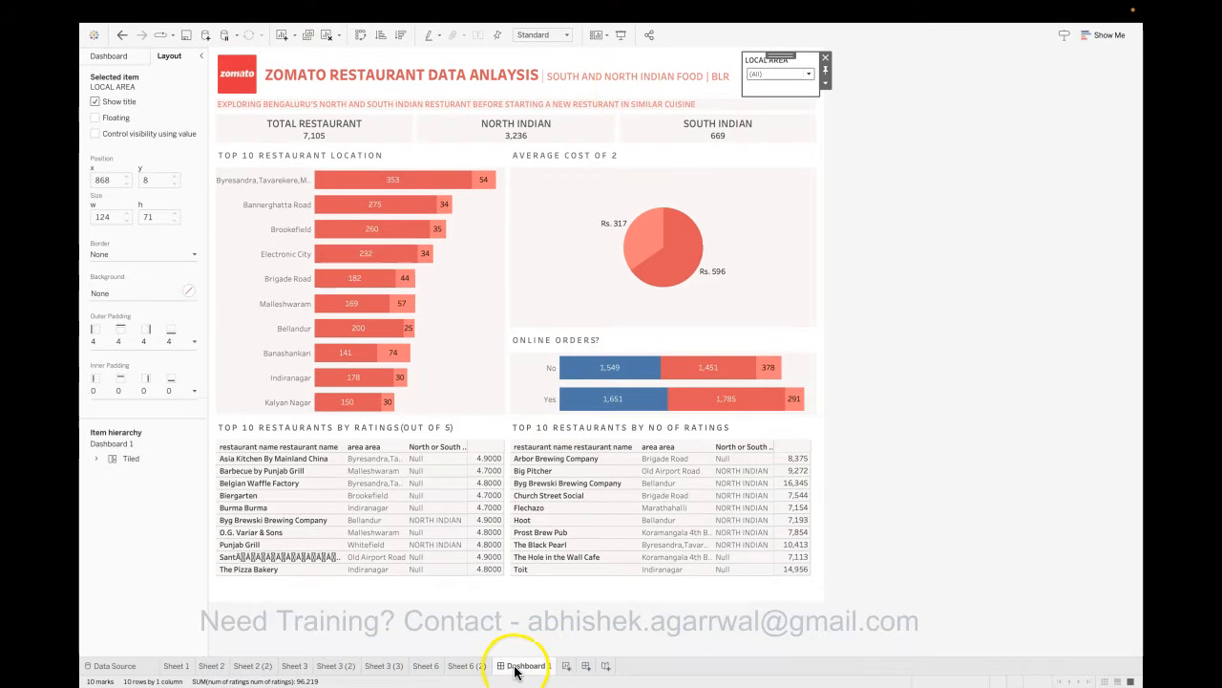
- Open the zomato data source and review the connection types available for adding data
click(136, 667)
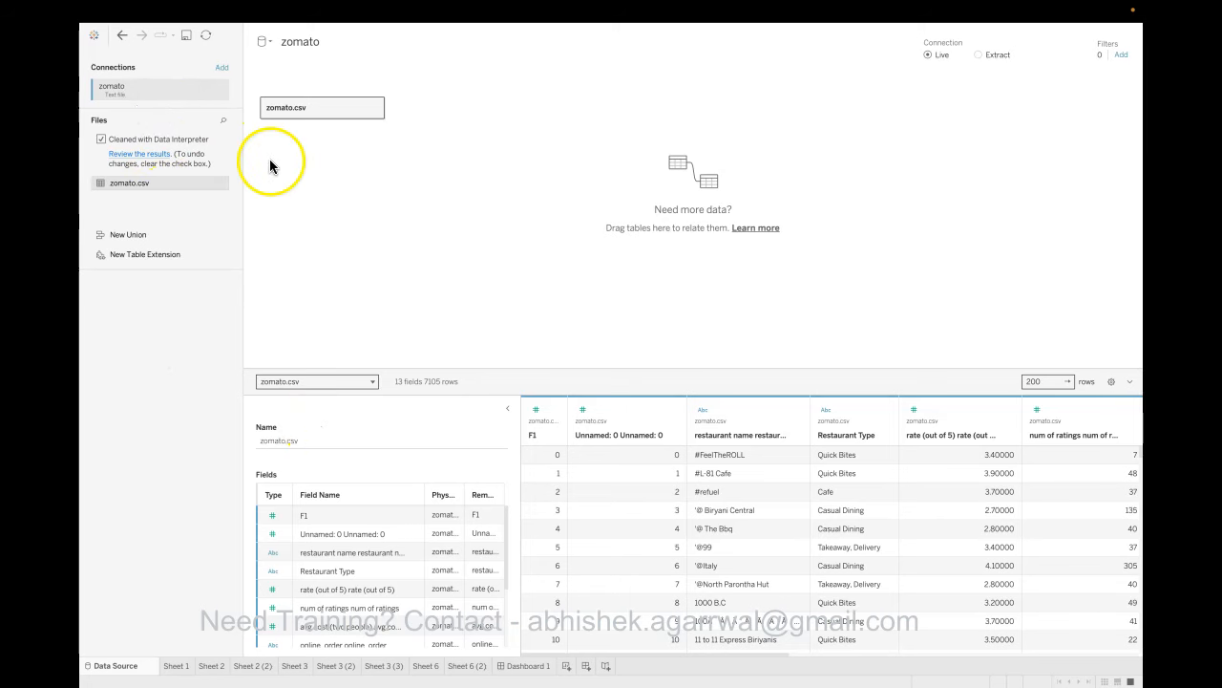
click(222, 69)
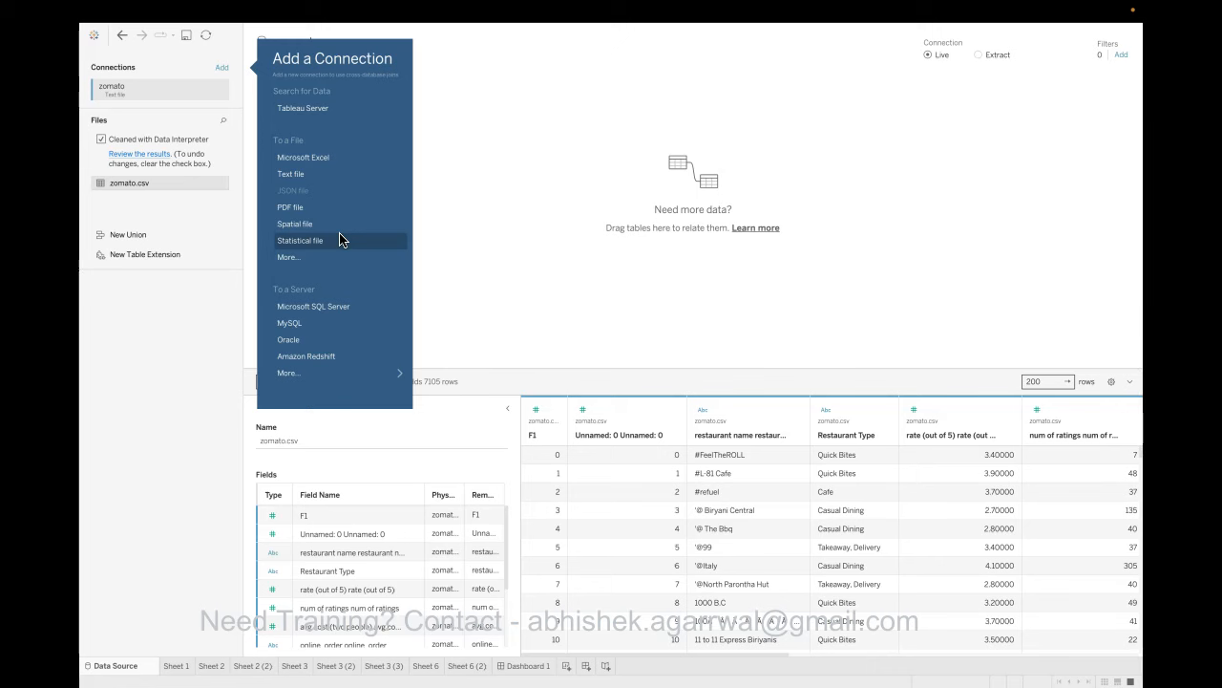
click(392, 265)
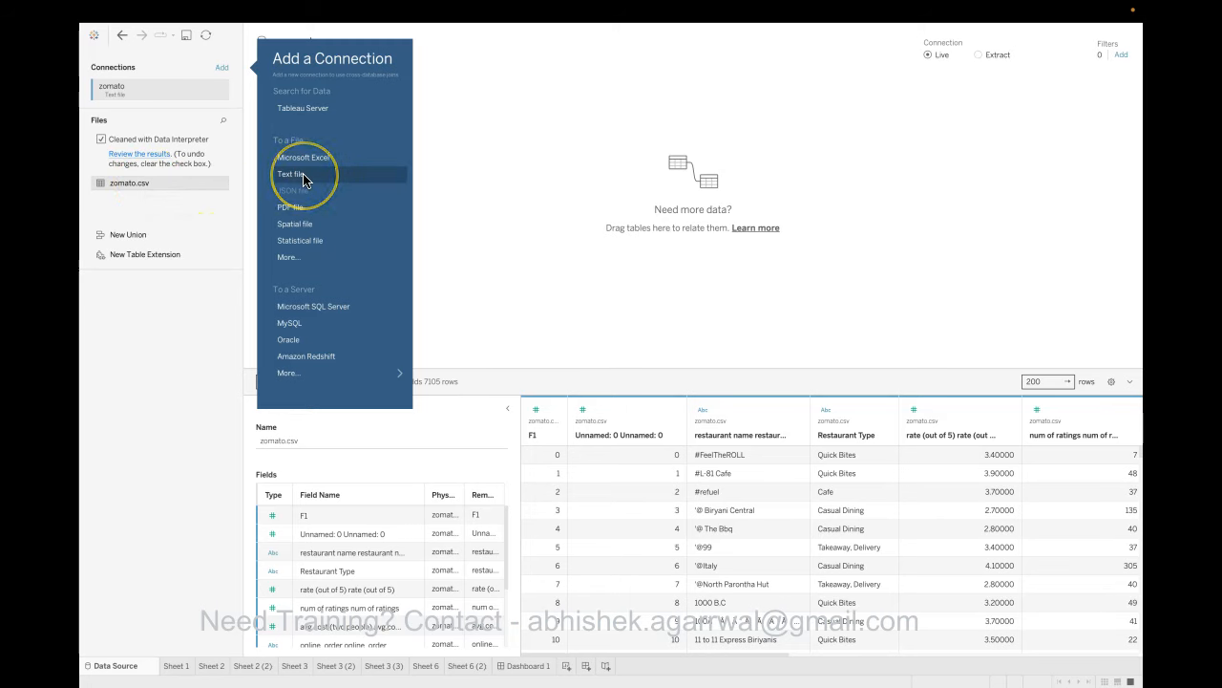
click(527, 248)
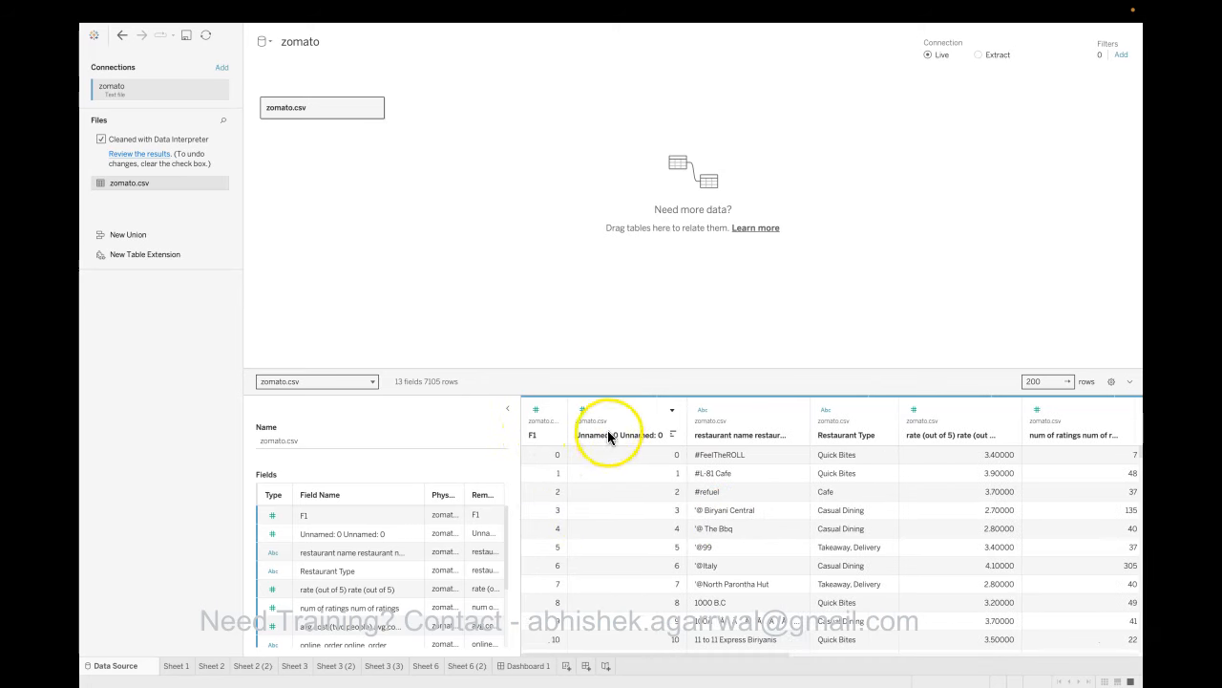
- Examine the columns of the zomato.csv data preview, from restaurant name and ratings through cuisines, area and the North or South Indian Food calculation
scroll(627, 486, right, 1)
scroll(735, 472, right, 6)
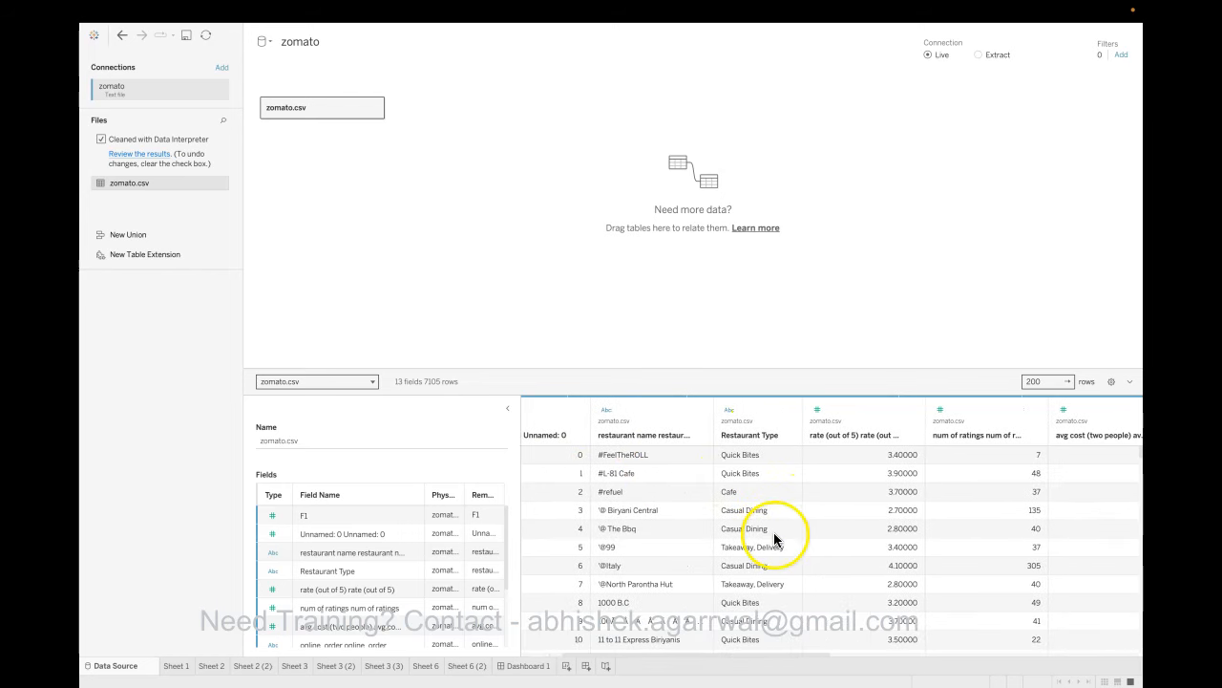
scroll(743, 516, right, 3)
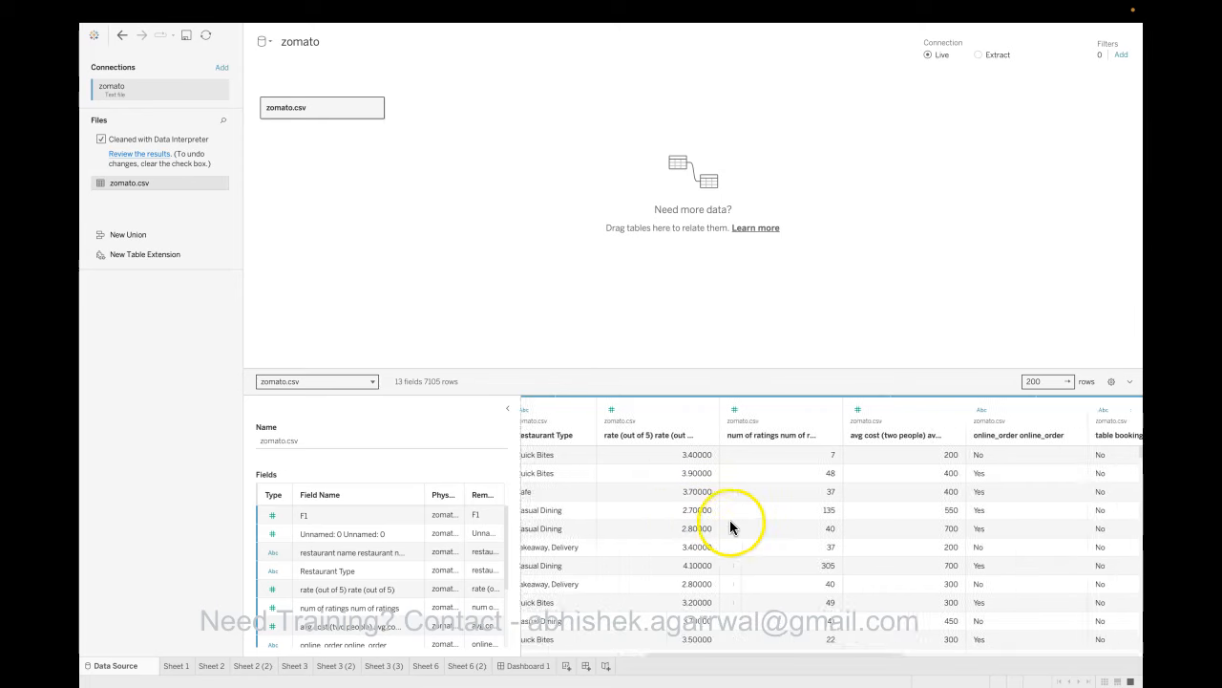
scroll(873, 523, right, 4)
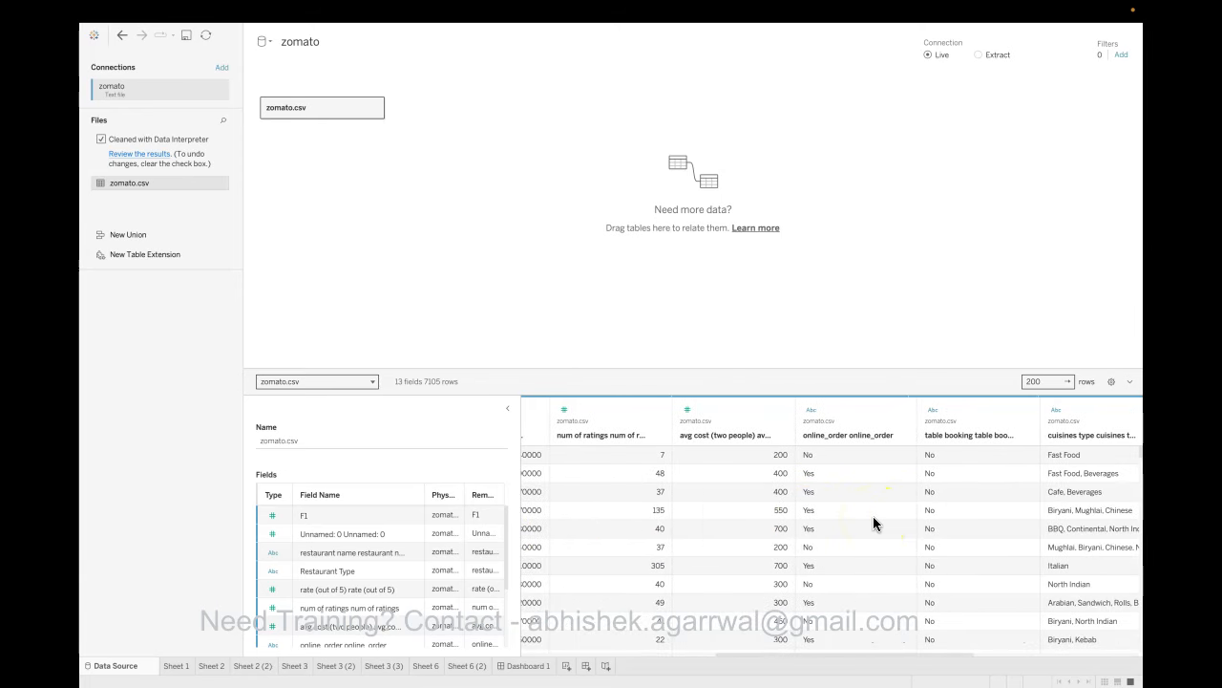
scroll(805, 510, right, 4)
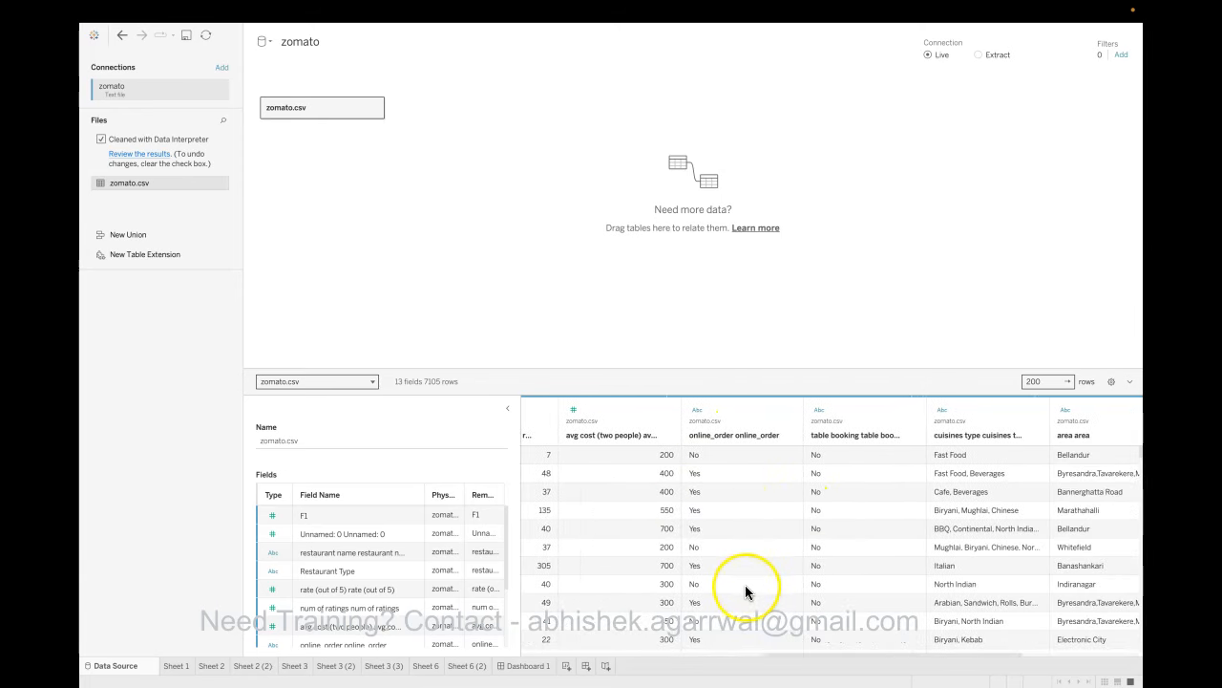
scroll(745, 584, right, 5)
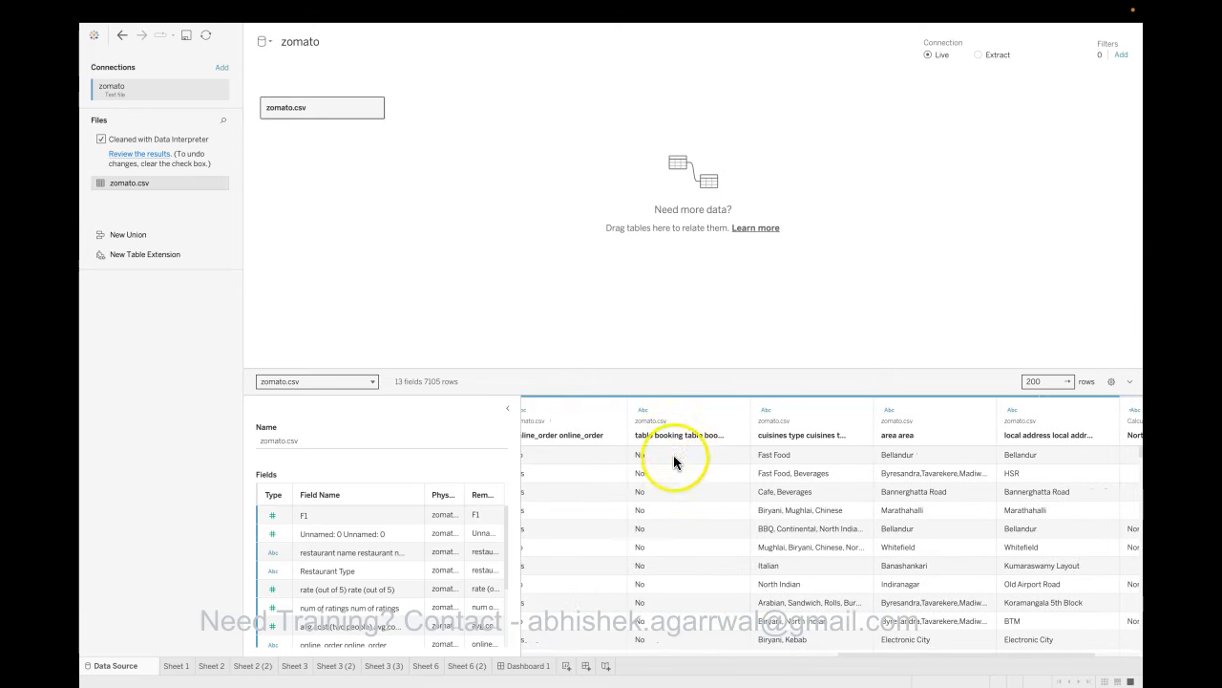
scroll(779, 559, right, 4)
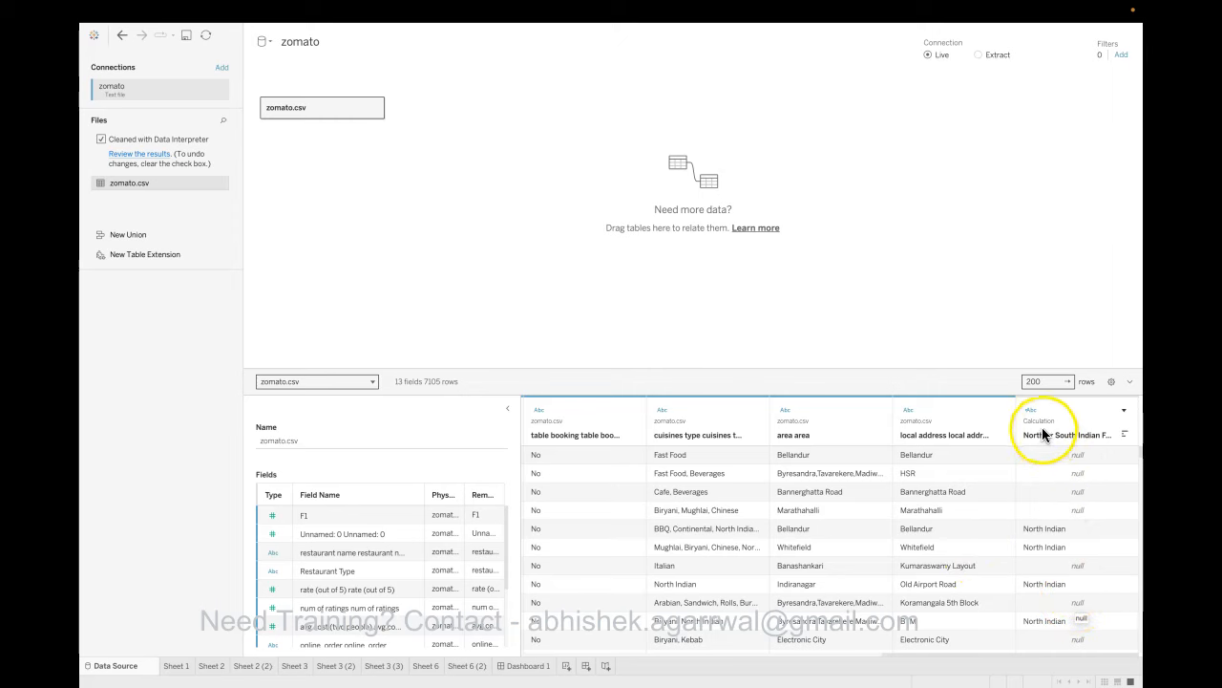
scroll(684, 554, left, 10)
scroll(684, 553, left, 5)
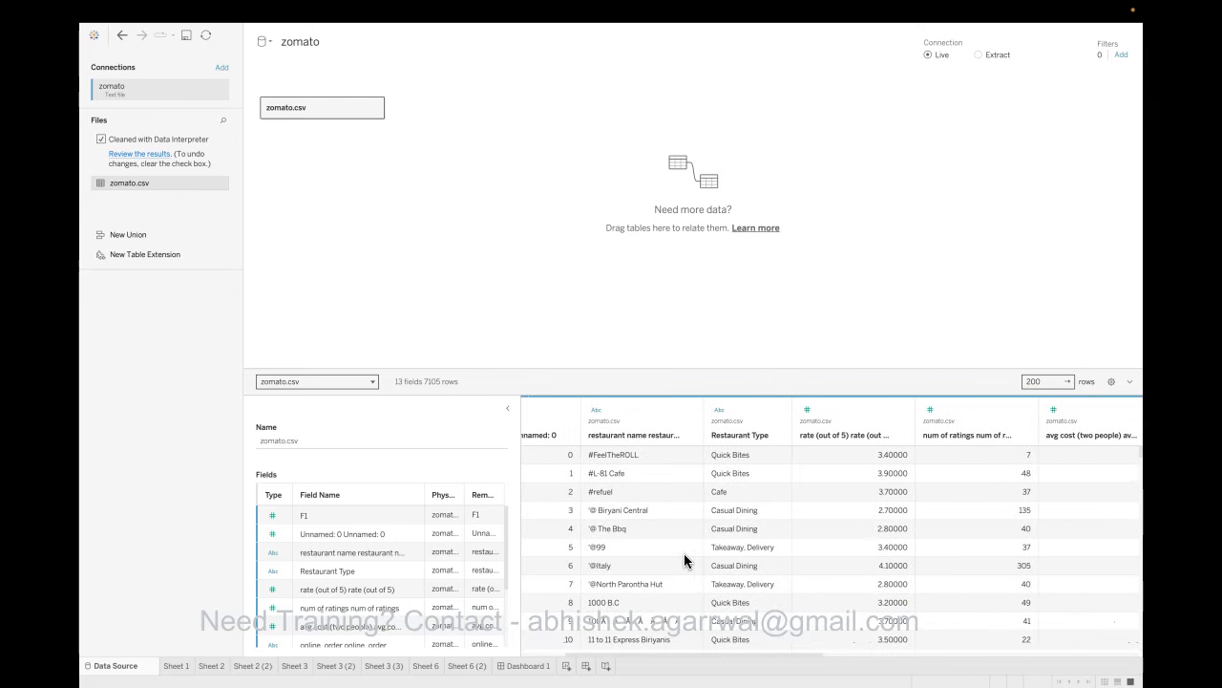
scroll(684, 553, right, 5)
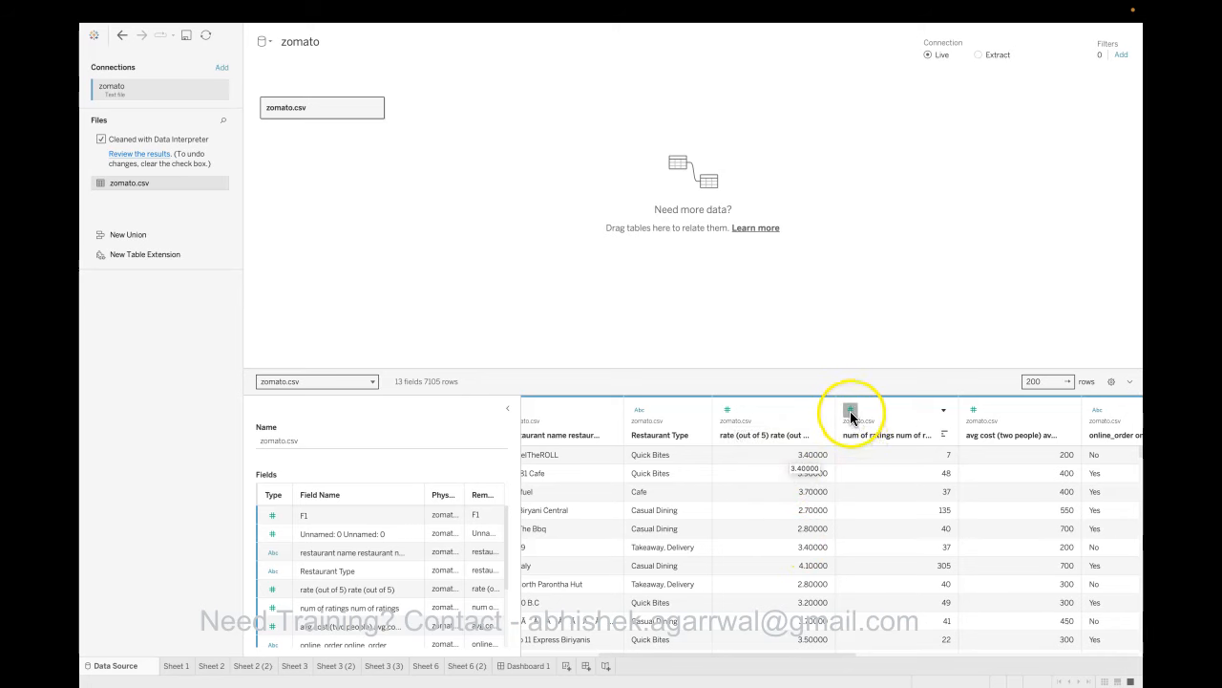
scroll(890, 546, right, 3)
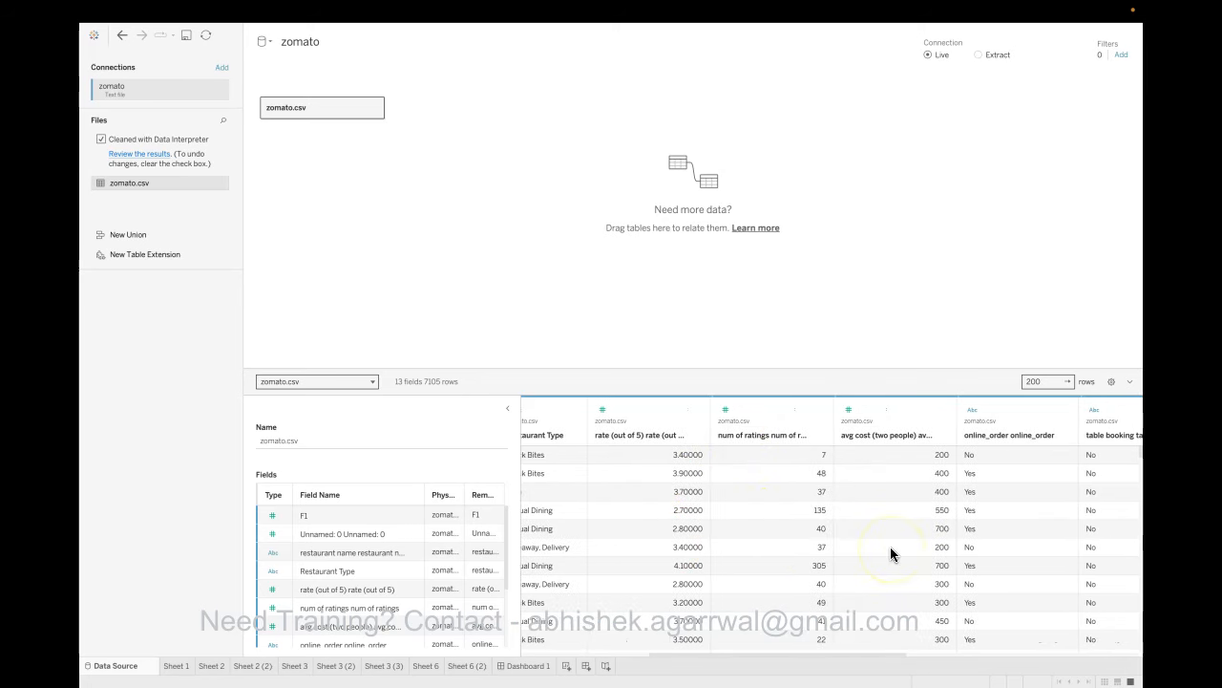
scroll(916, 524, right, 3)
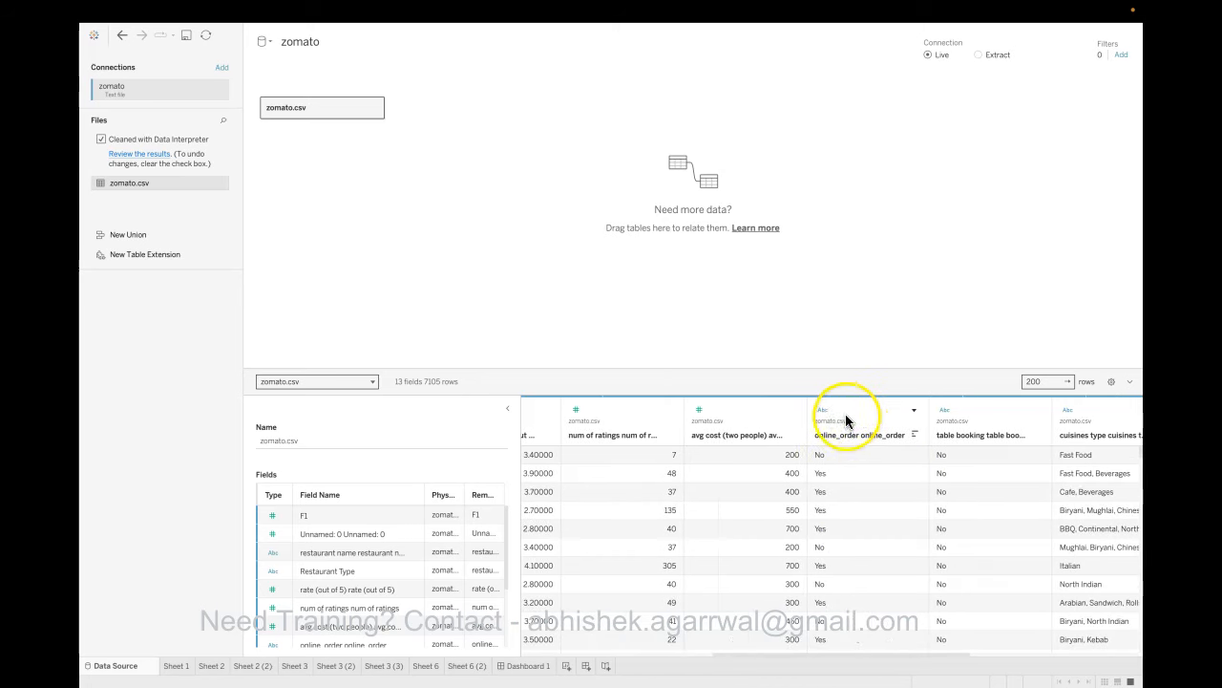
scroll(876, 553, right, 5)
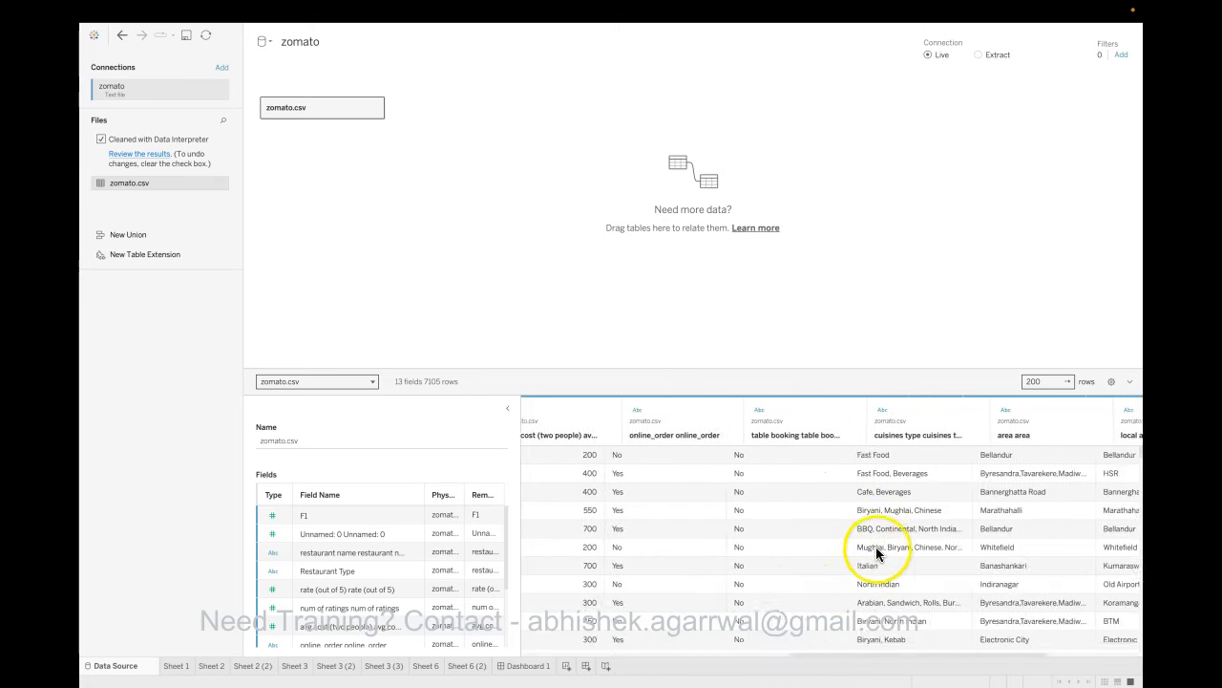
scroll(876, 553, left, 10)
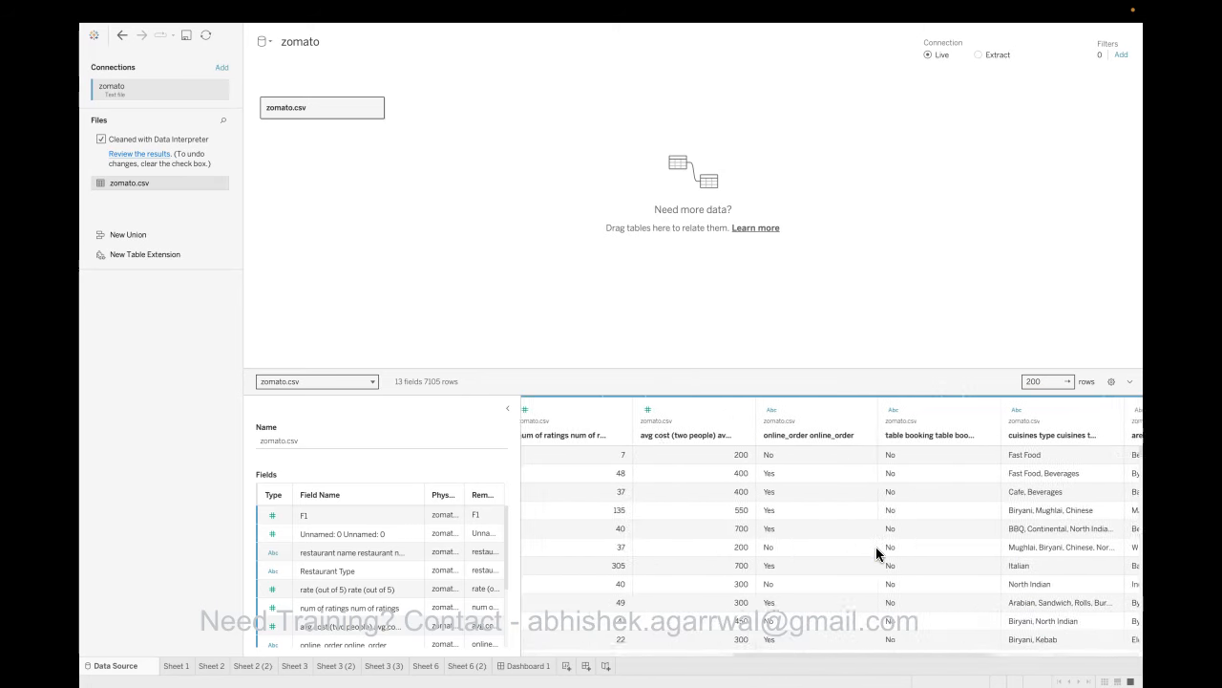
- Inspect on Sheet 1 which aggregation the restaurant name field uses, with the data pane widened to show full field names
click(176, 666)
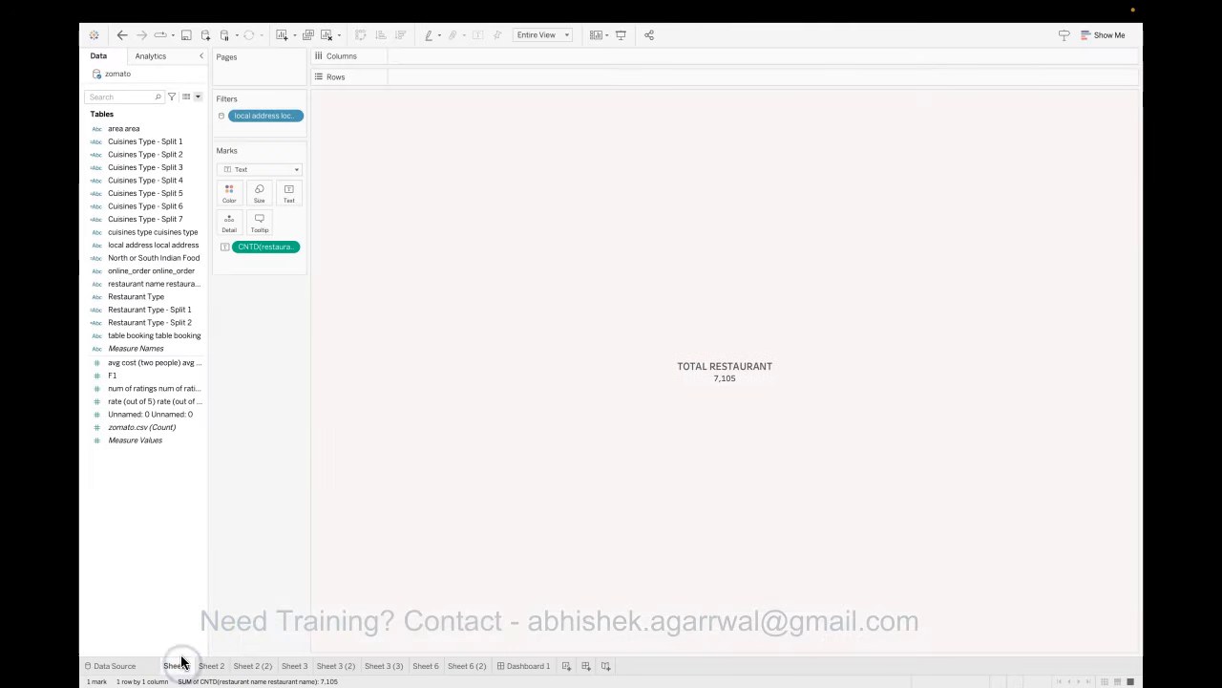
mouse_move(657, 381)
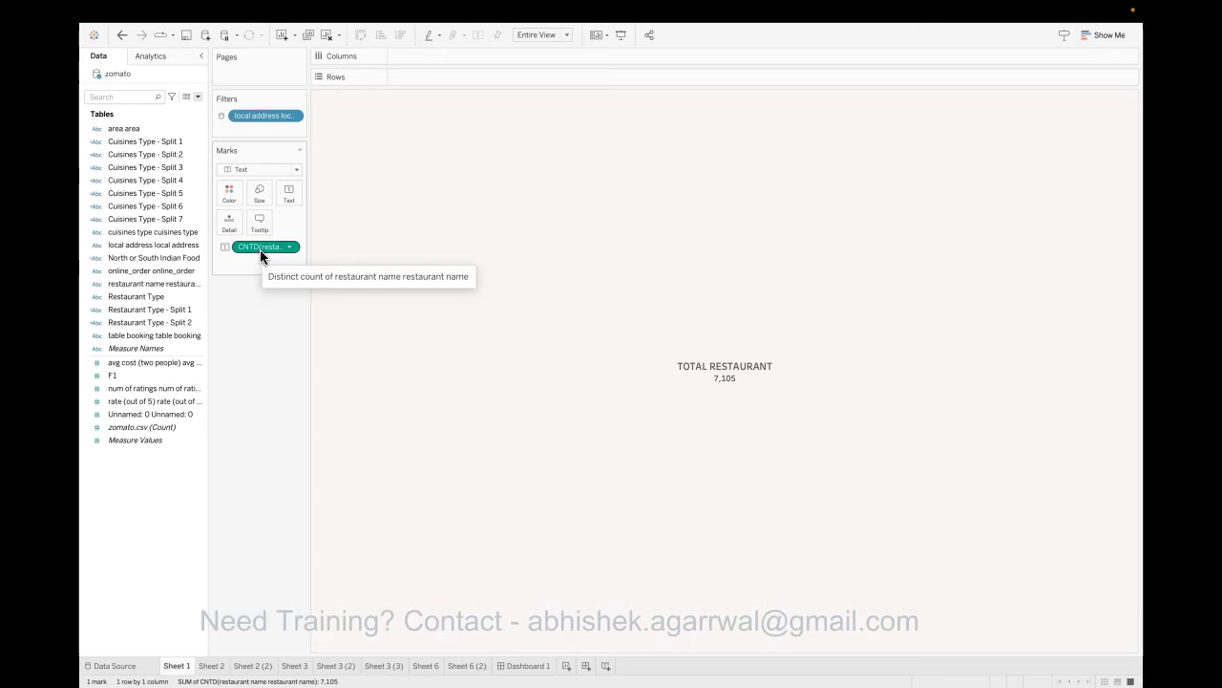
drag(210, 290, 291, 290)
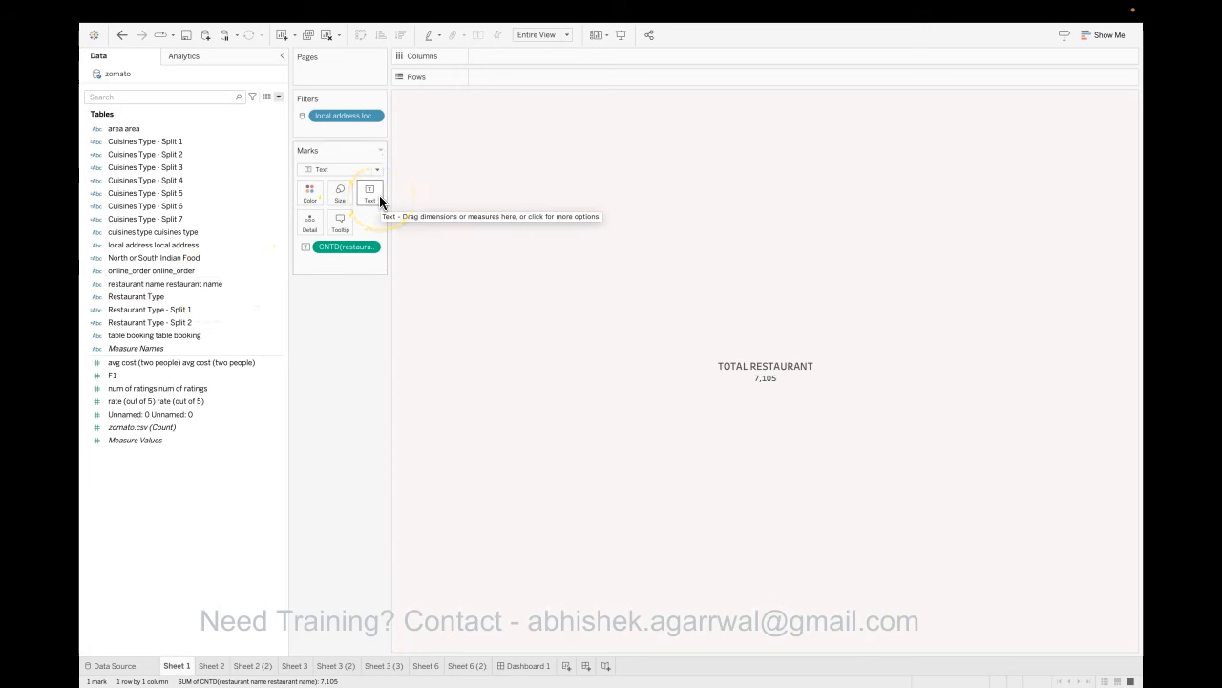
click(369, 247)
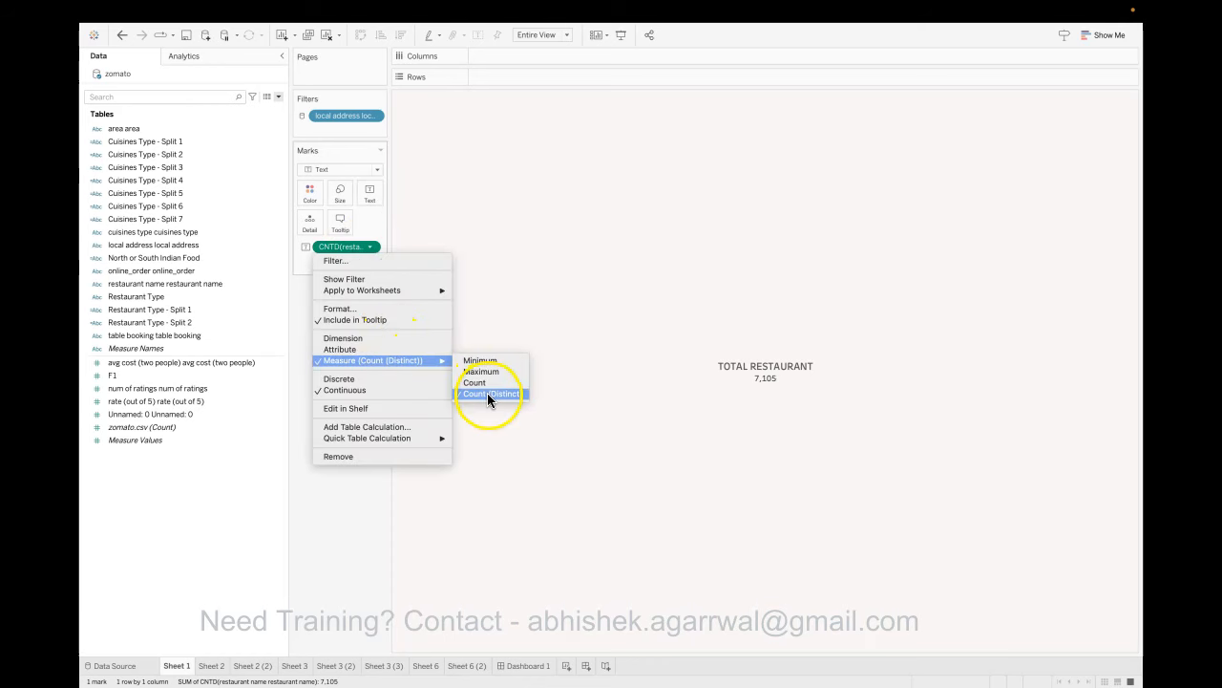
click(316, 544)
- Create a new worksheet showing the restaurant name field as text, aggregated as Count (Distinct)
click(565, 666)
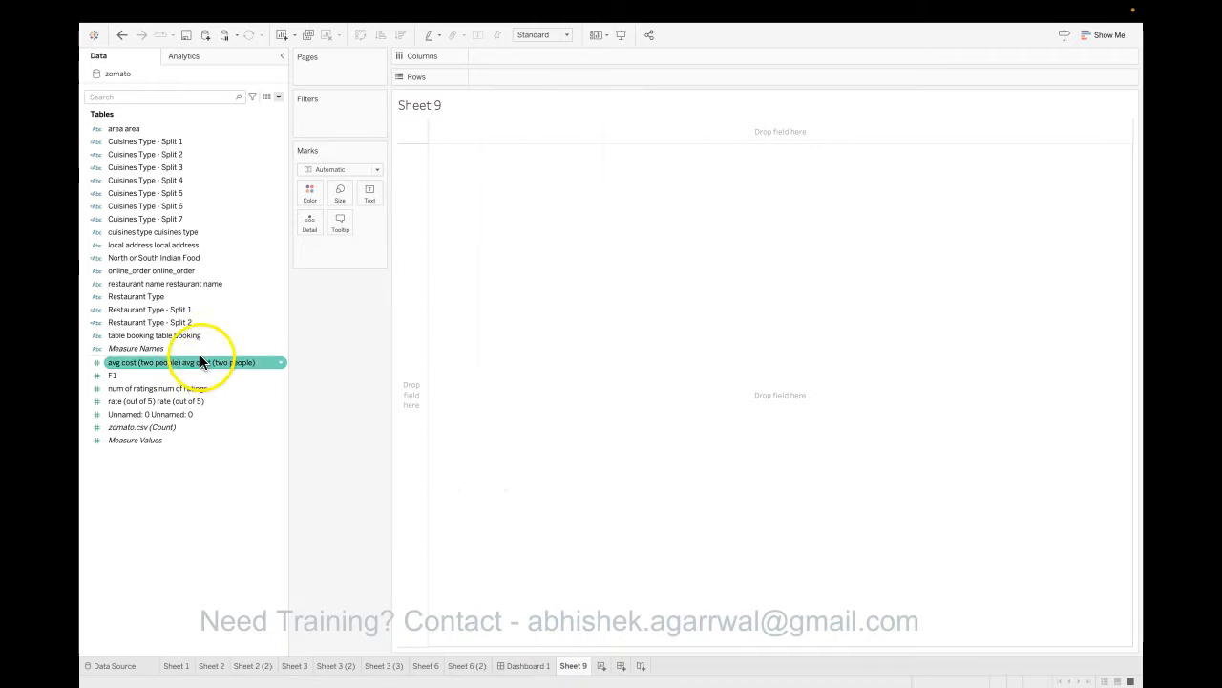
drag(192, 284, 369, 195)
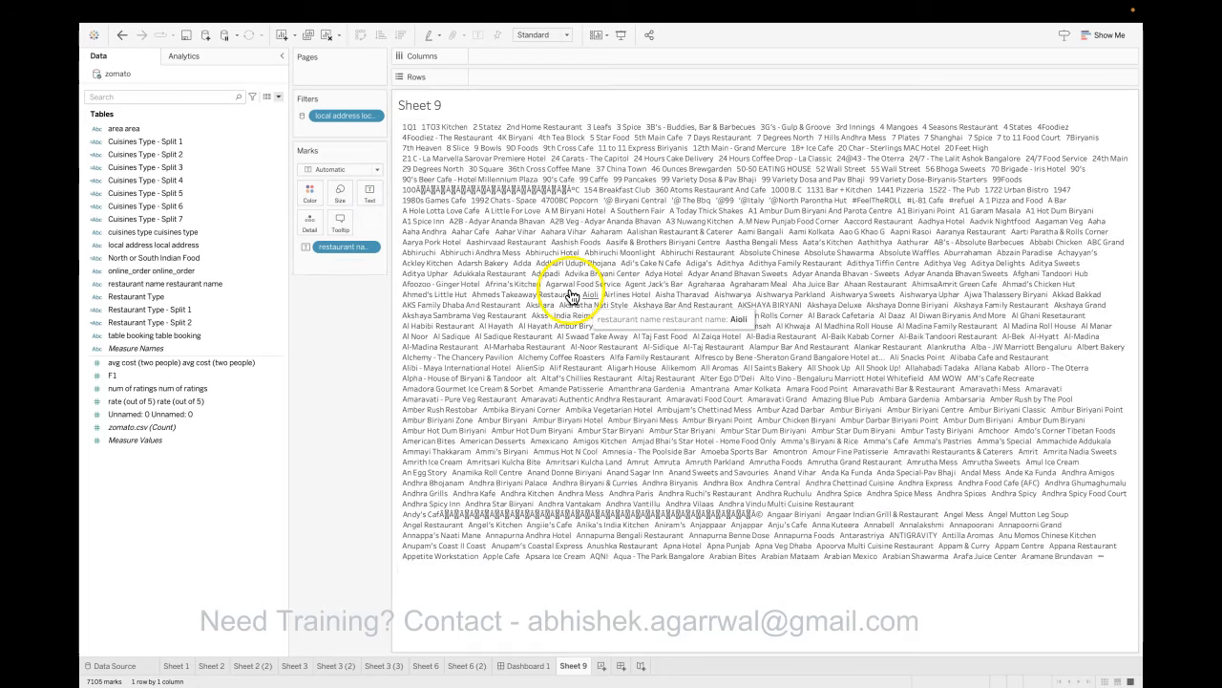
click(368, 248)
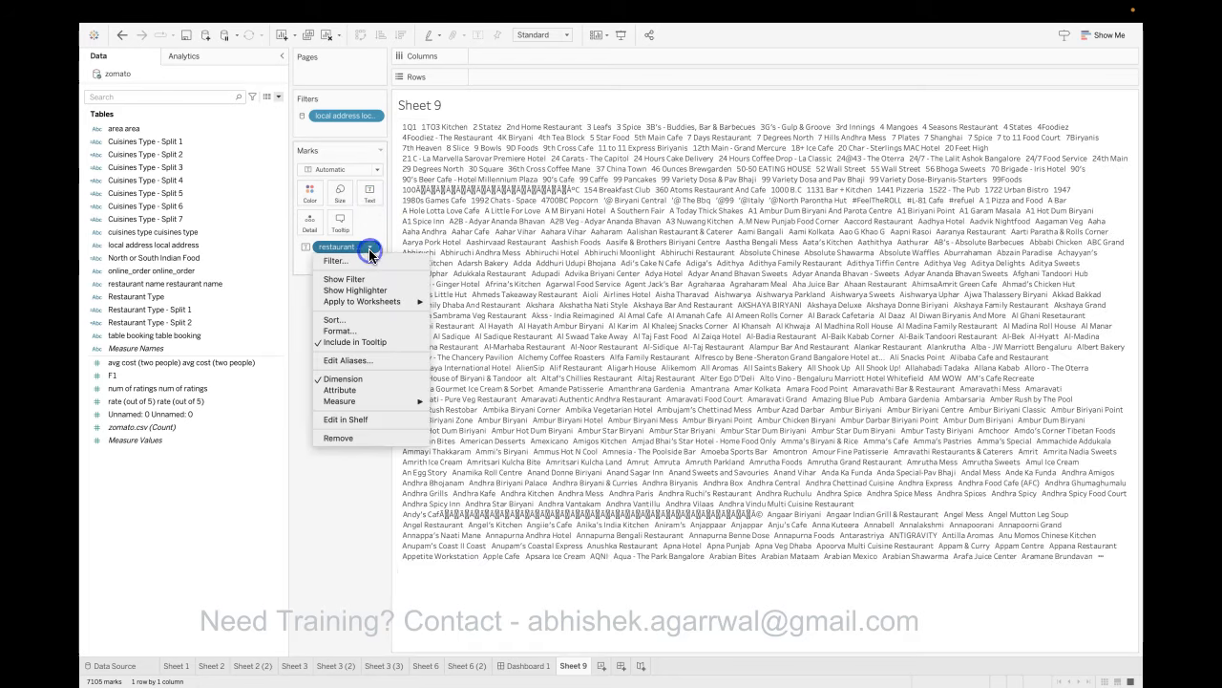
mouse_move(393, 401)
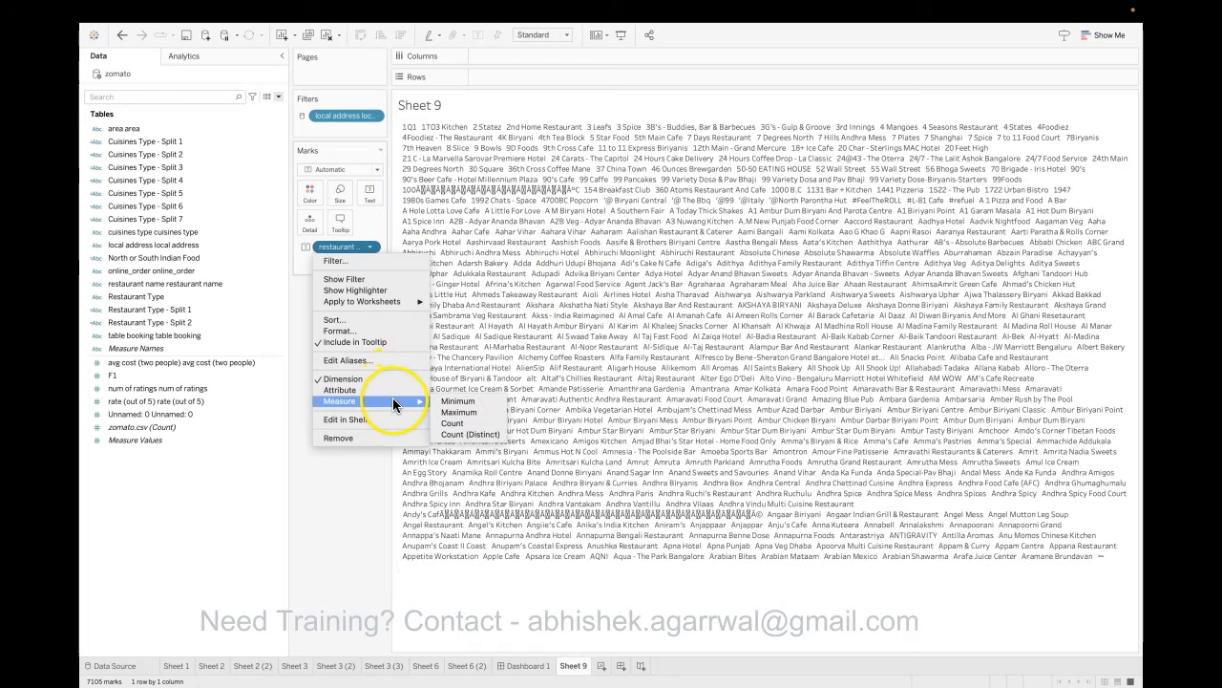
click(465, 434)
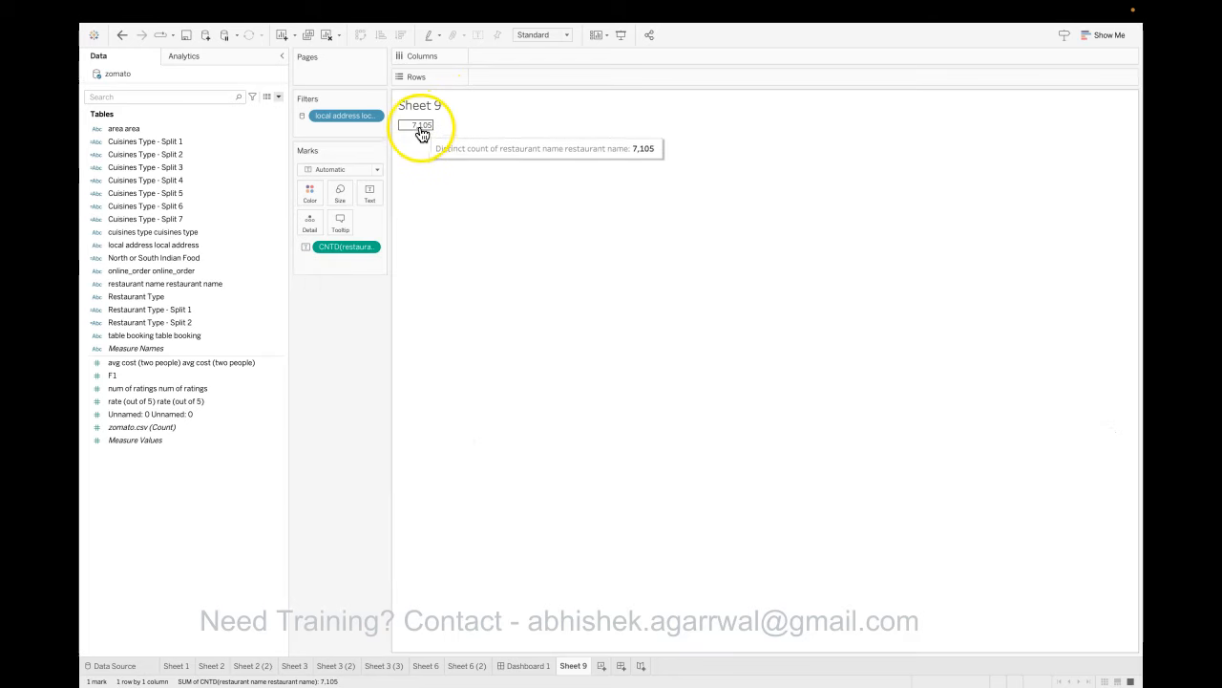
- Add the line "Total Resturants" above the distinct count in Sheet 9's text label
click(178, 665)
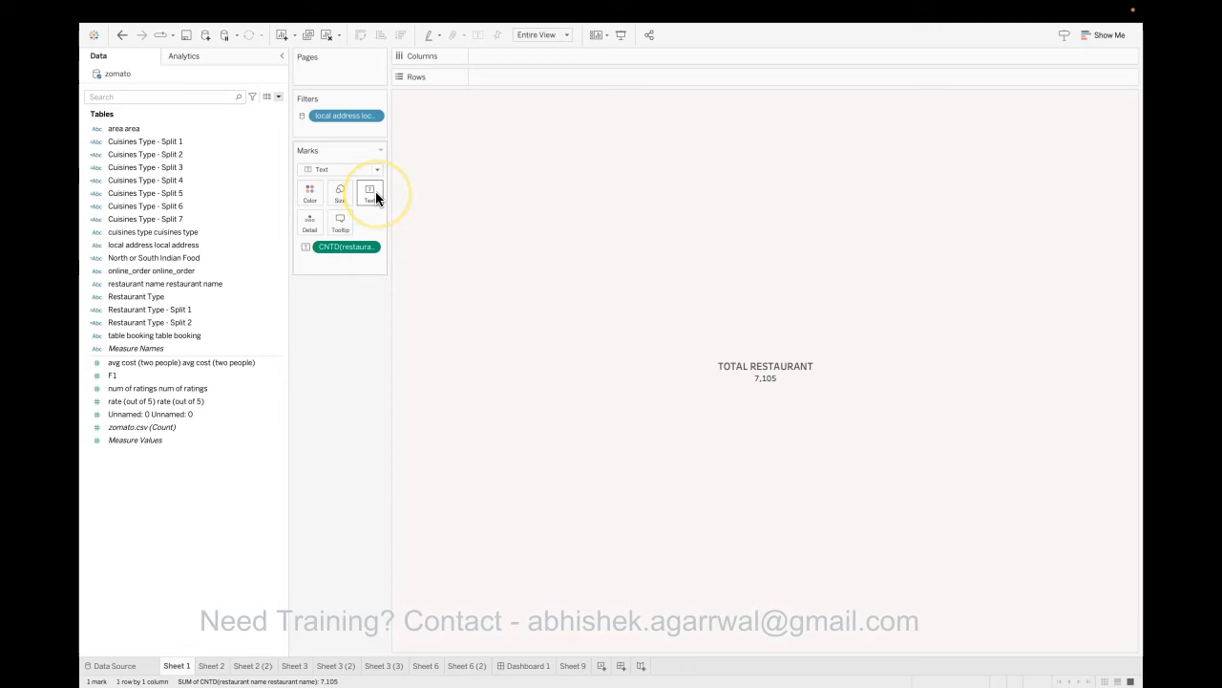
click(573, 667)
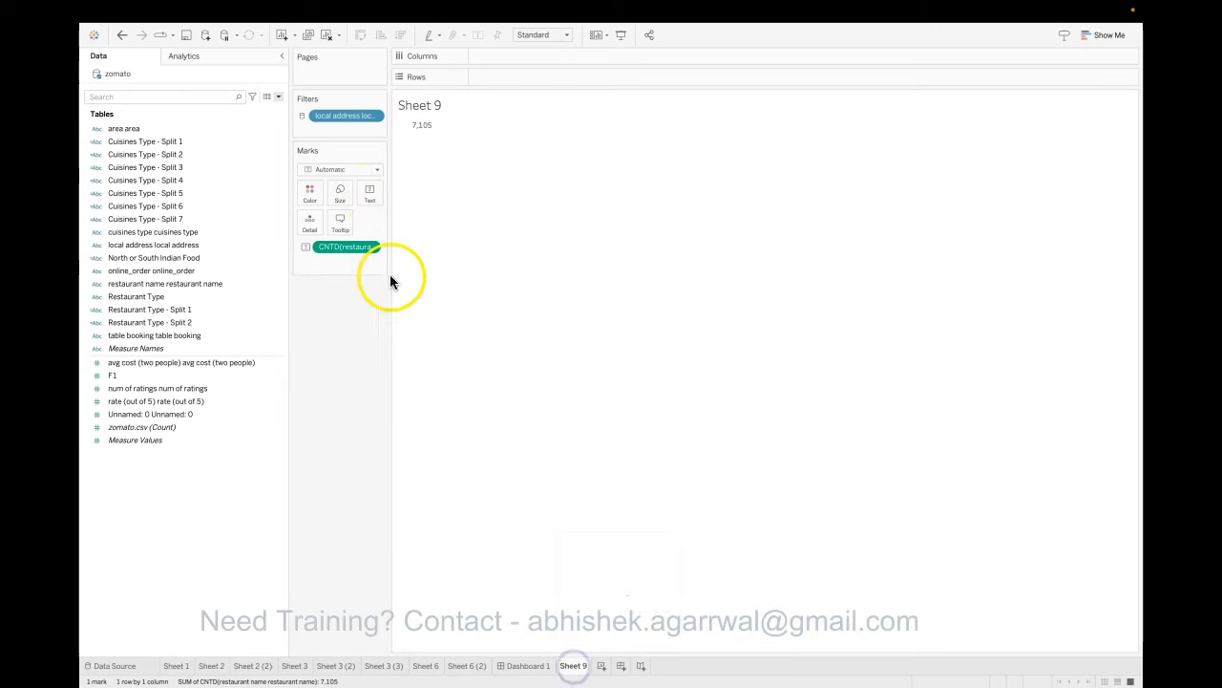
click(370, 194)
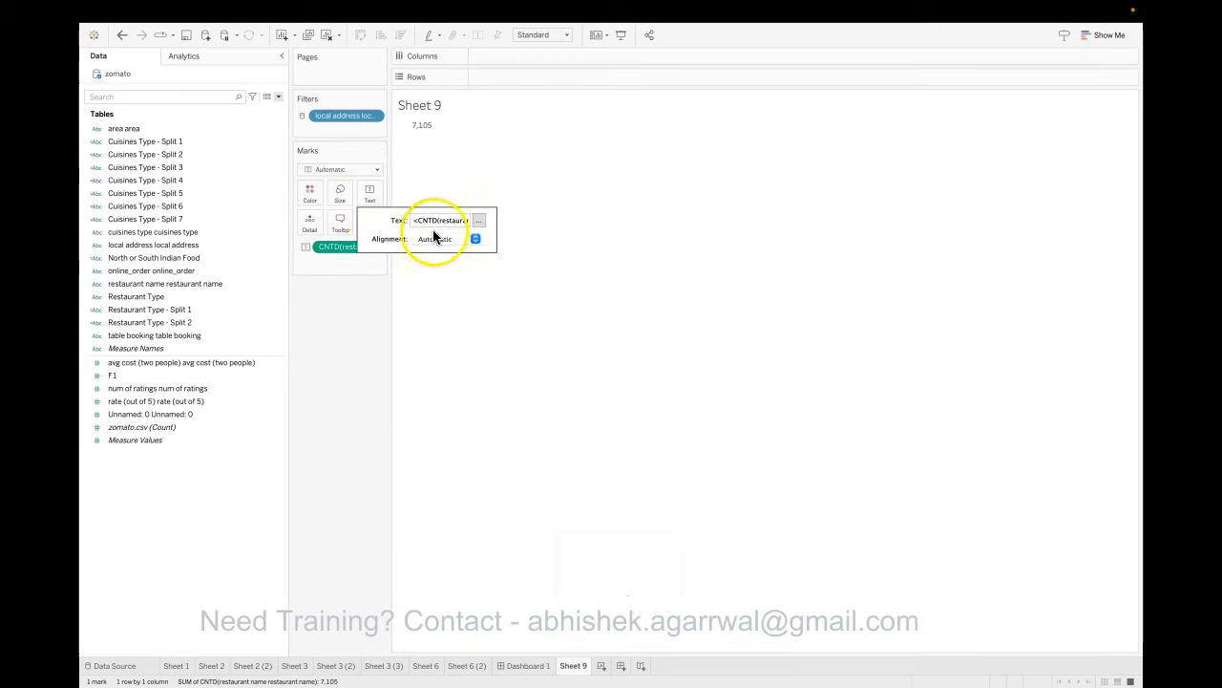
click(480, 222)
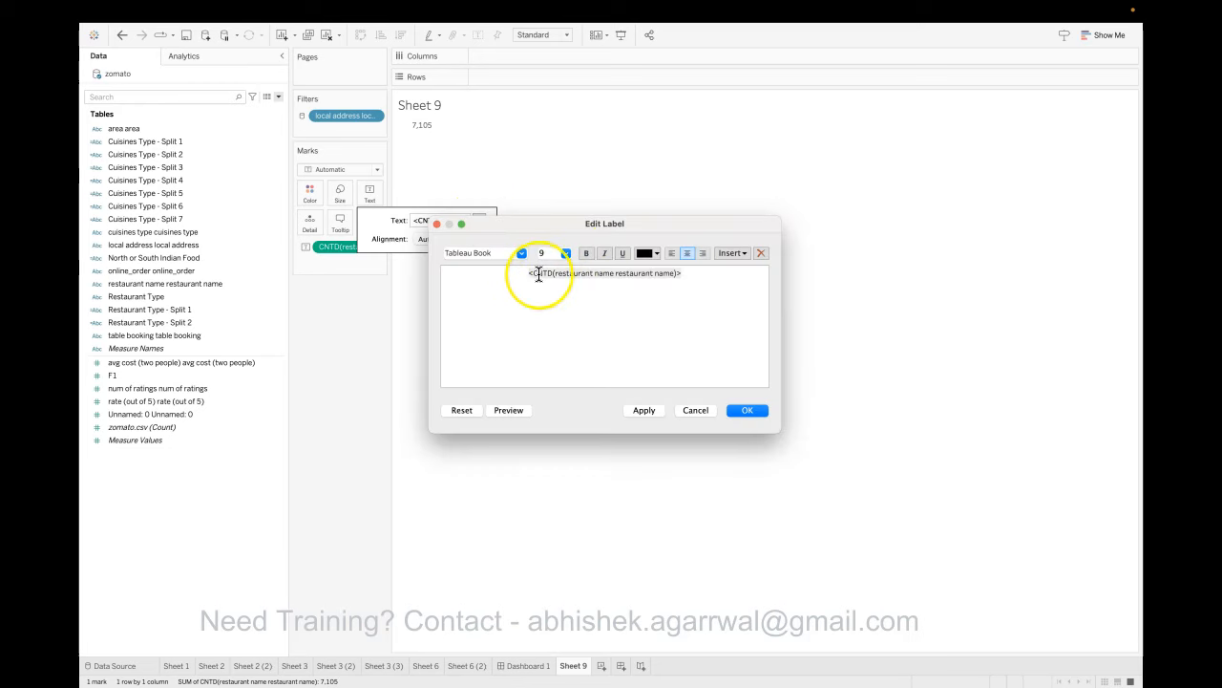
key(Return)
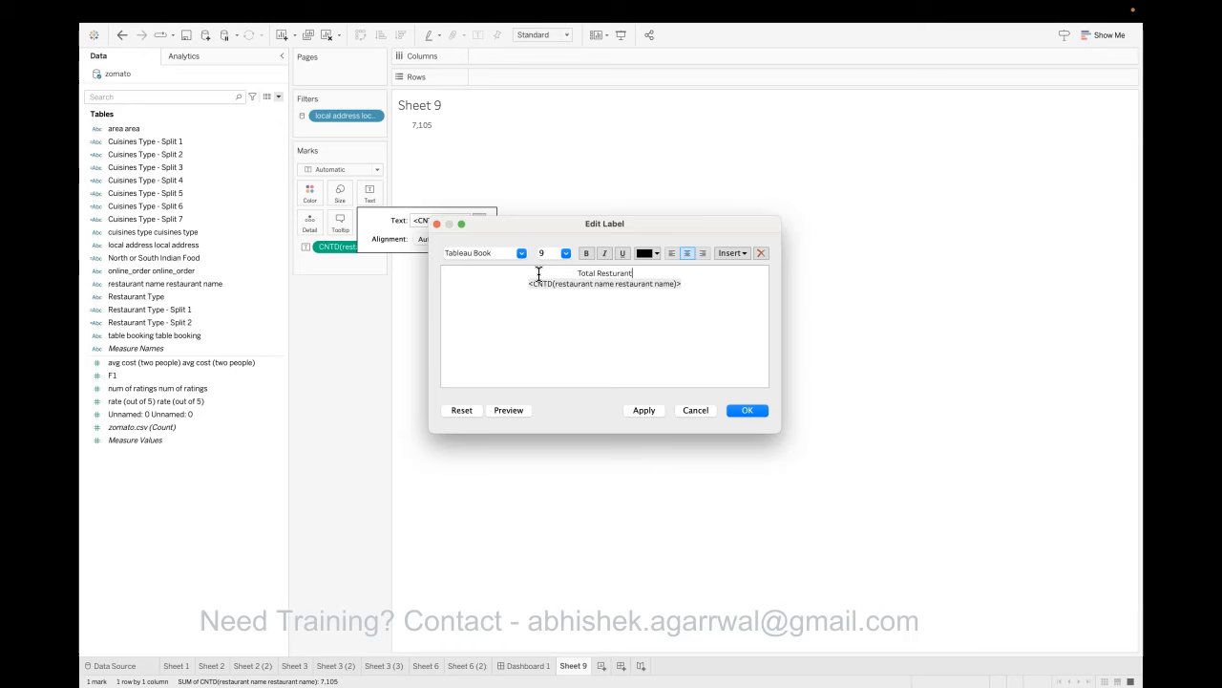
click(749, 410)
- Fit Sheet 9 to Entire View and center its label text horizontally
click(537, 35)
click(537, 75)
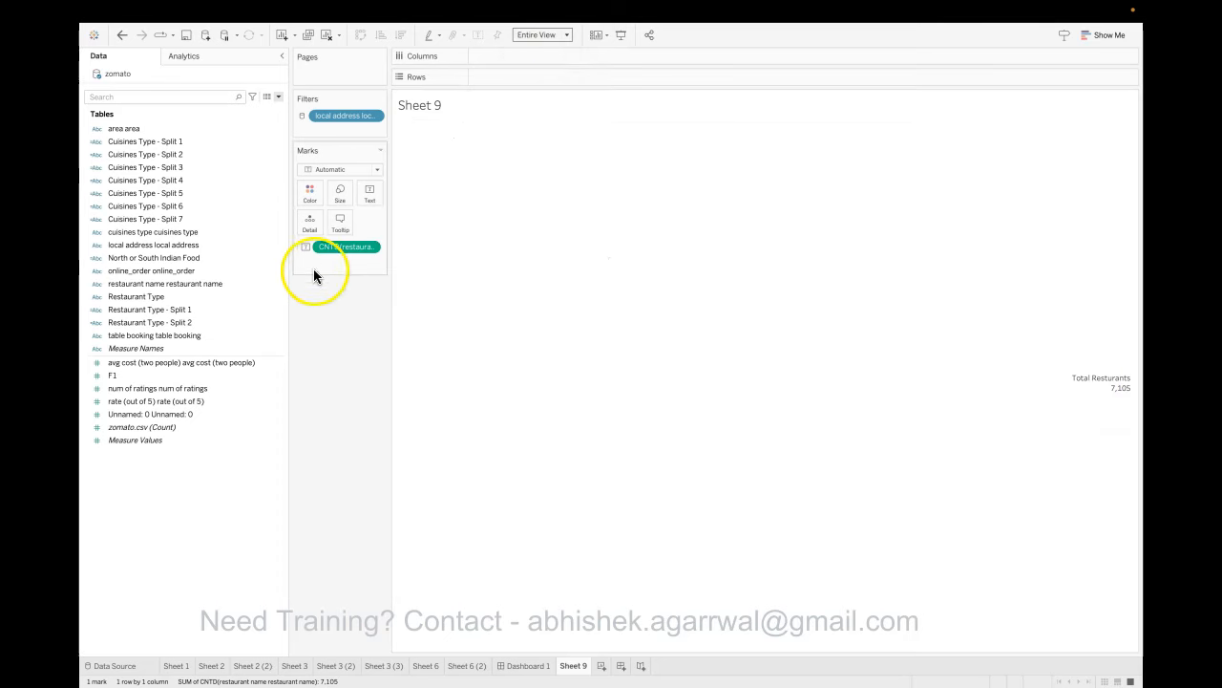
click(370, 193)
click(440, 241)
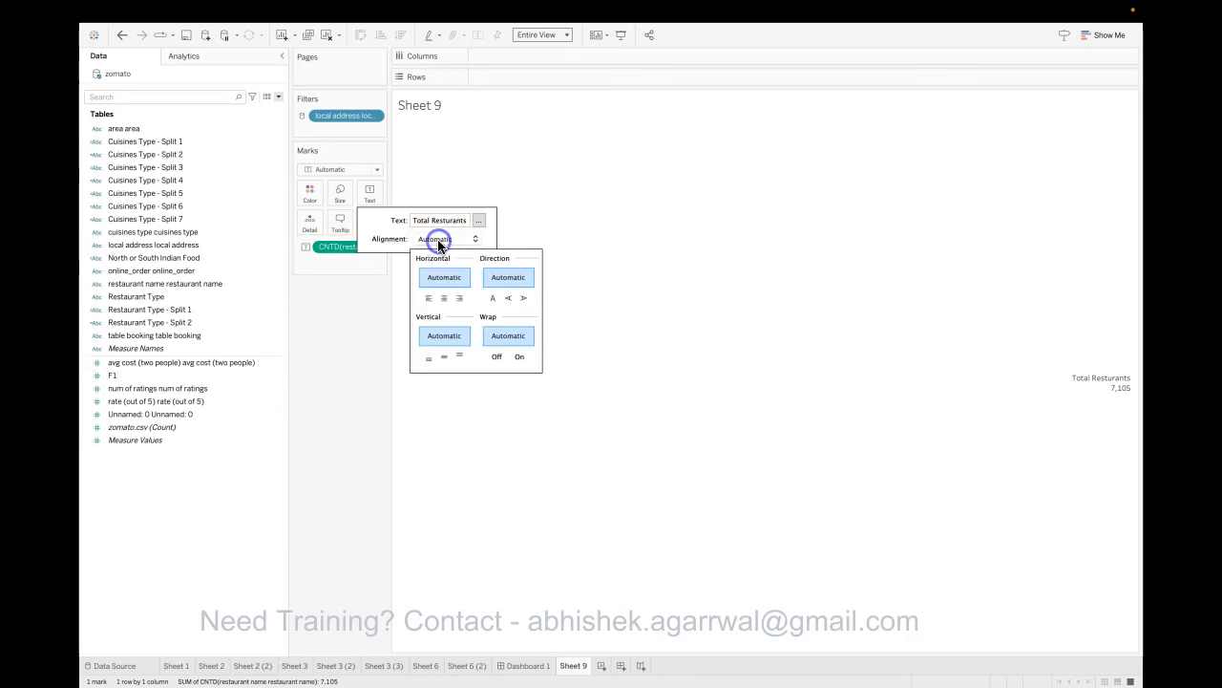
click(444, 297)
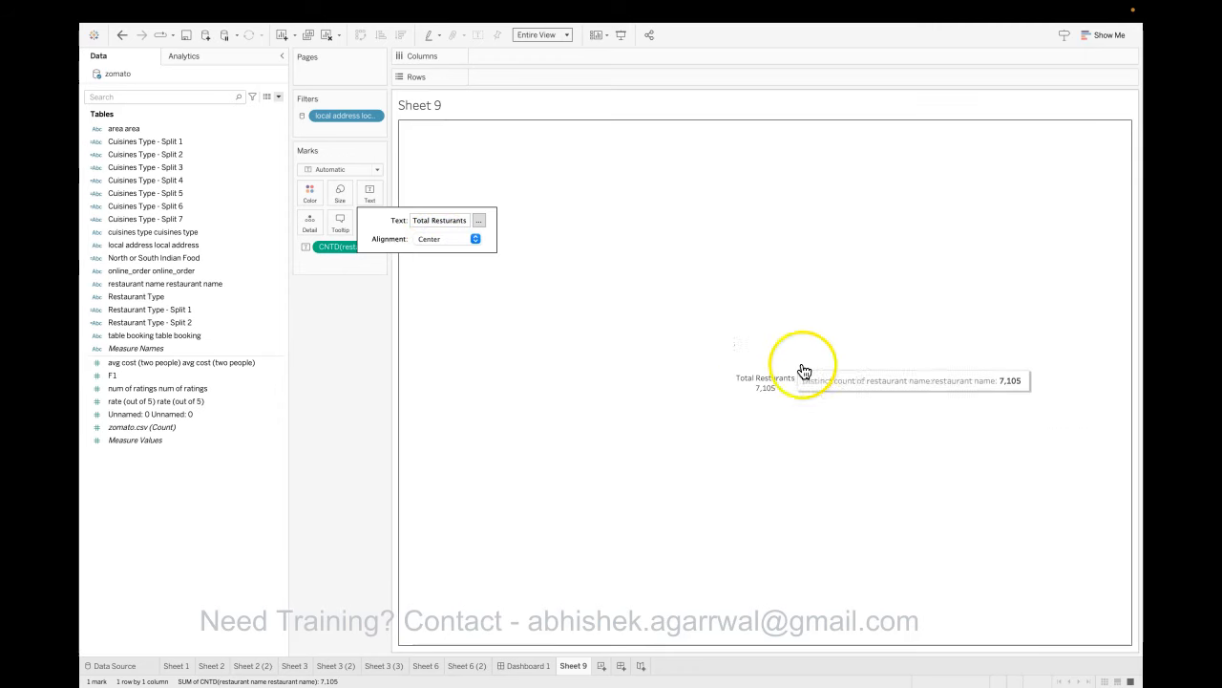
- Inspect on Sheet 1 the font formatting of the label's title line and its distinct count line, leaving the text as it is
click(177, 666)
mouse_move(752, 364)
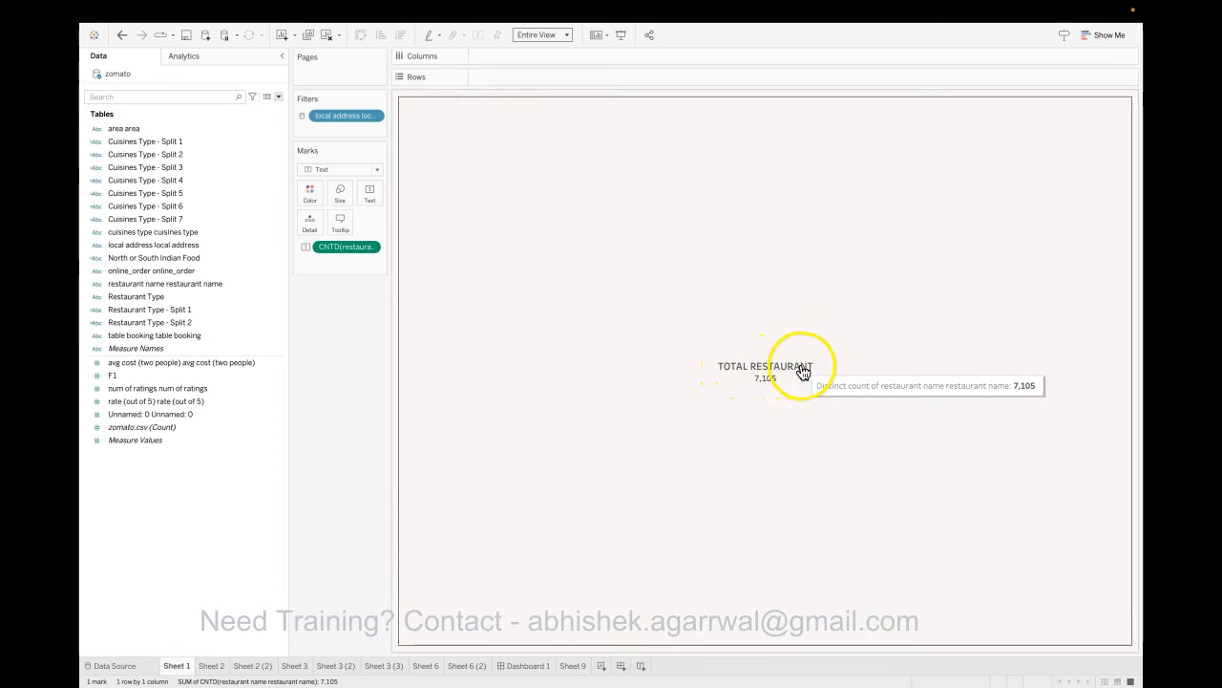
click(372, 191)
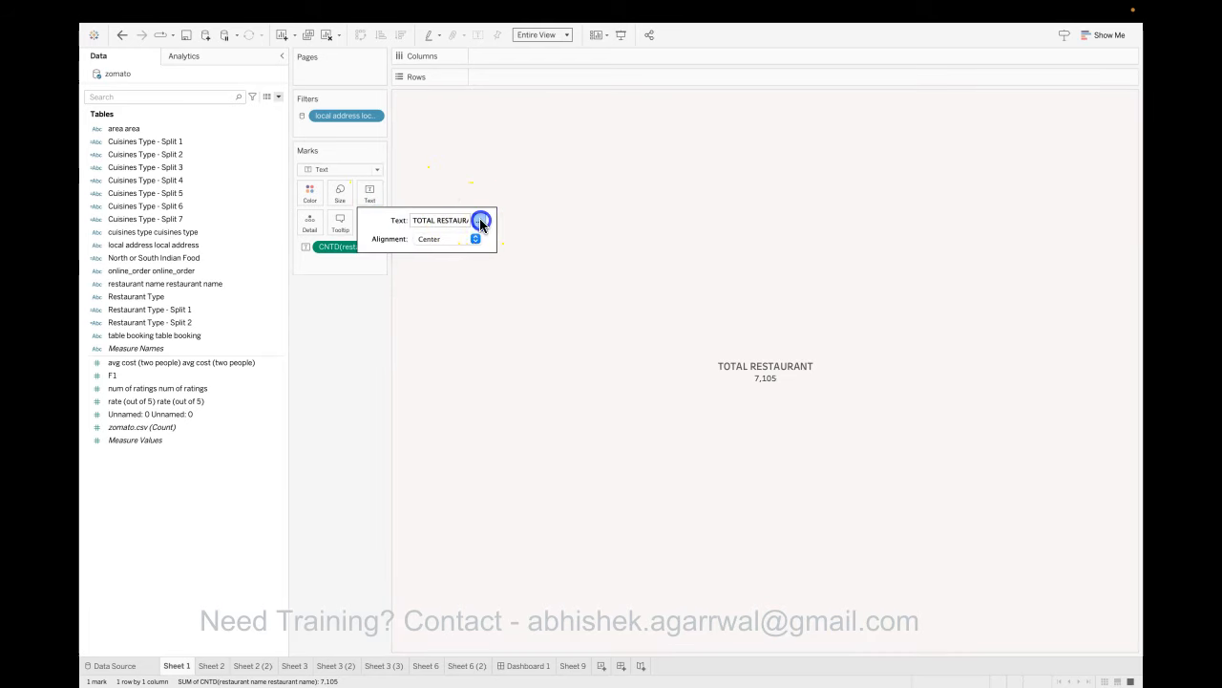
click(479, 221)
drag(650, 275, 563, 275)
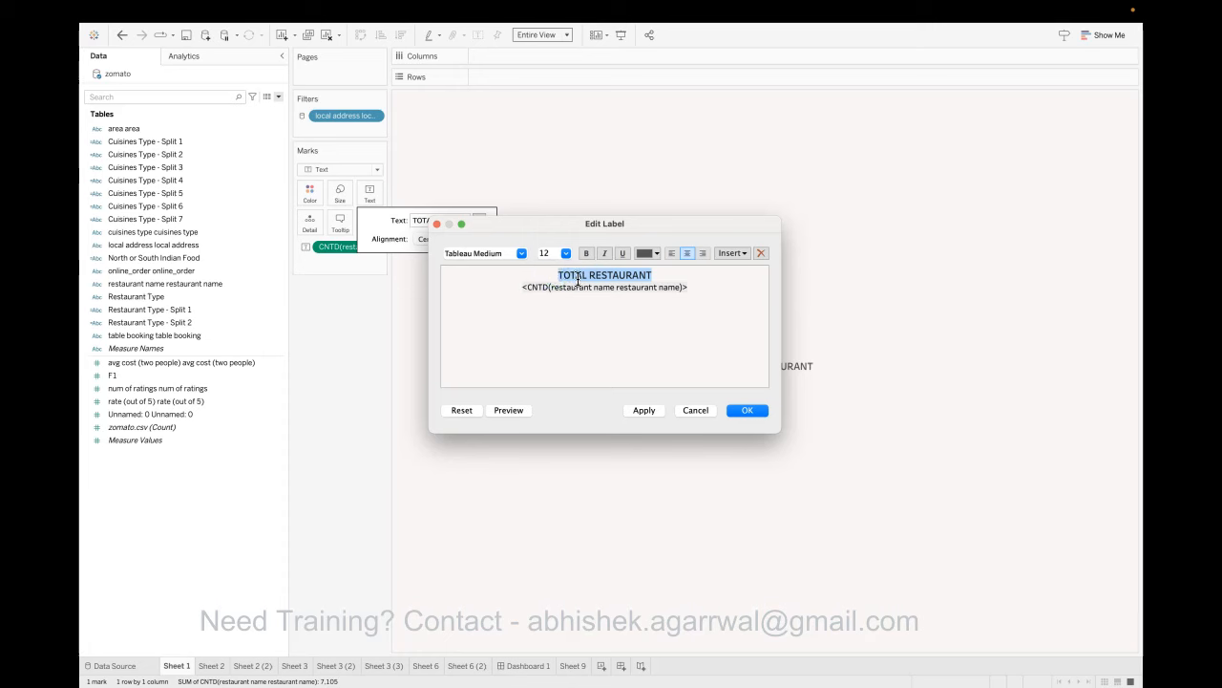
click(500, 255)
triple_click(536, 289)
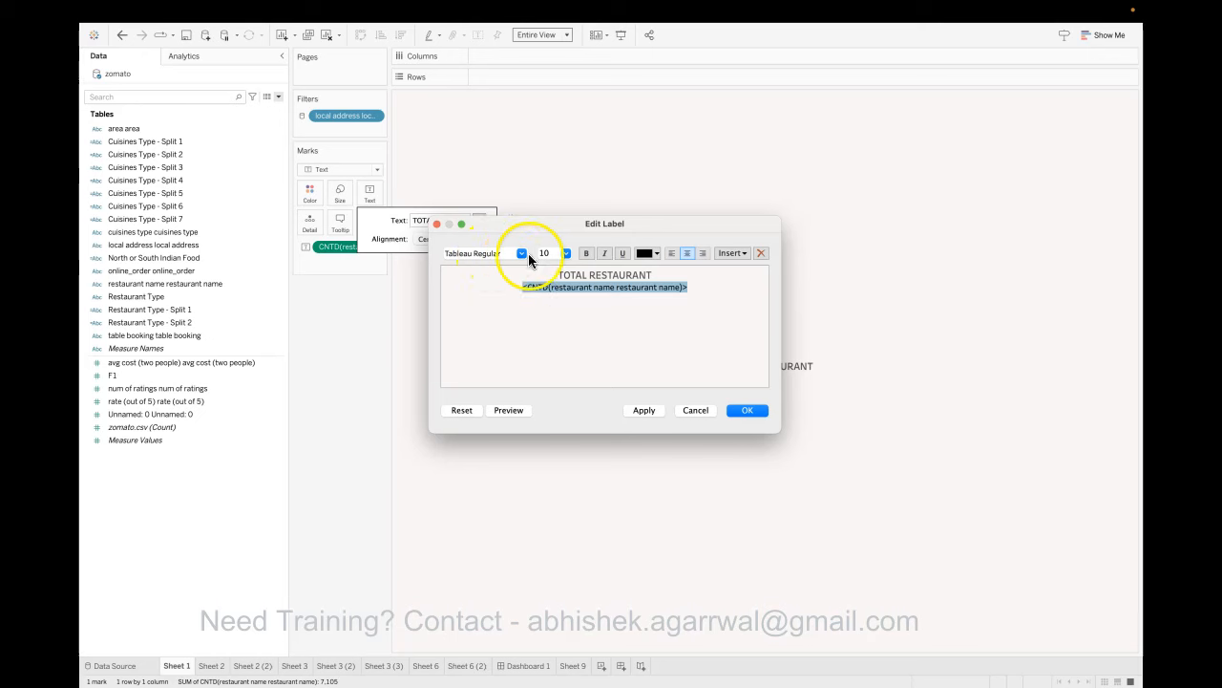
click(746, 411)
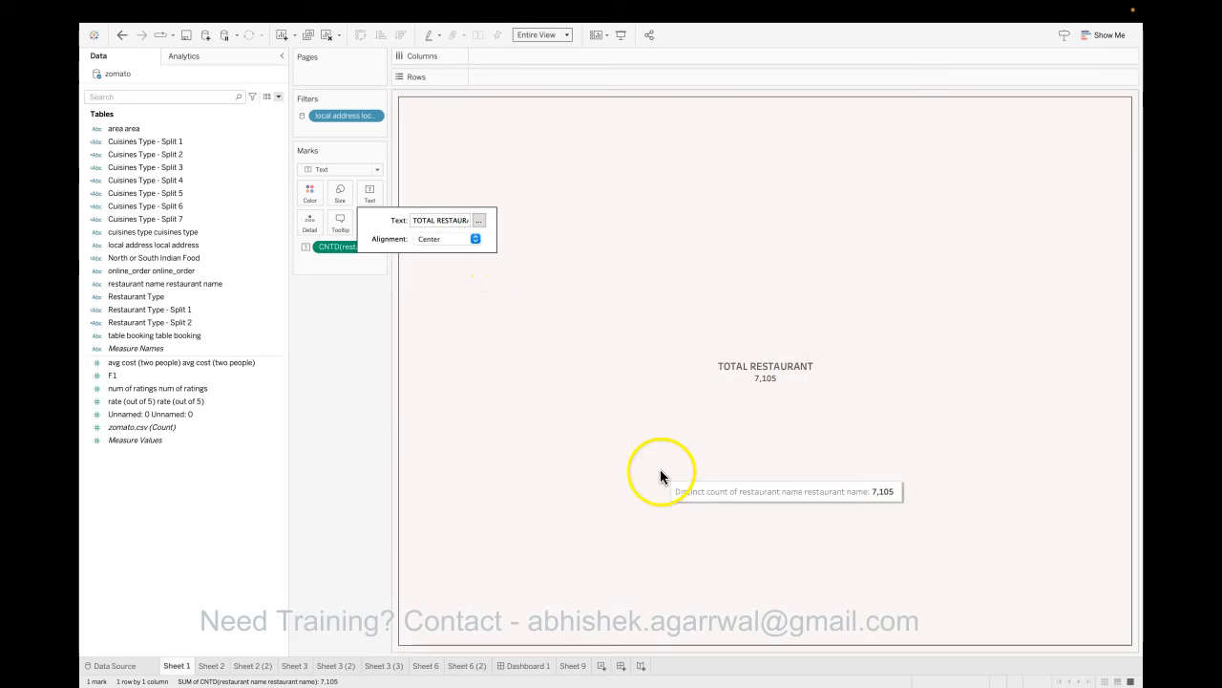
- Review the full formula of the North or South Indian Food calculated field from Sheet 2, enlarging the calculation editor to show every line
click(211, 665)
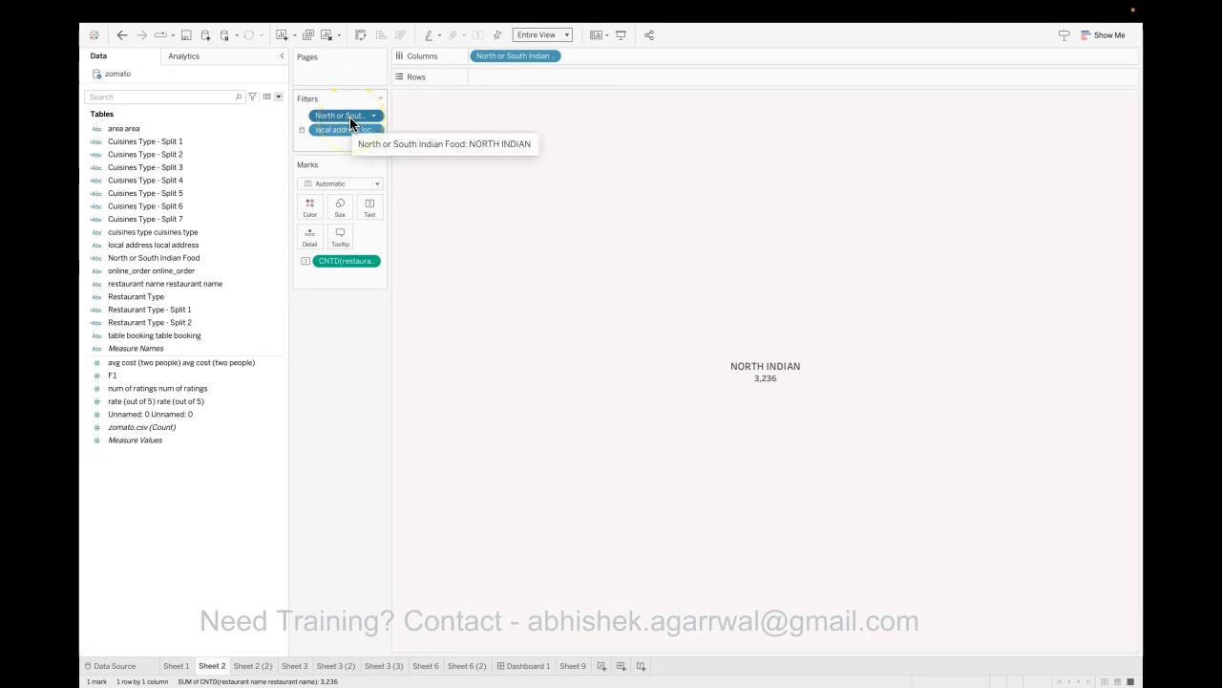
click(239, 256)
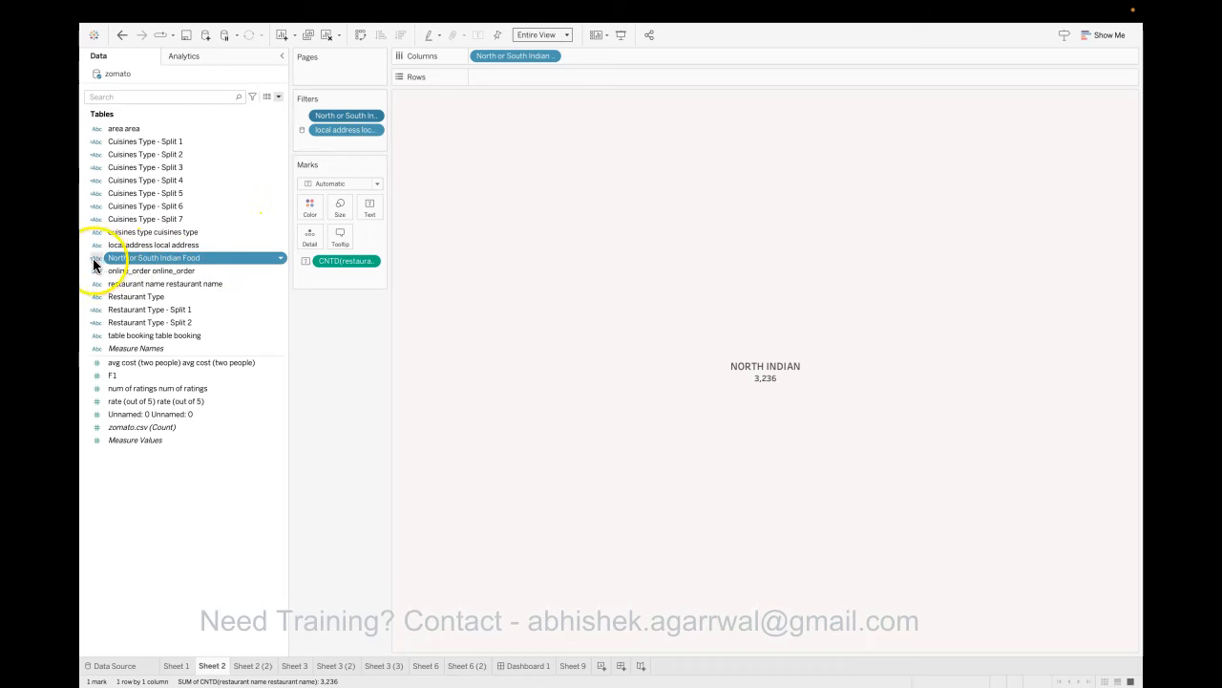
right_click(277, 264)
click(304, 329)
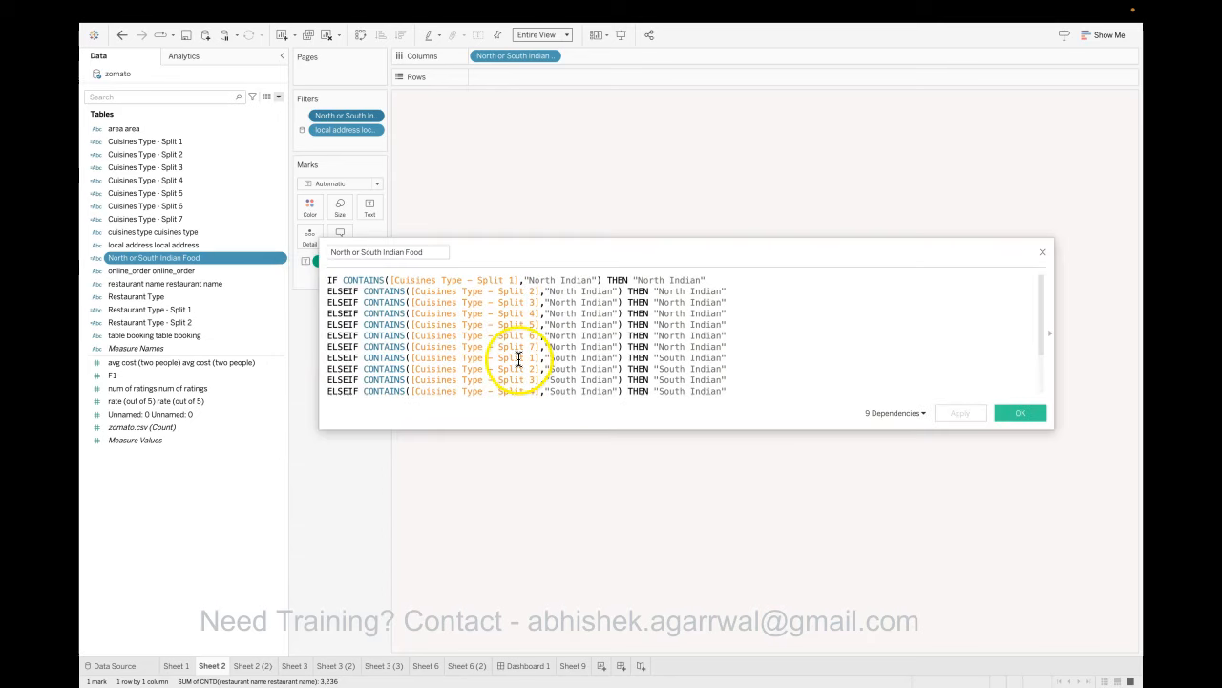
drag(578, 429, 583, 545)
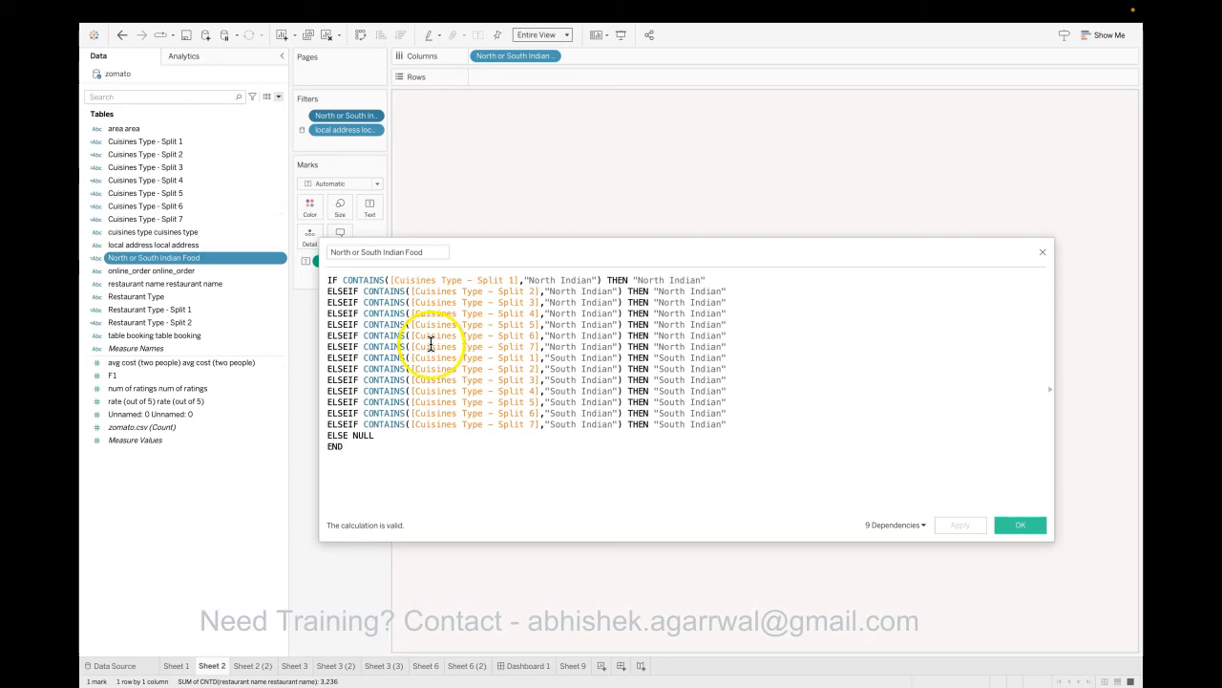
click(1042, 253)
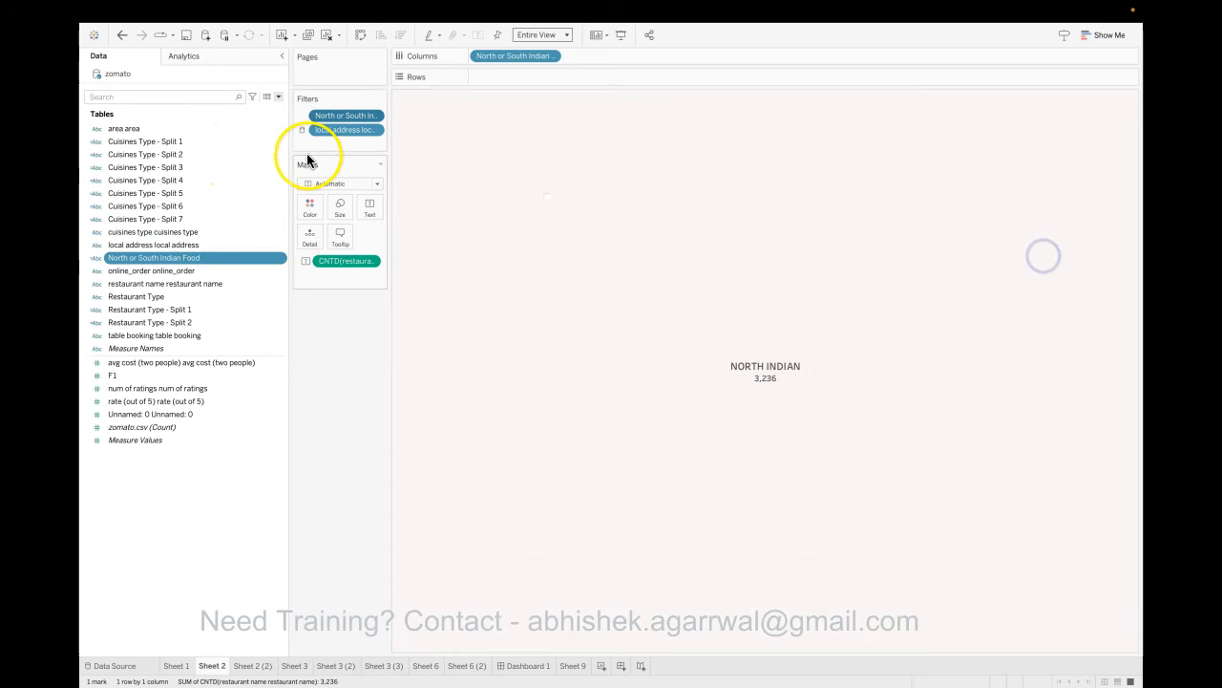
- Inspect how the Cuisines Type - Split 1 calculated field splits the cuisines type field
right_click(281, 141)
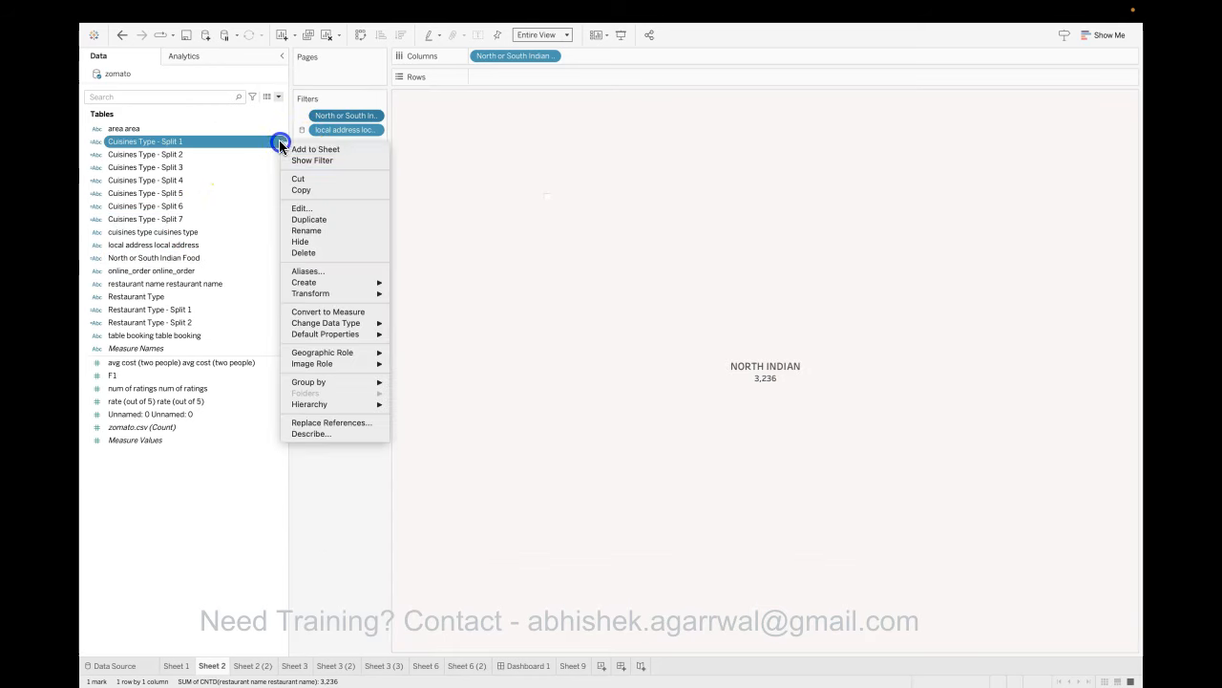
click(304, 208)
drag(333, 282, 418, 281)
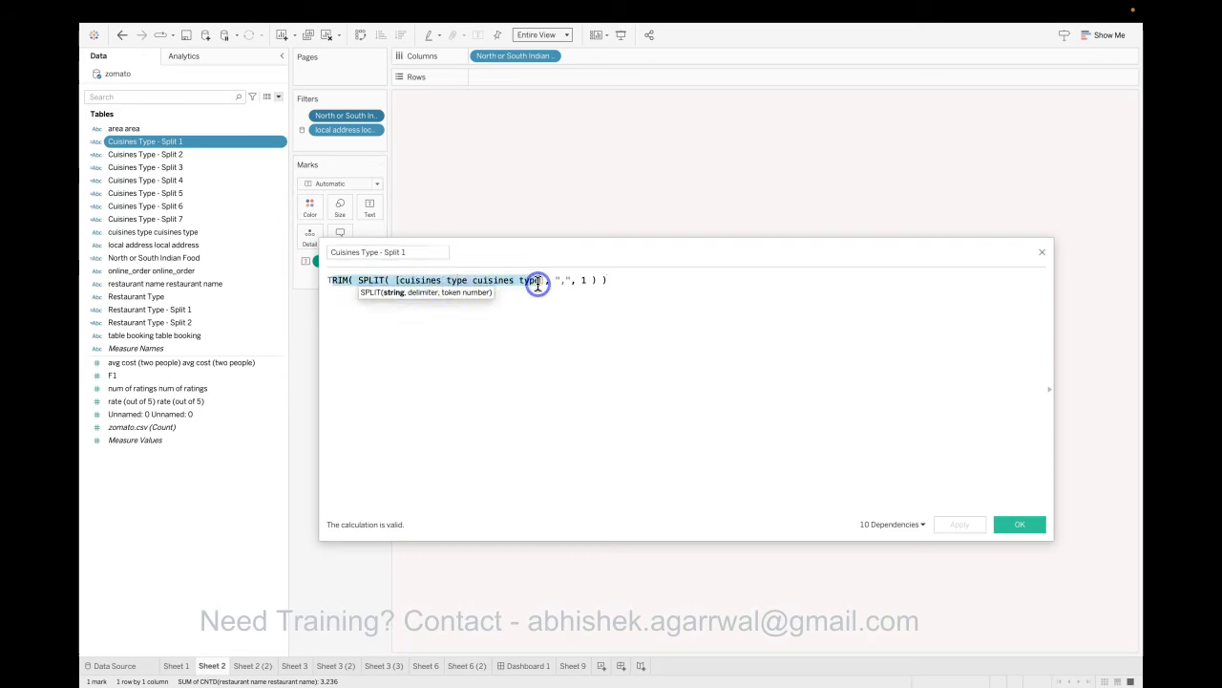
click(585, 281)
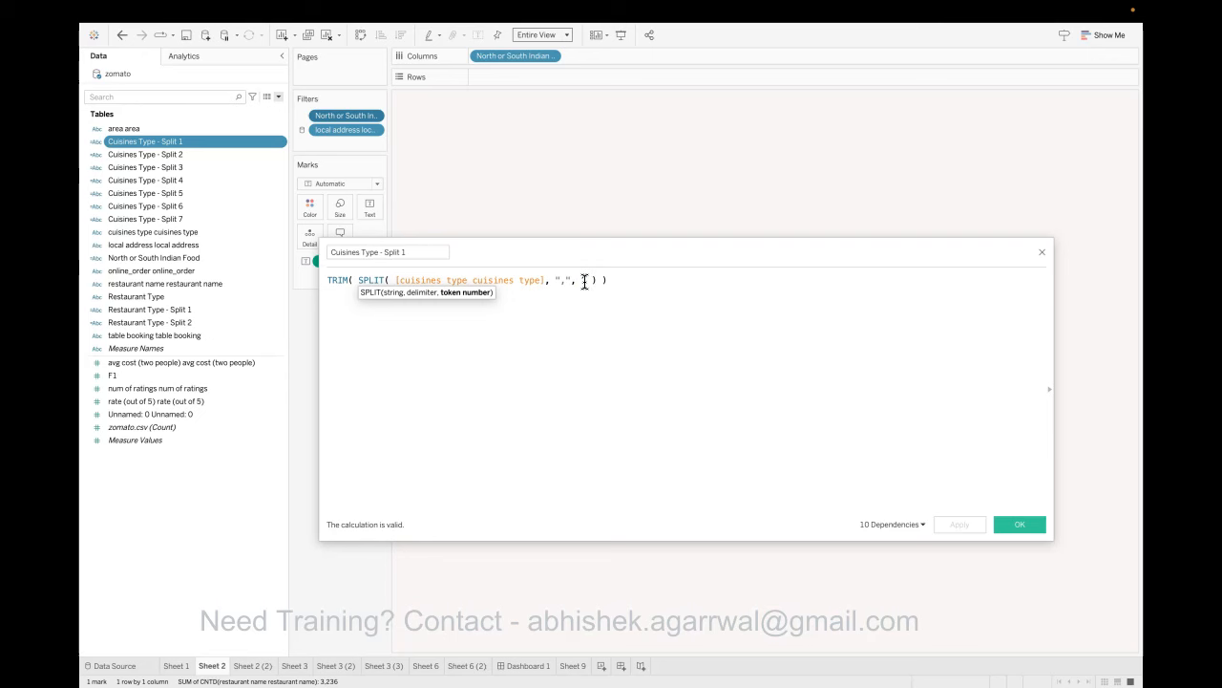
click(1041, 252)
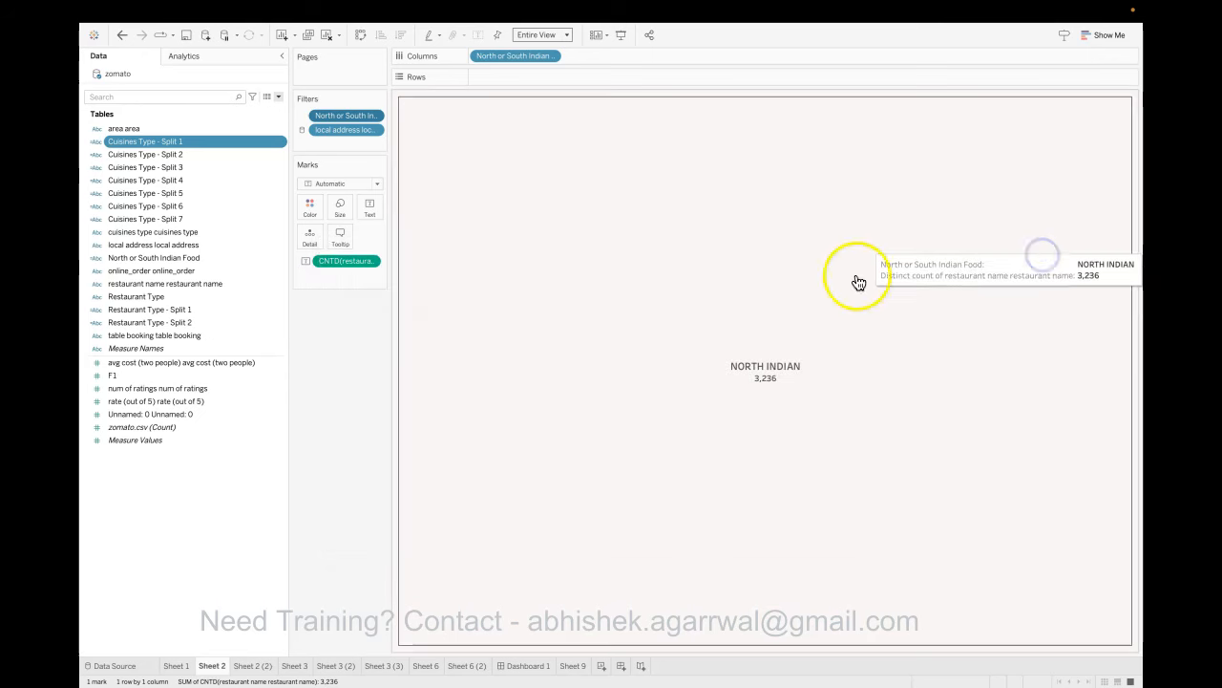
- Compare the cuisines type values with the North or South Indian Food column in the data source preview
click(140, 666)
scroll(734, 589, right, 10)
scroll(734, 588, right, 2)
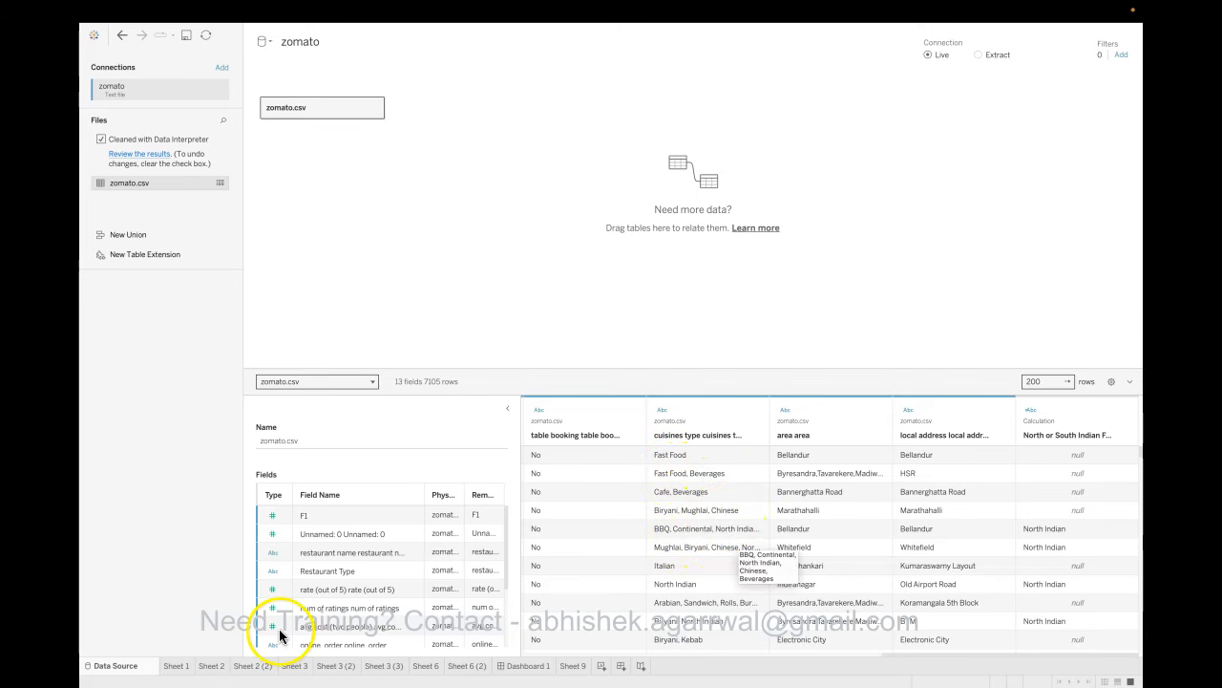
mouse_move(283, 666)
- Return to Sheet 2 and examine the TRIM, SPLIT, delimiter and token number parts of the Cuisines Type - Split 1 formula
click(212, 666)
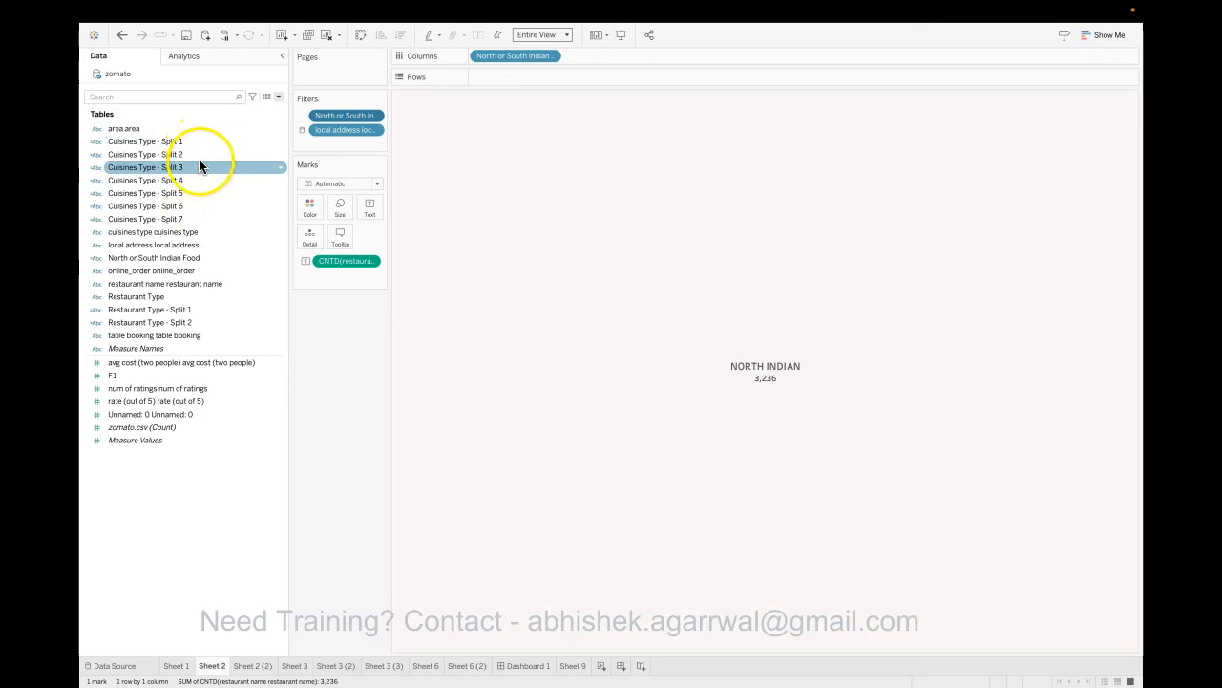
click(279, 141)
click(302, 208)
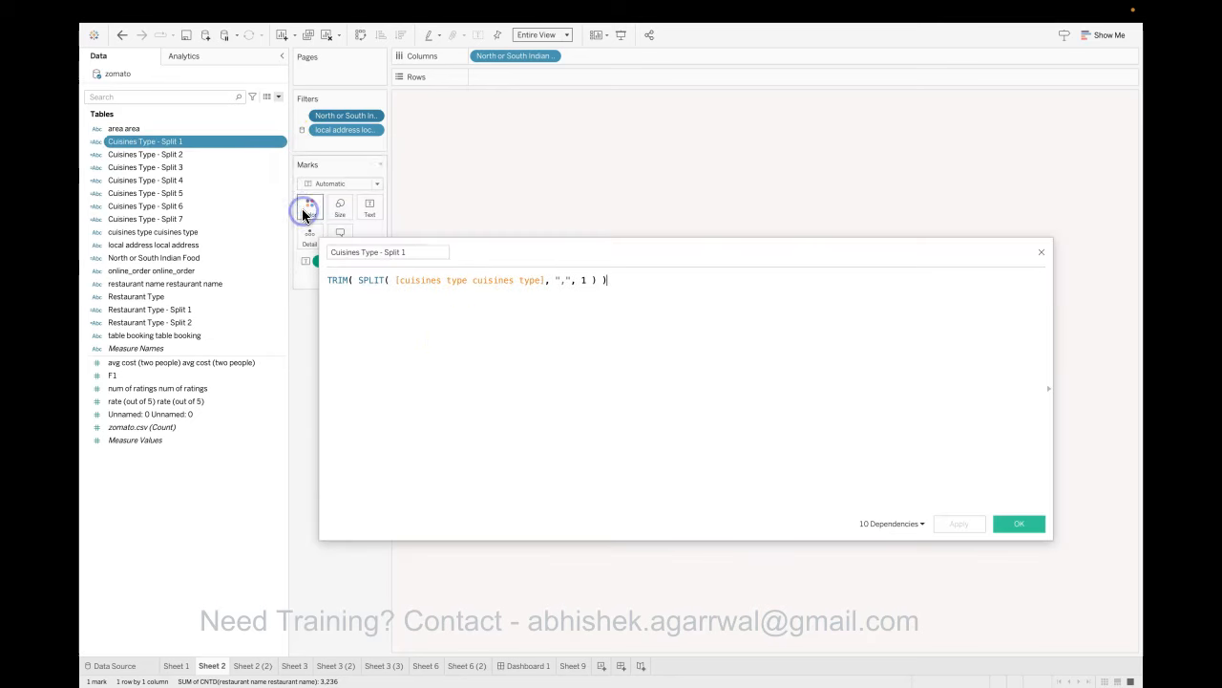
click(363, 281)
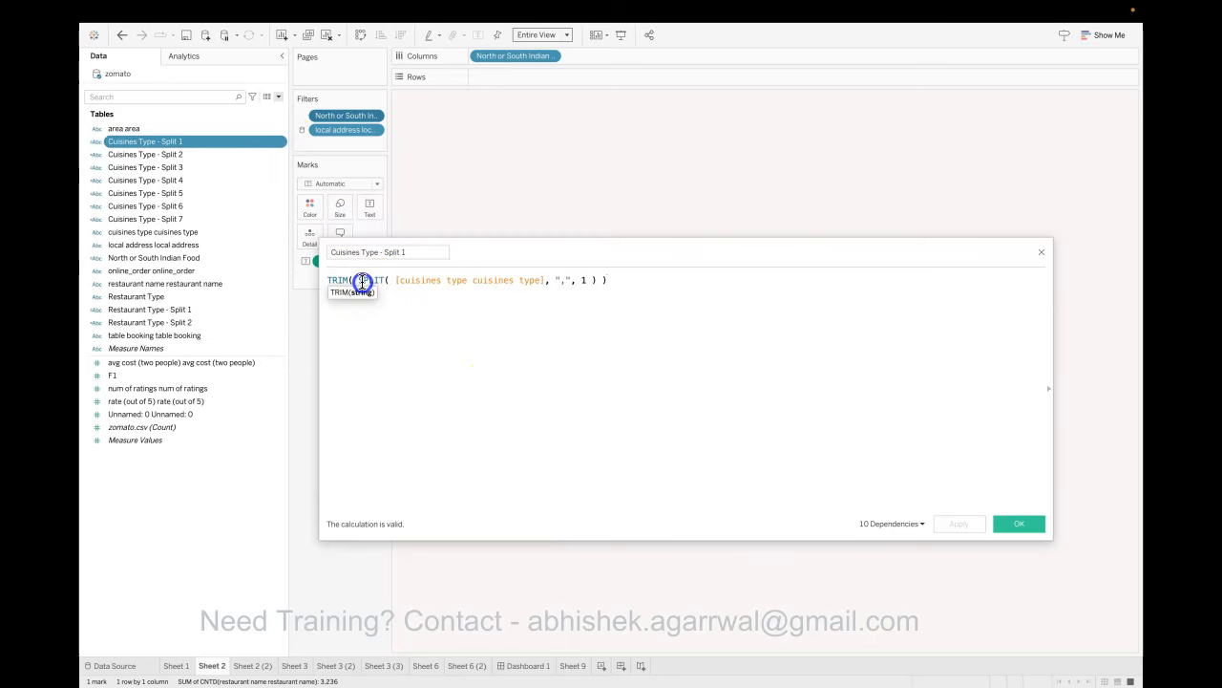
click(560, 283)
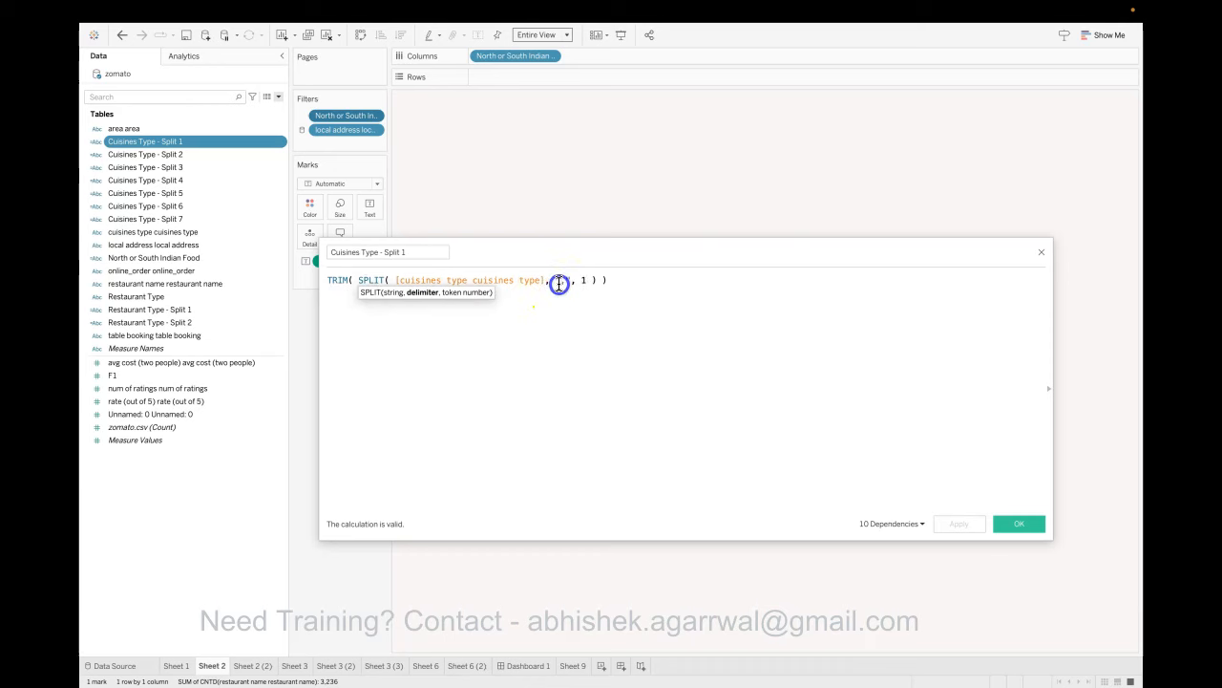
click(586, 281)
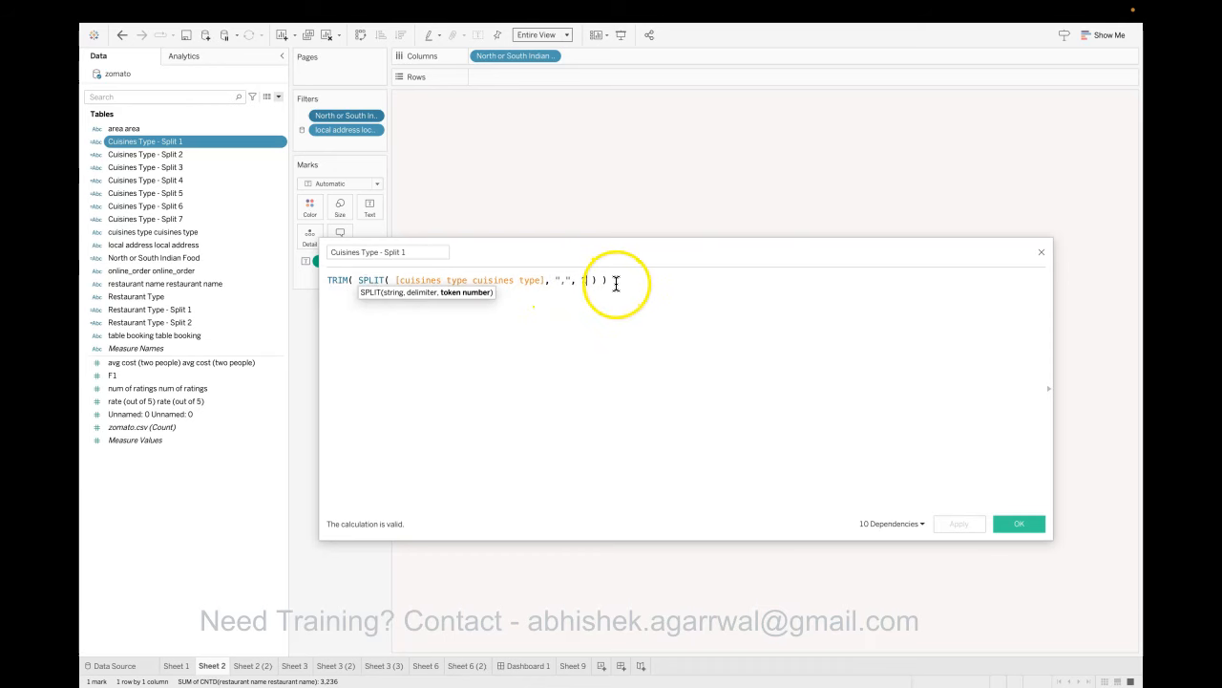
click(617, 282)
click(1015, 523)
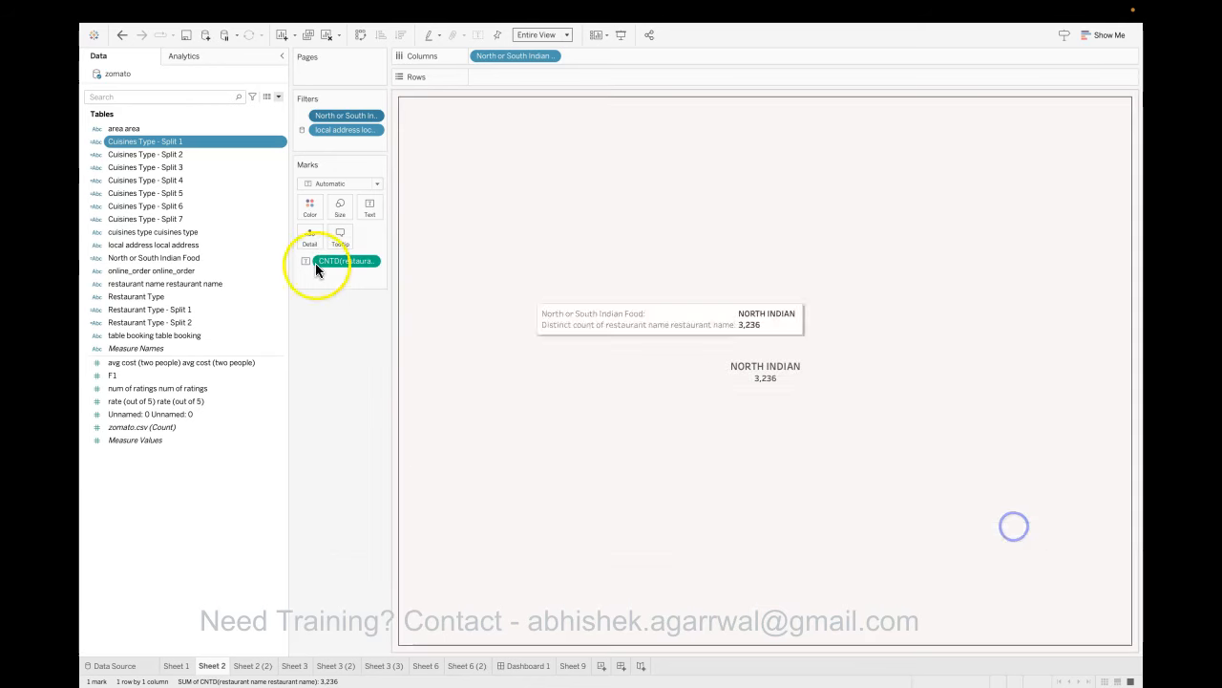
- Check the token number in the Cuisines Type - Split 2 formula, and select the Cuisines Type - Split 7 field
click(263, 156)
right_click(281, 153)
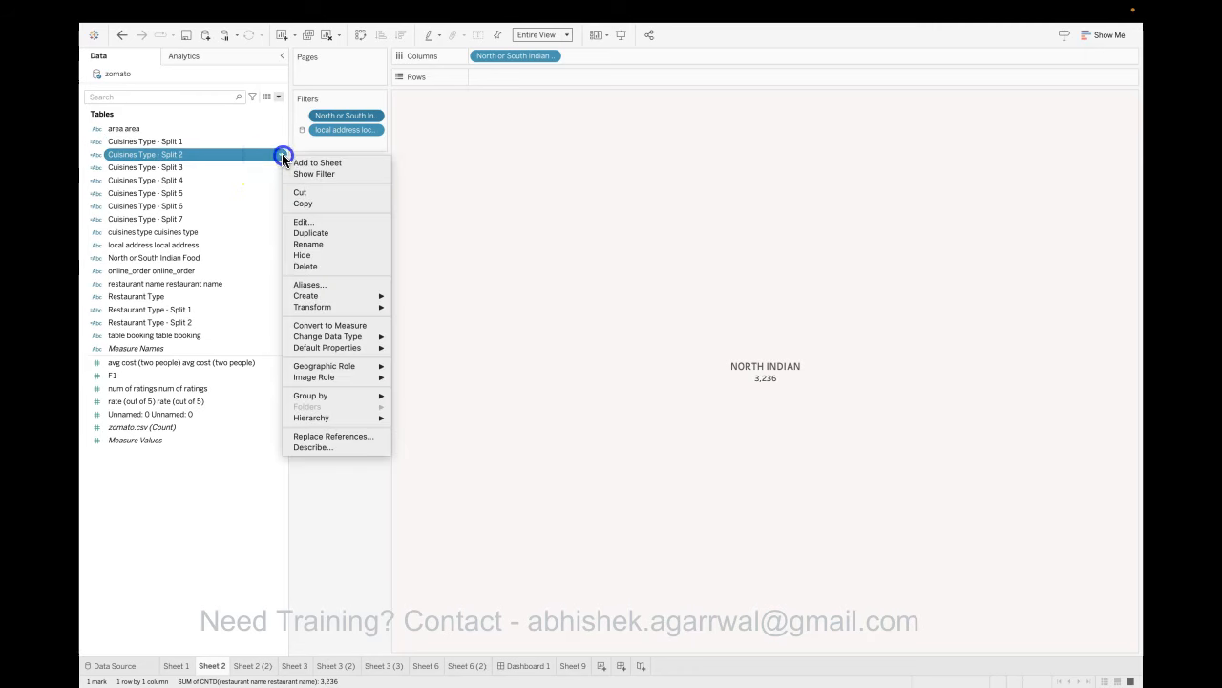
click(300, 223)
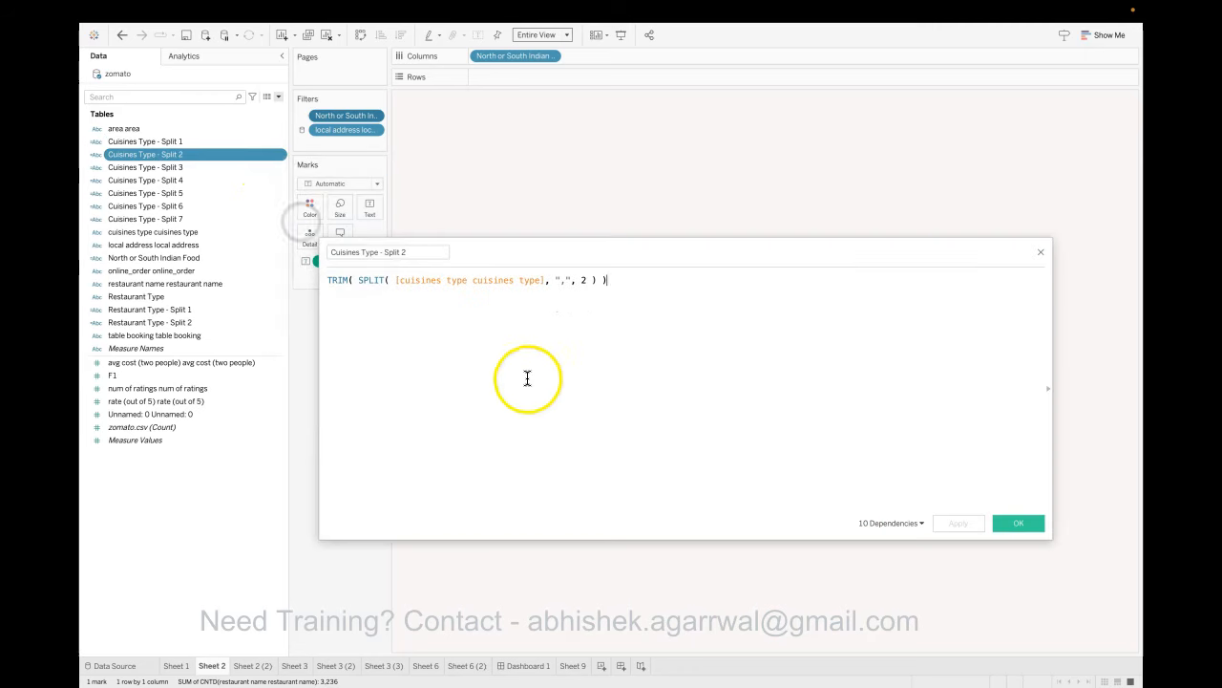
click(586, 282)
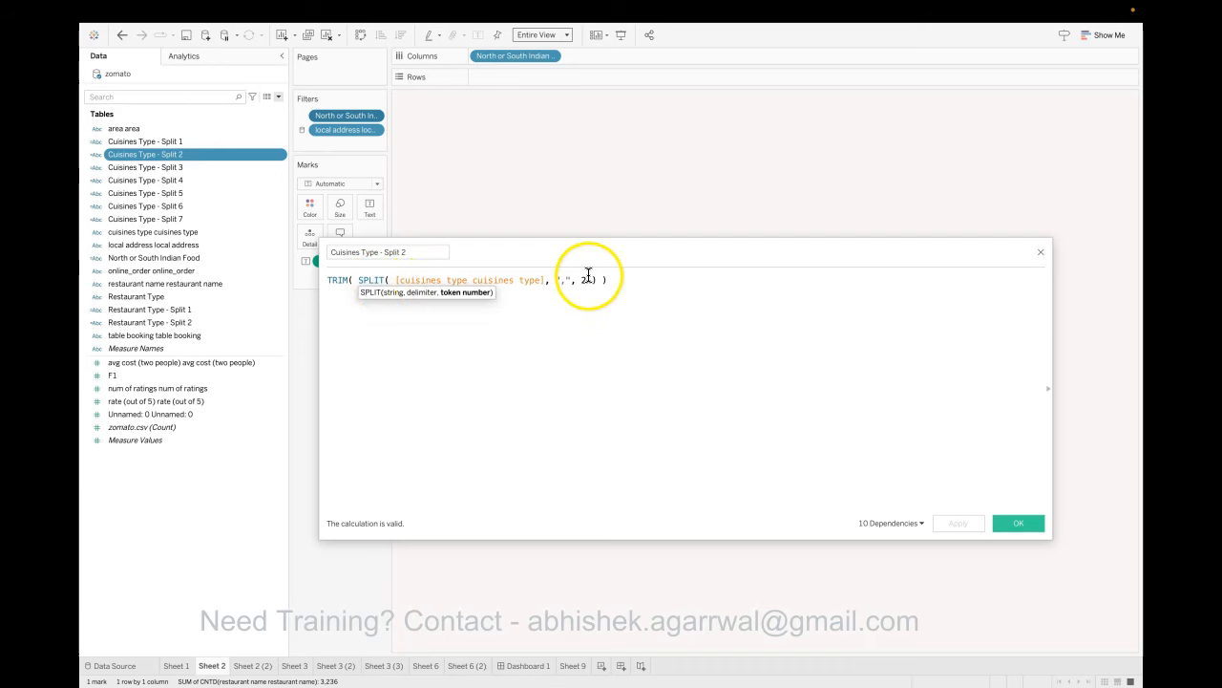
click(1018, 522)
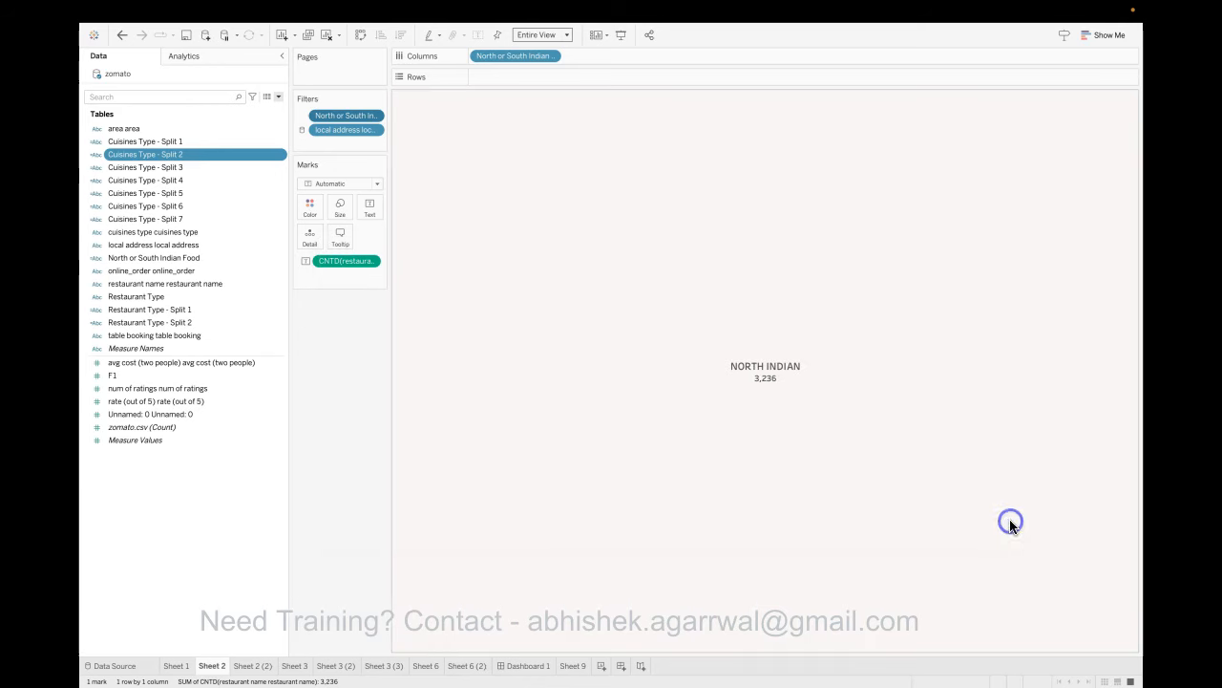
click(225, 218)
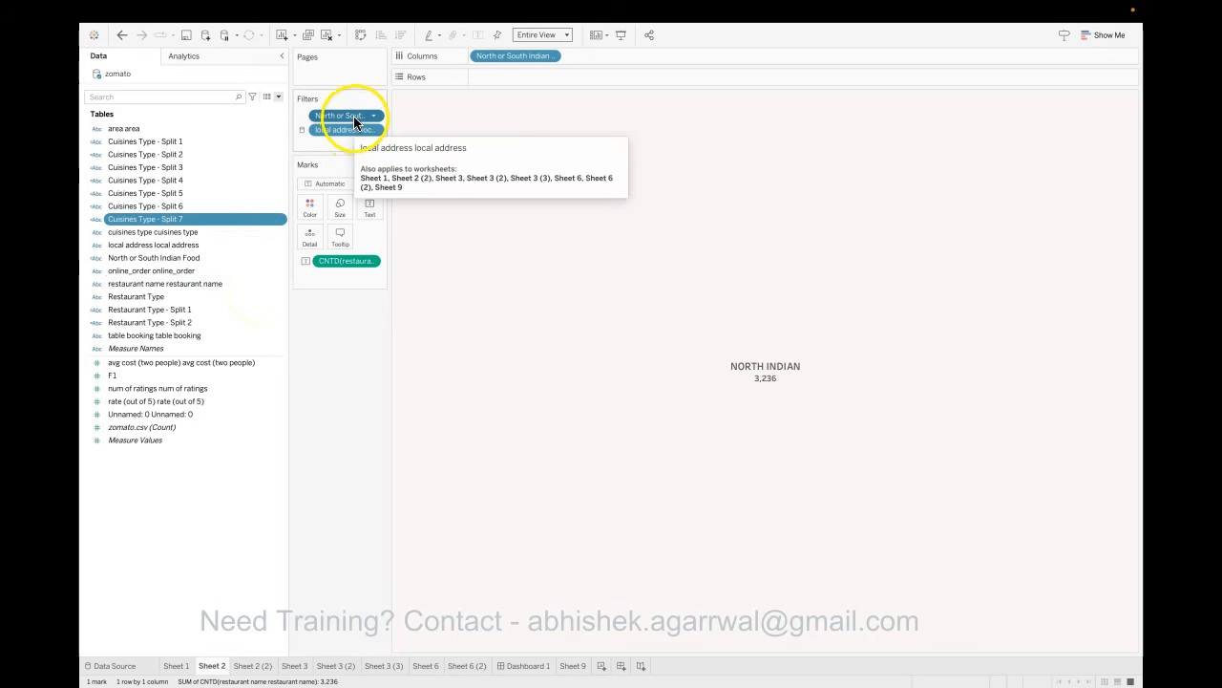
- Examine the North Indian and South Indian condition blocks in the North or South Indian Food formula
right_click(279, 257)
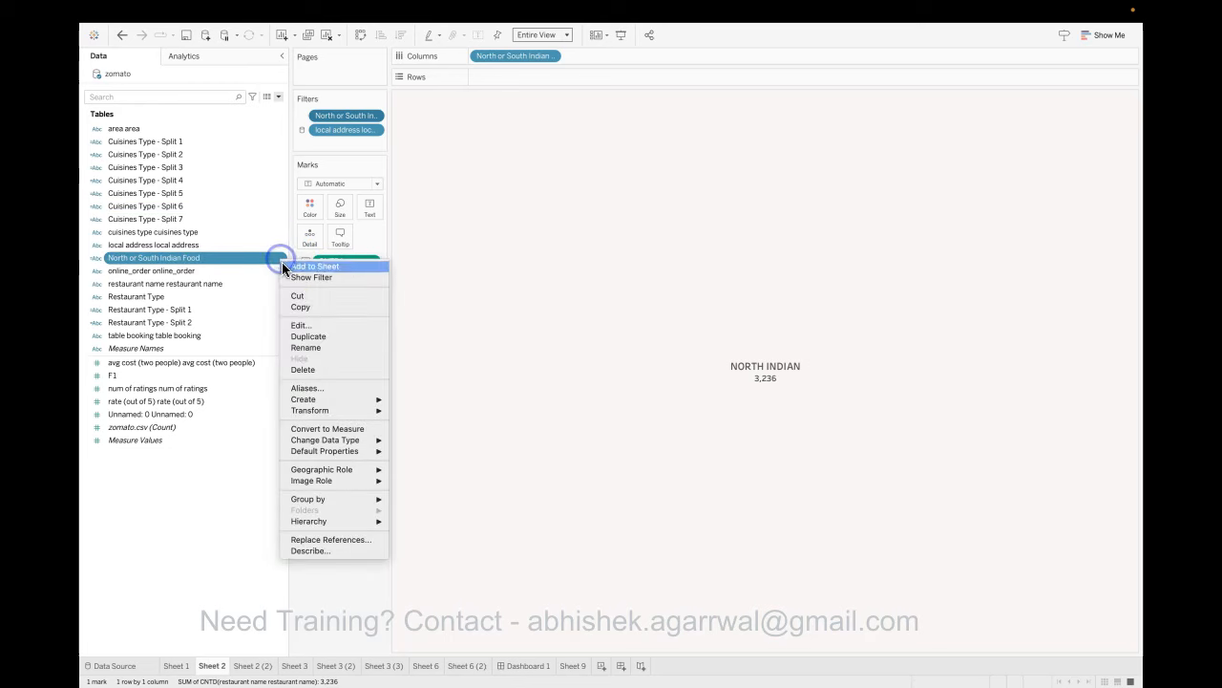
click(300, 326)
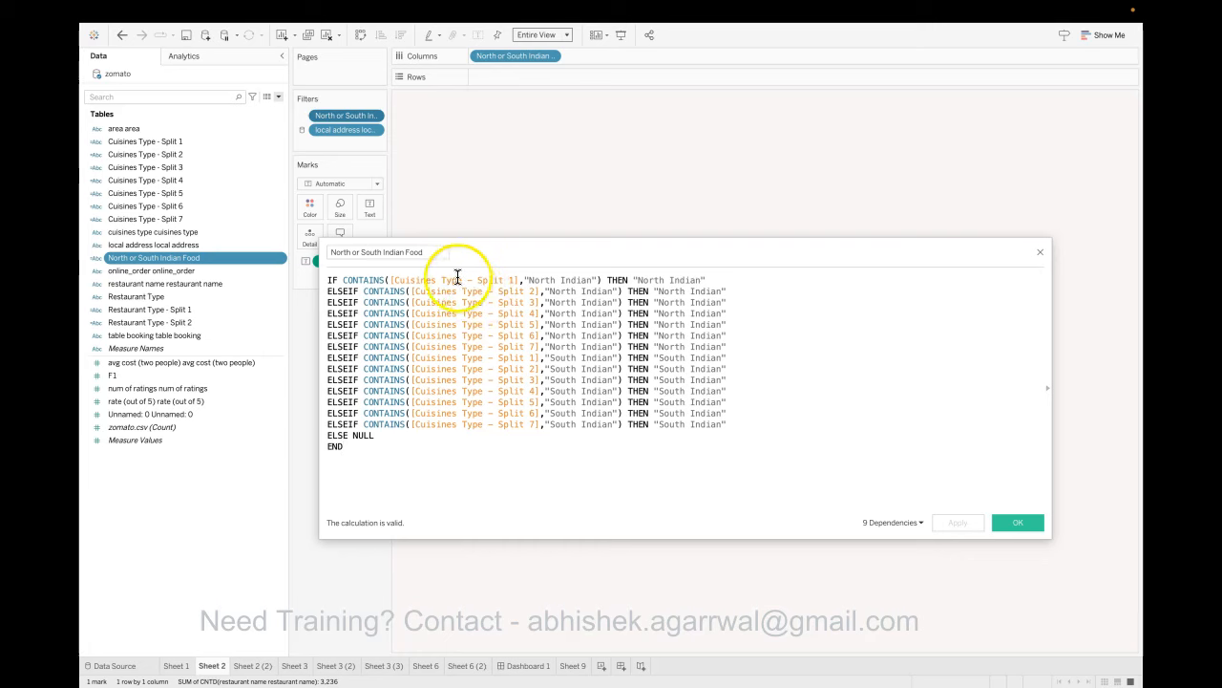
drag(574, 346, 470, 268)
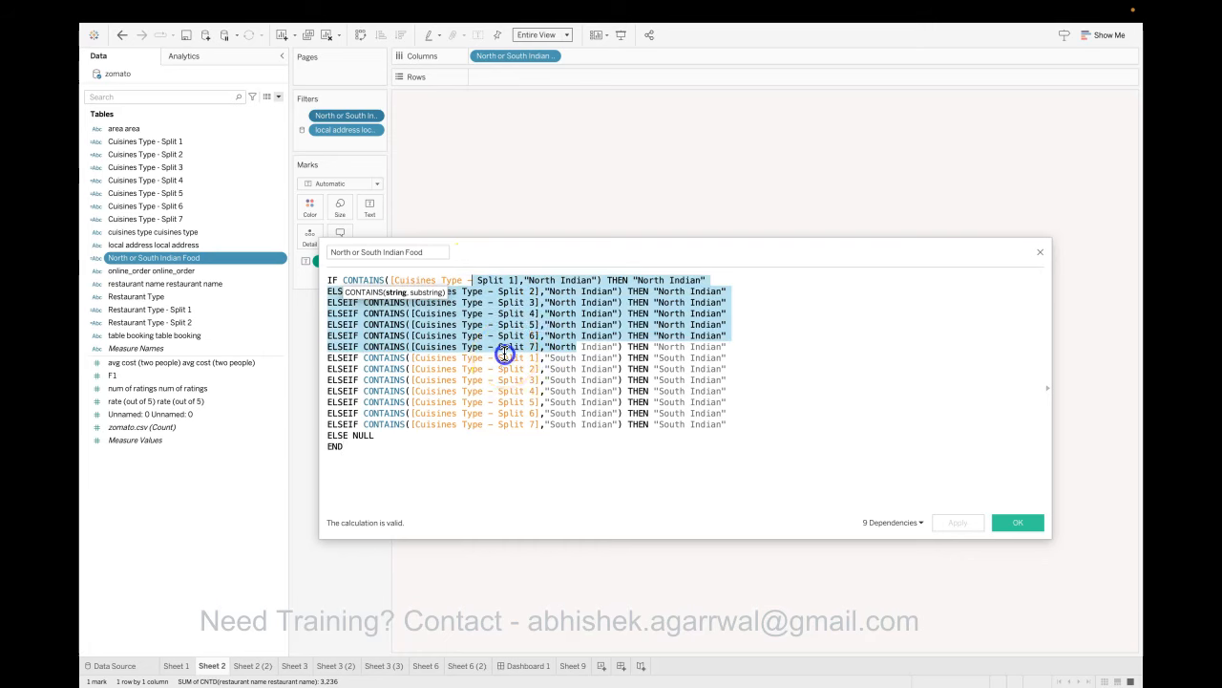
drag(501, 357, 540, 453)
click(636, 457)
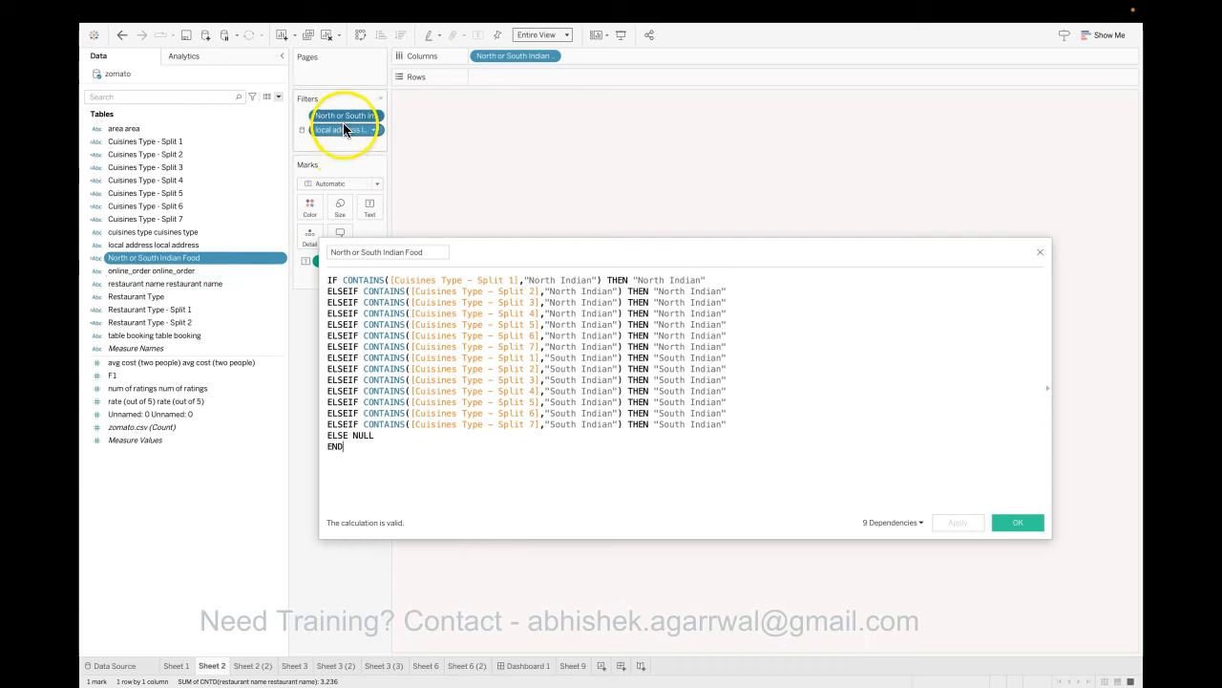
click(1001, 516)
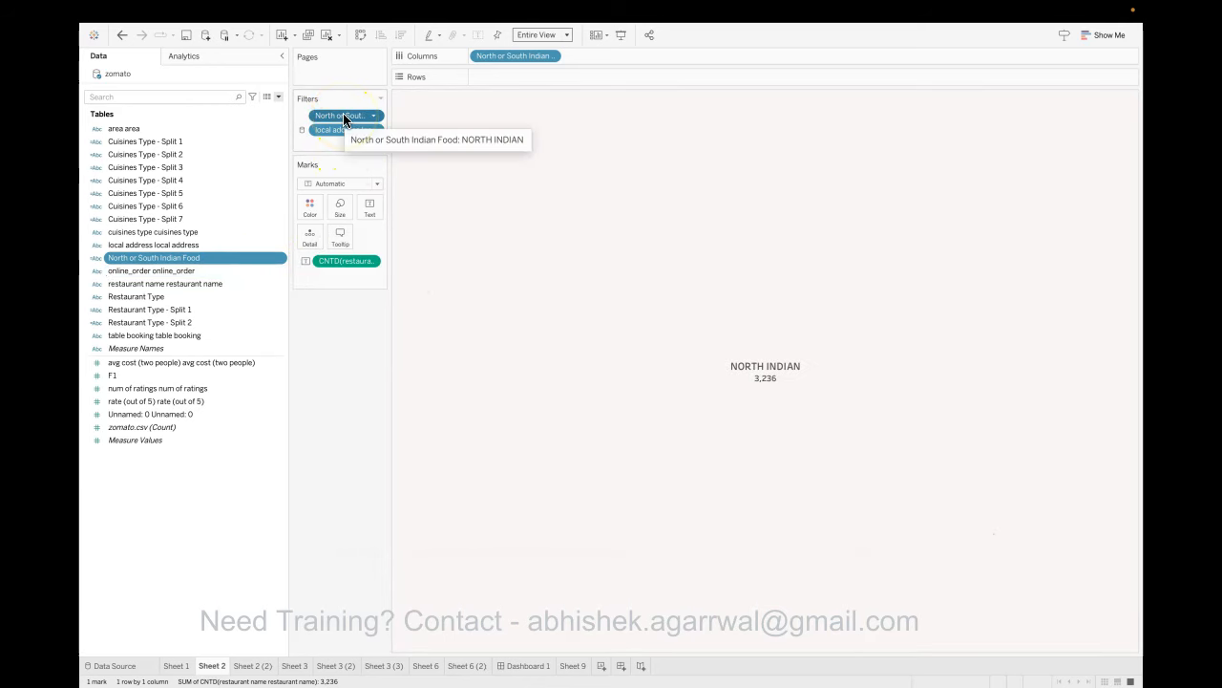
- Check which values Sheet 2's North or South Indian Food filter keeps, and open Sheet 2 (2) for comparison
click(375, 118)
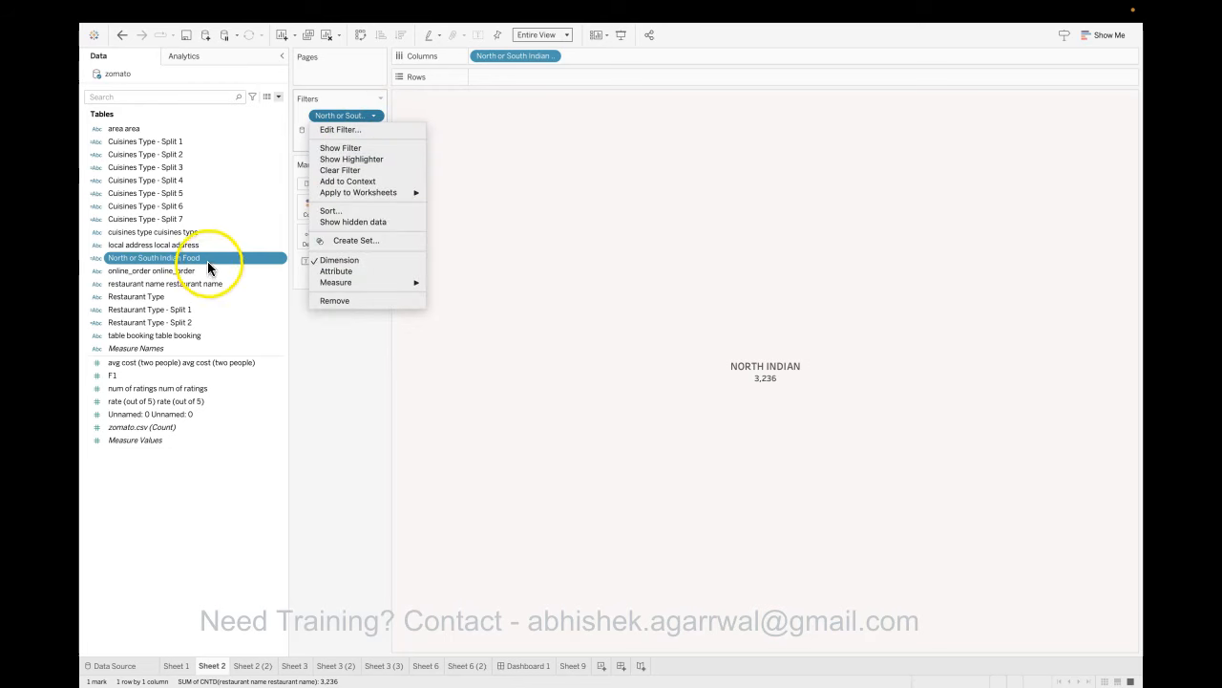
click(352, 131)
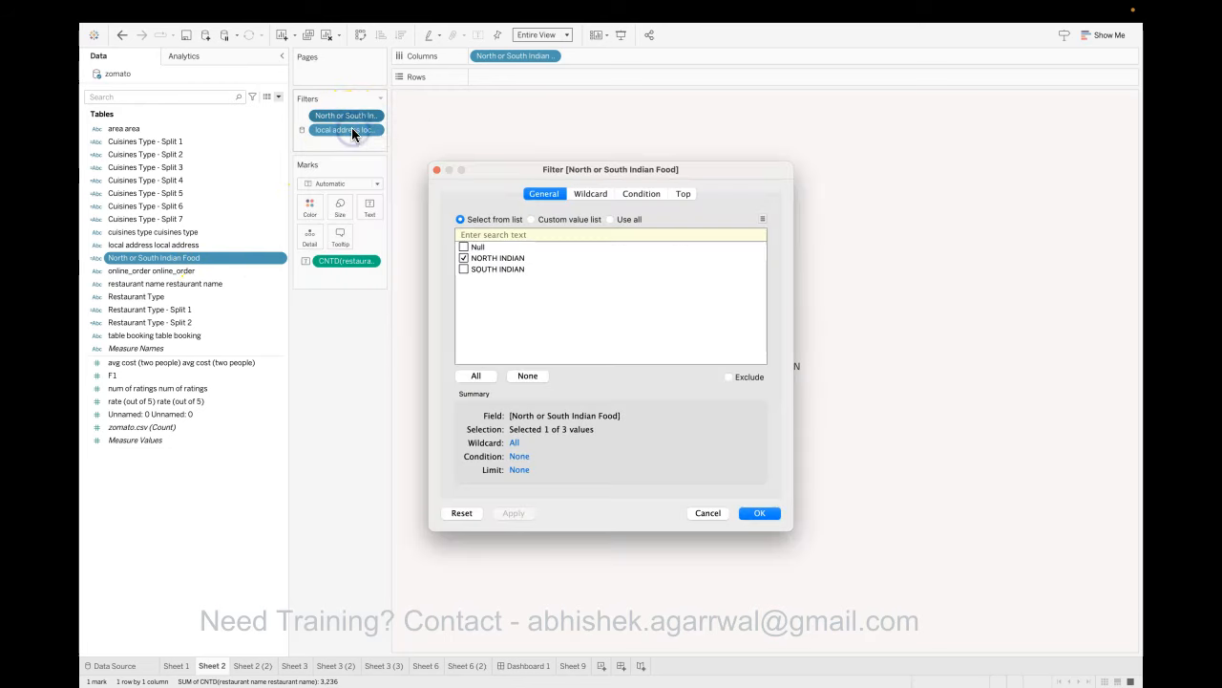
click(760, 515)
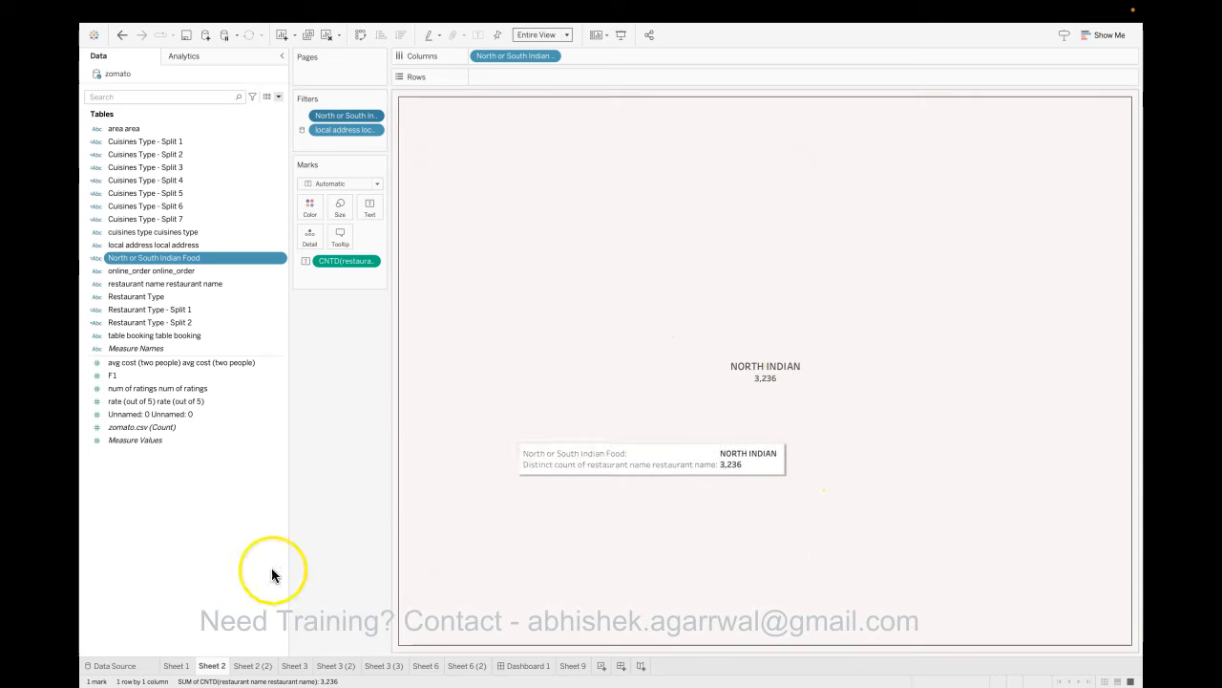
click(256, 665)
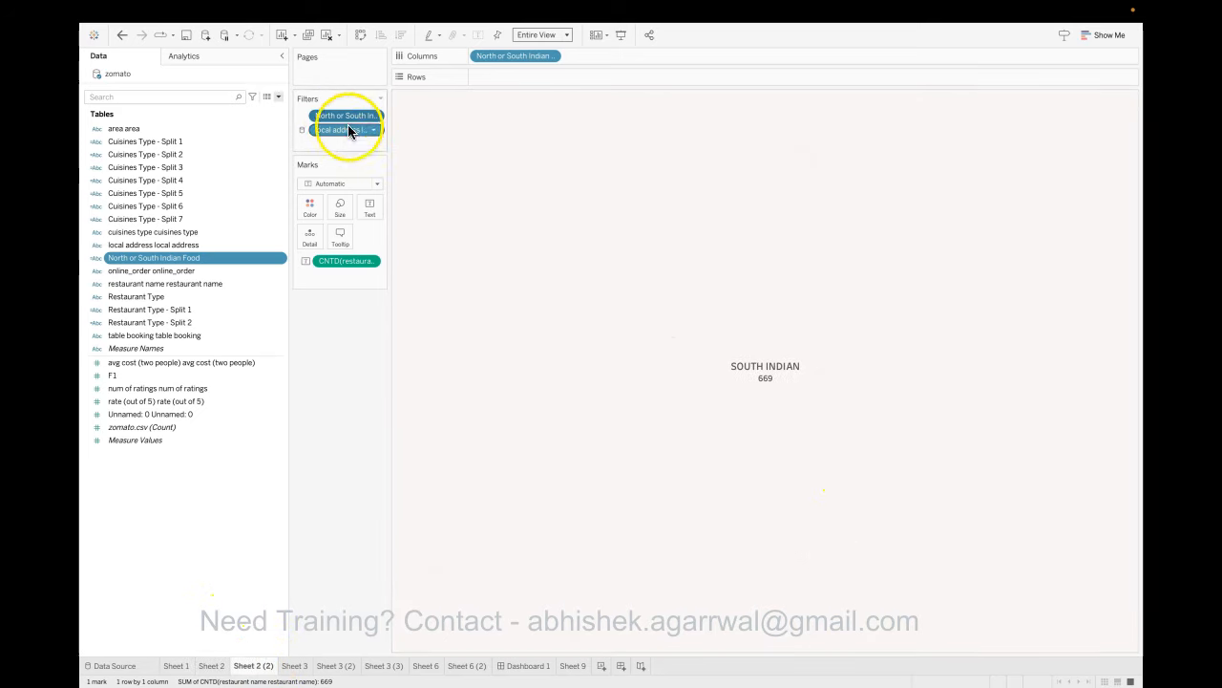
- Check which values Sheet 2 (2)'s North or South Indian Food filter keeps, and inspect the restaurant count mark
click(373, 115)
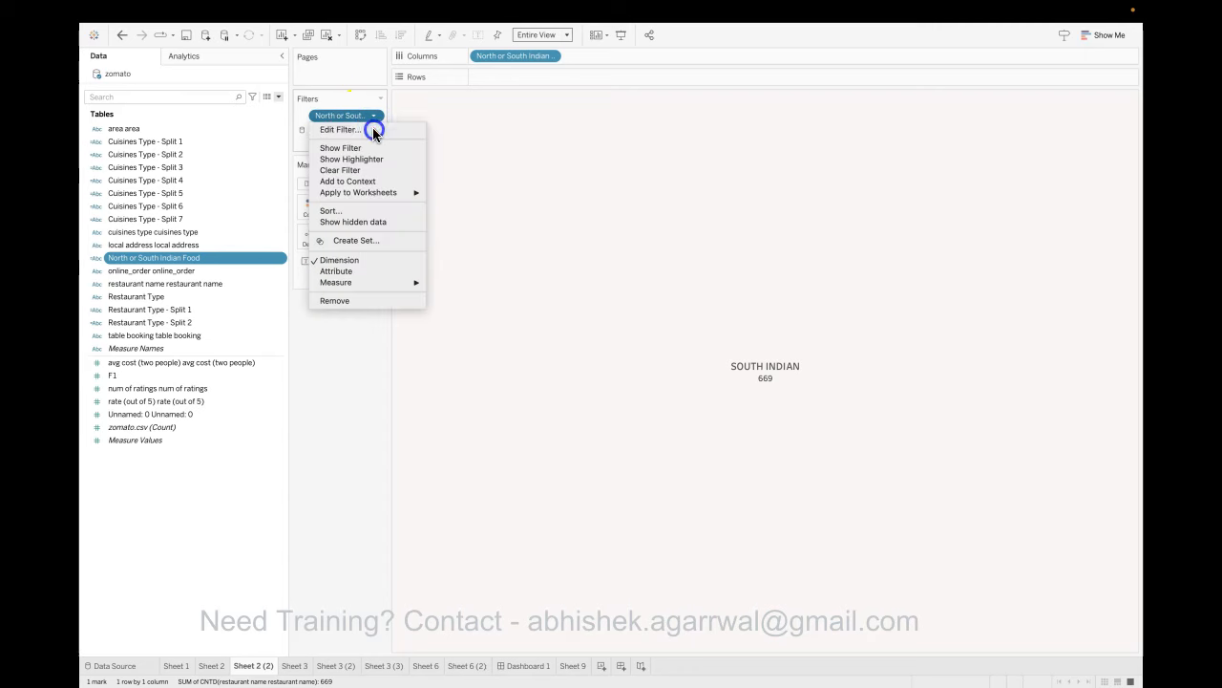
click(371, 122)
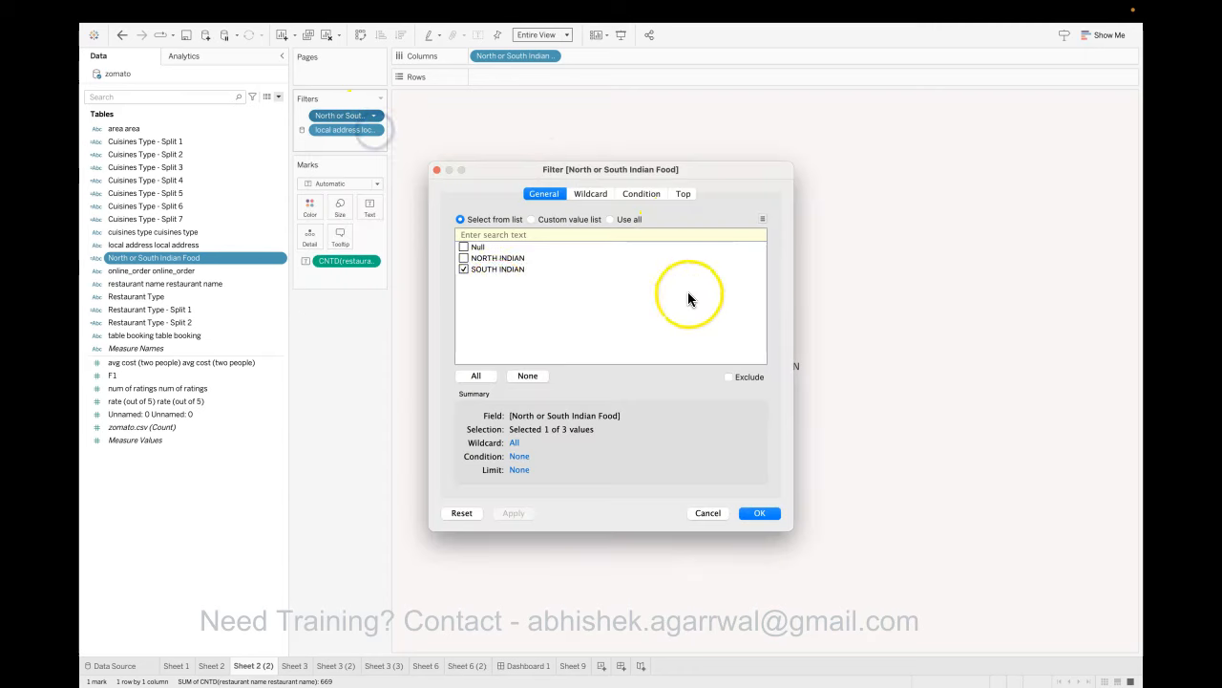
click(772, 513)
mouse_move(753, 361)
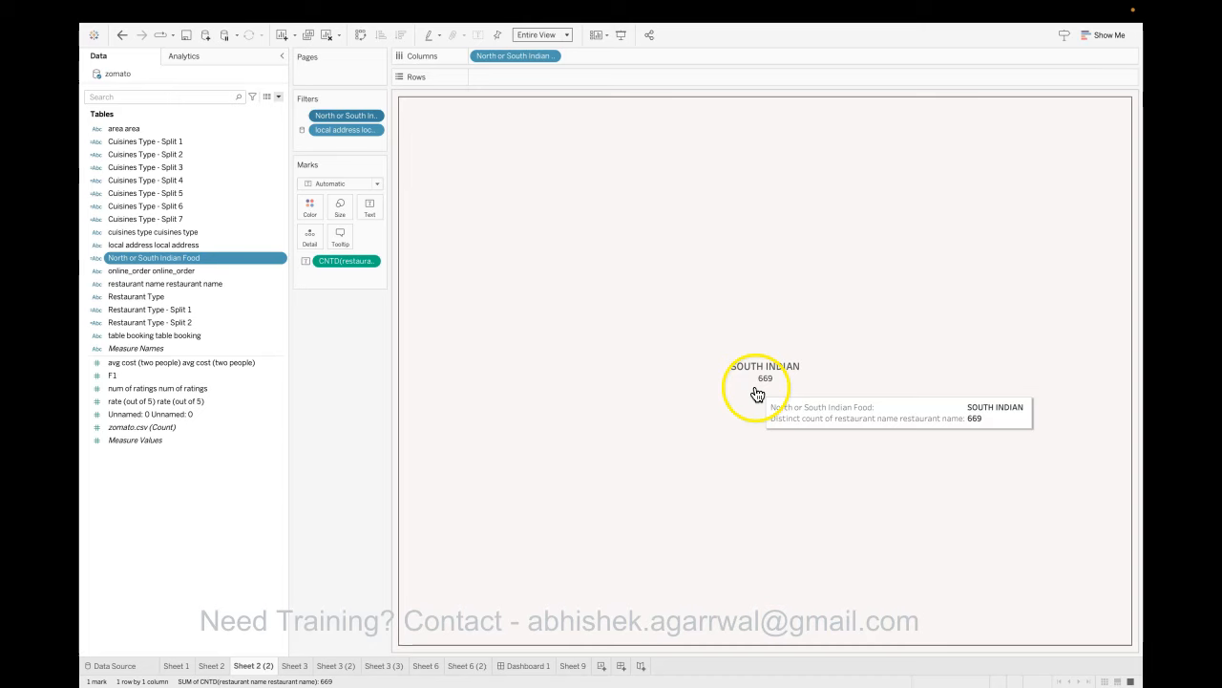
- Review the worksheet shading colour options in Sheet 2 (2)'s formatting without changing them
right_click(526, 305)
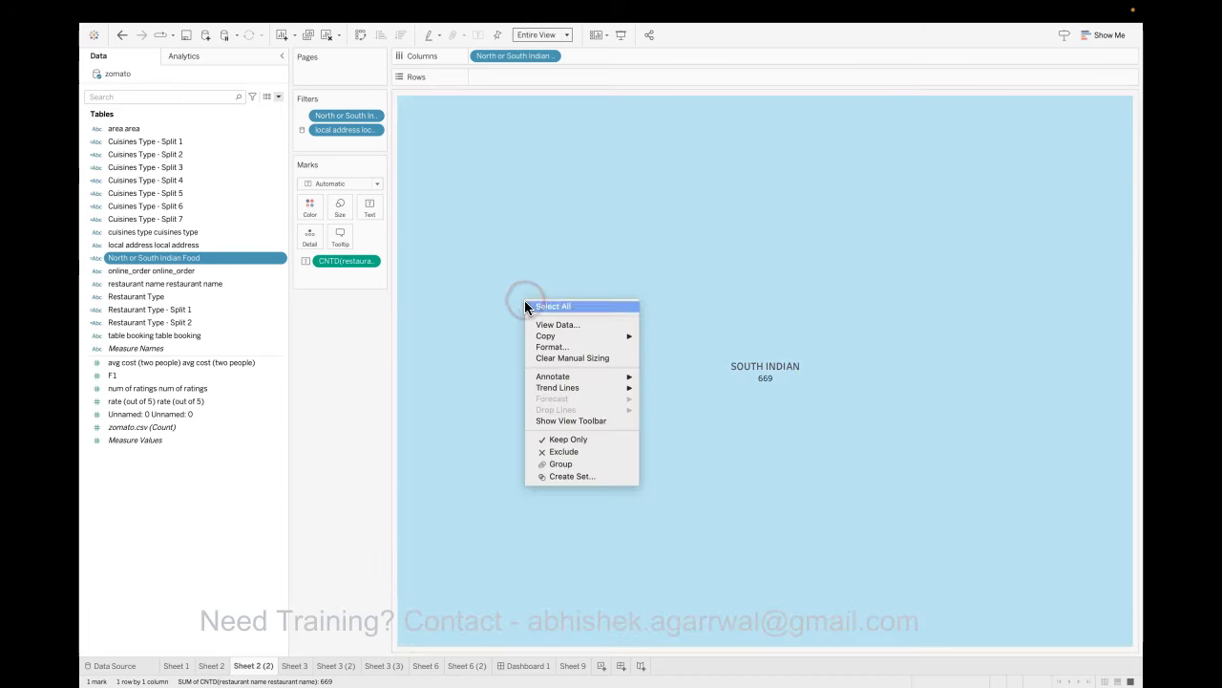
click(552, 346)
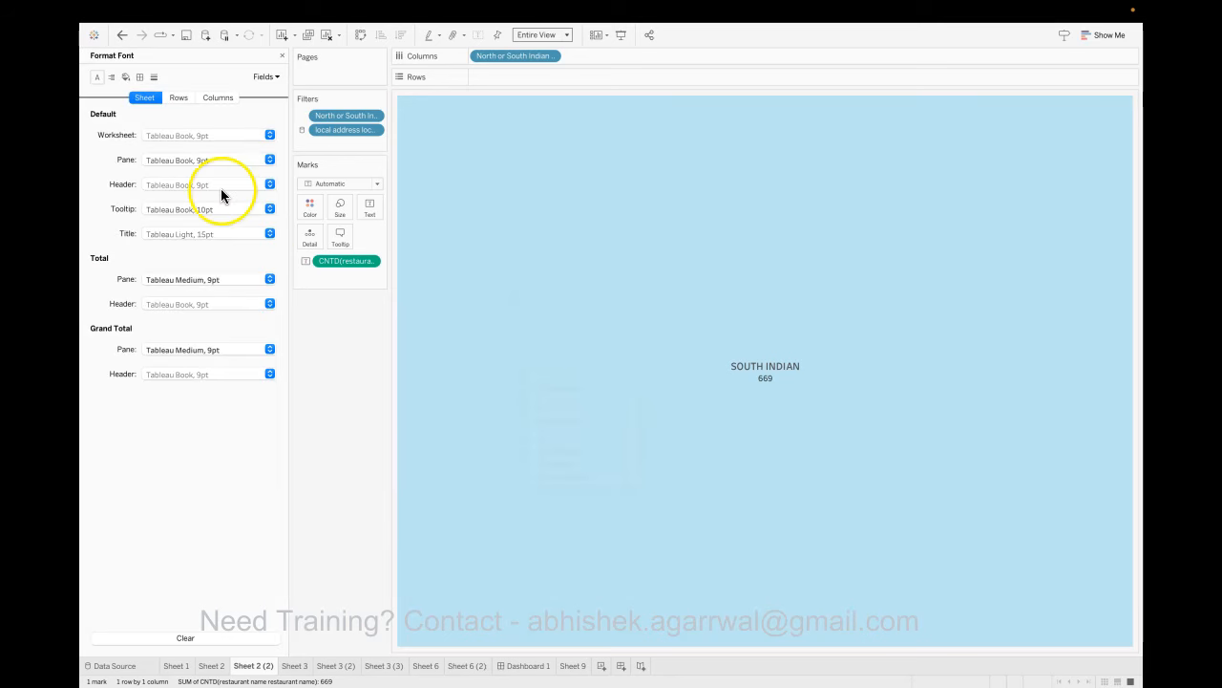
click(127, 79)
click(164, 135)
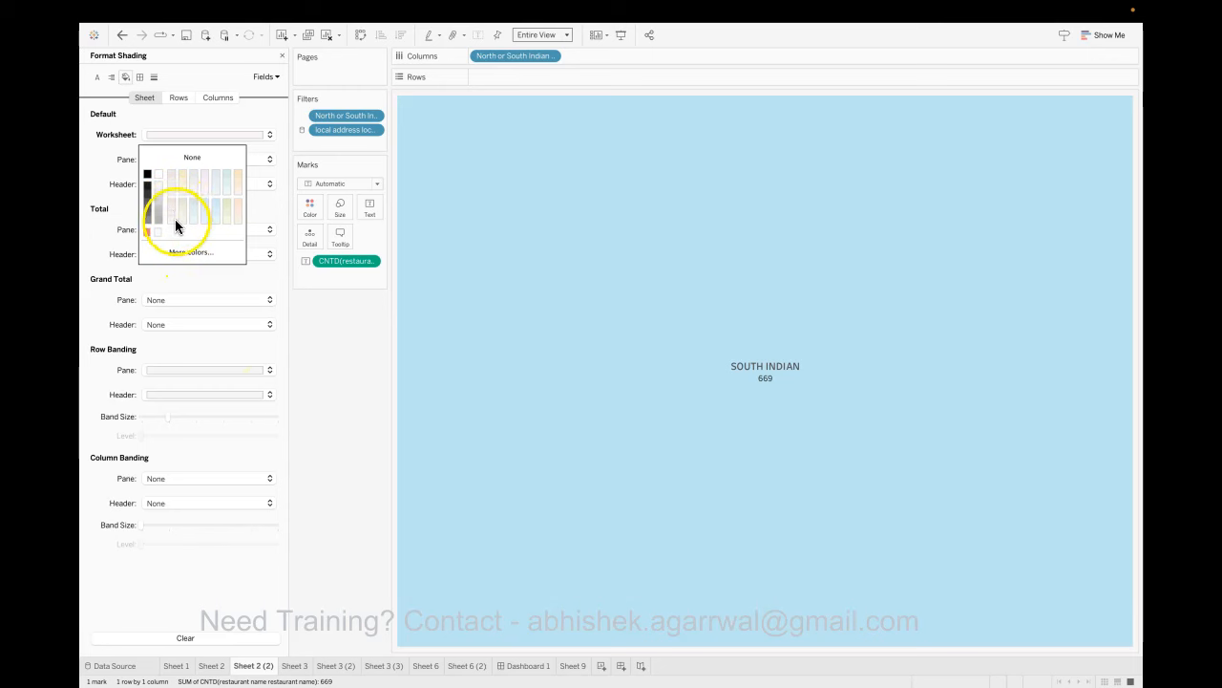
click(333, 415)
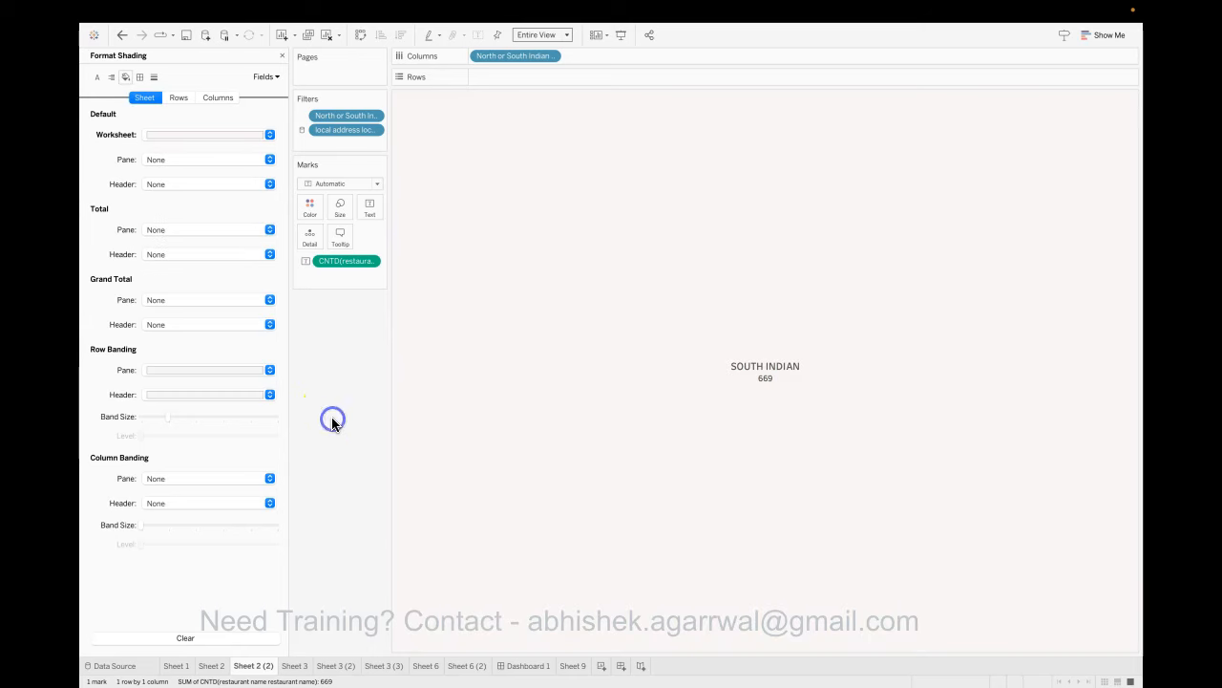
click(282, 56)
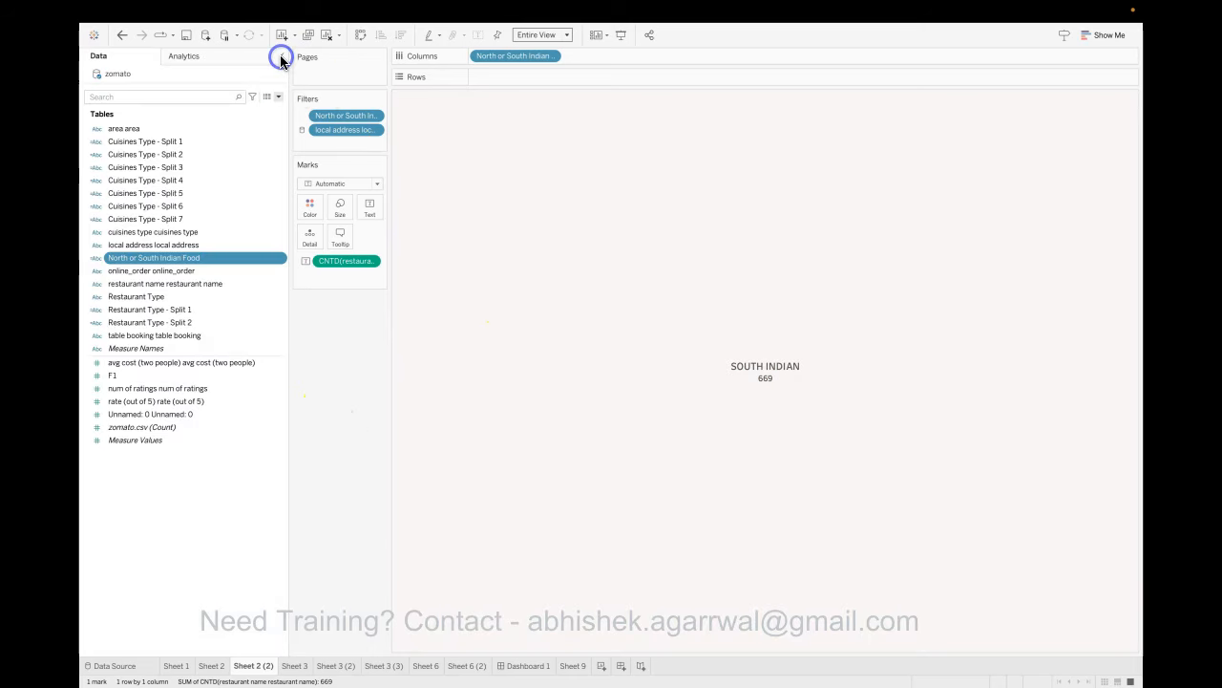
- Open Sheet 3 and inspect the North Indian bar for Bellandur in the Top 10 Restaurant Location chart
click(295, 665)
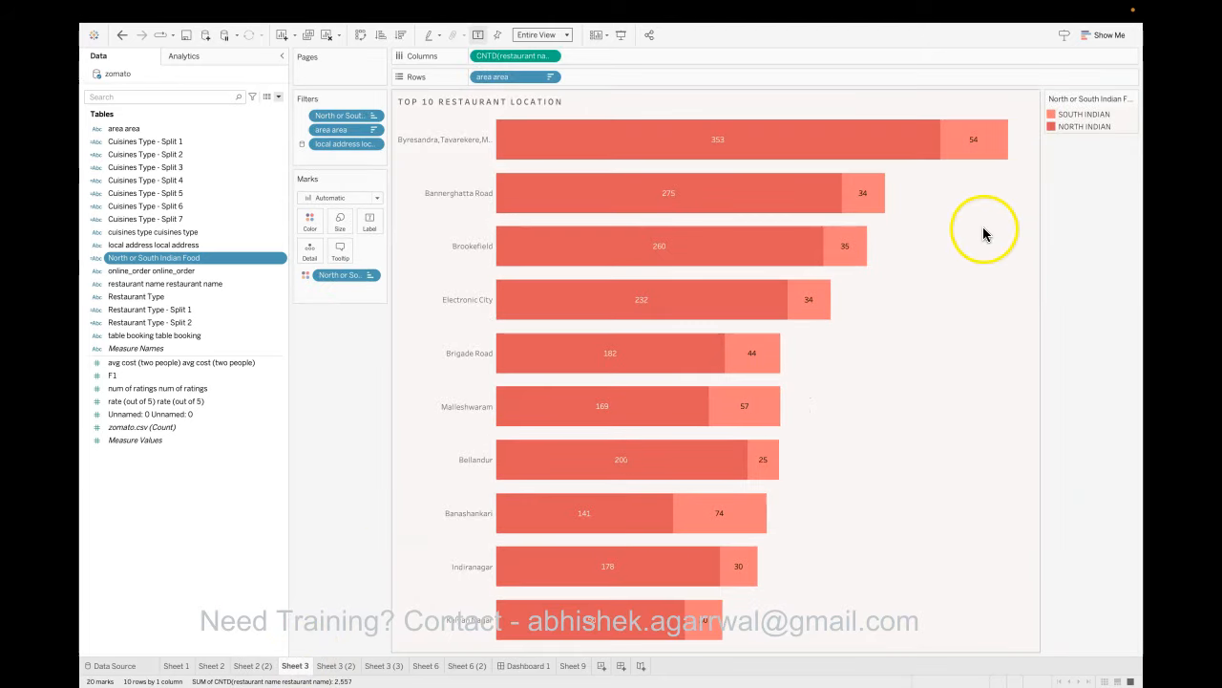
mouse_move(630, 471)
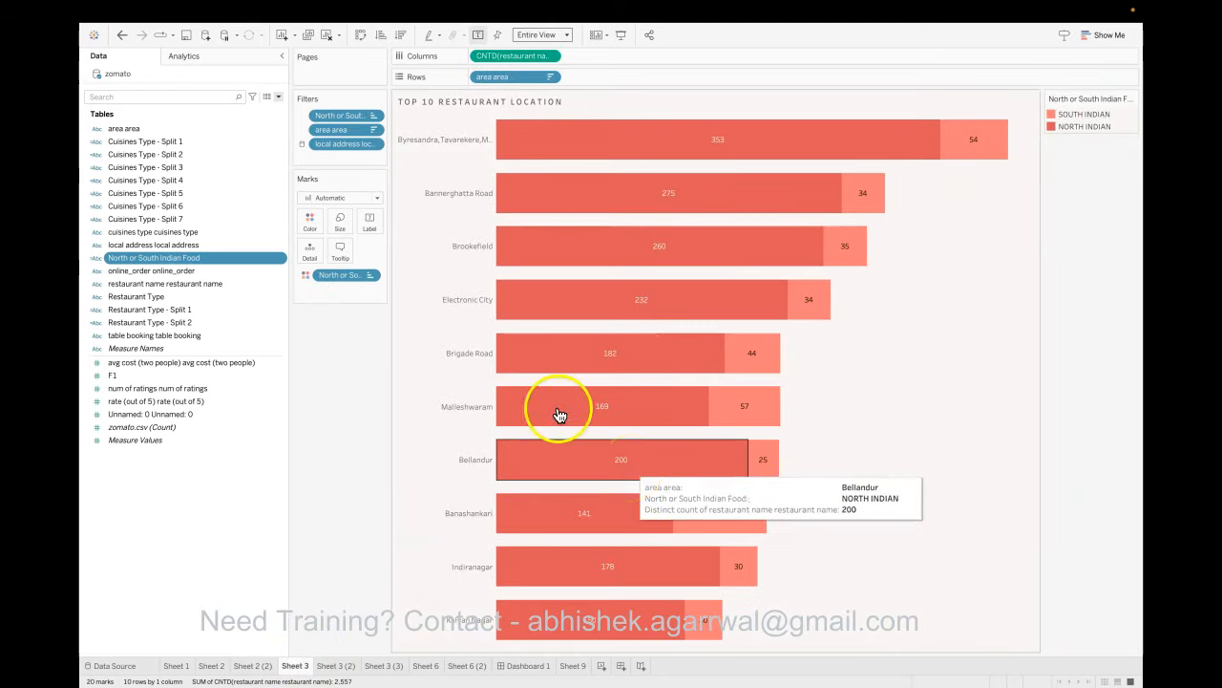
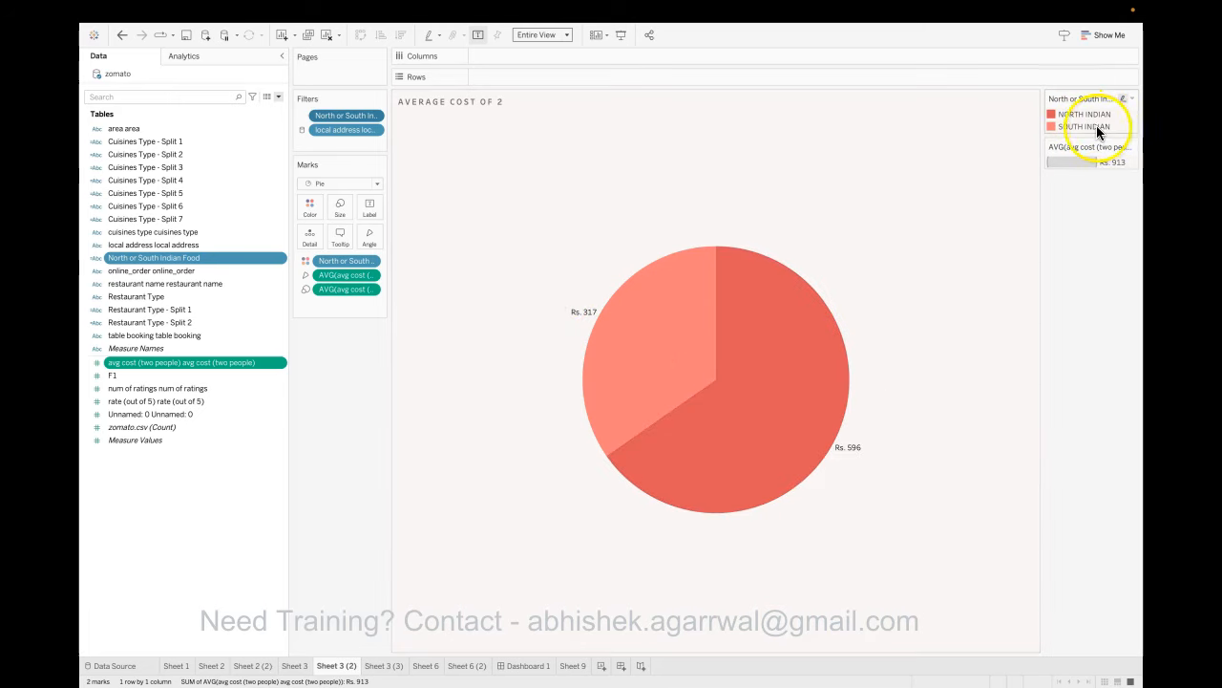
- Examine the average cost pie chart's pane number format, including its custom prefix, and compare it with the North Indian slice label
mouse_move(582, 323)
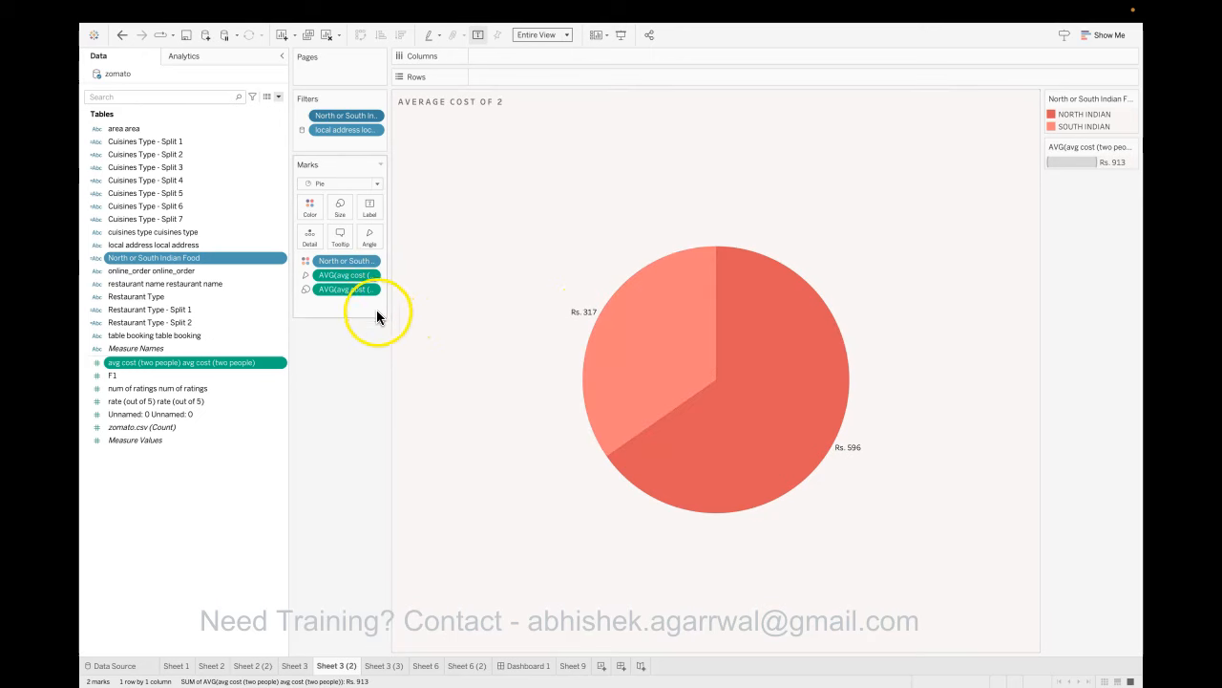
click(372, 274)
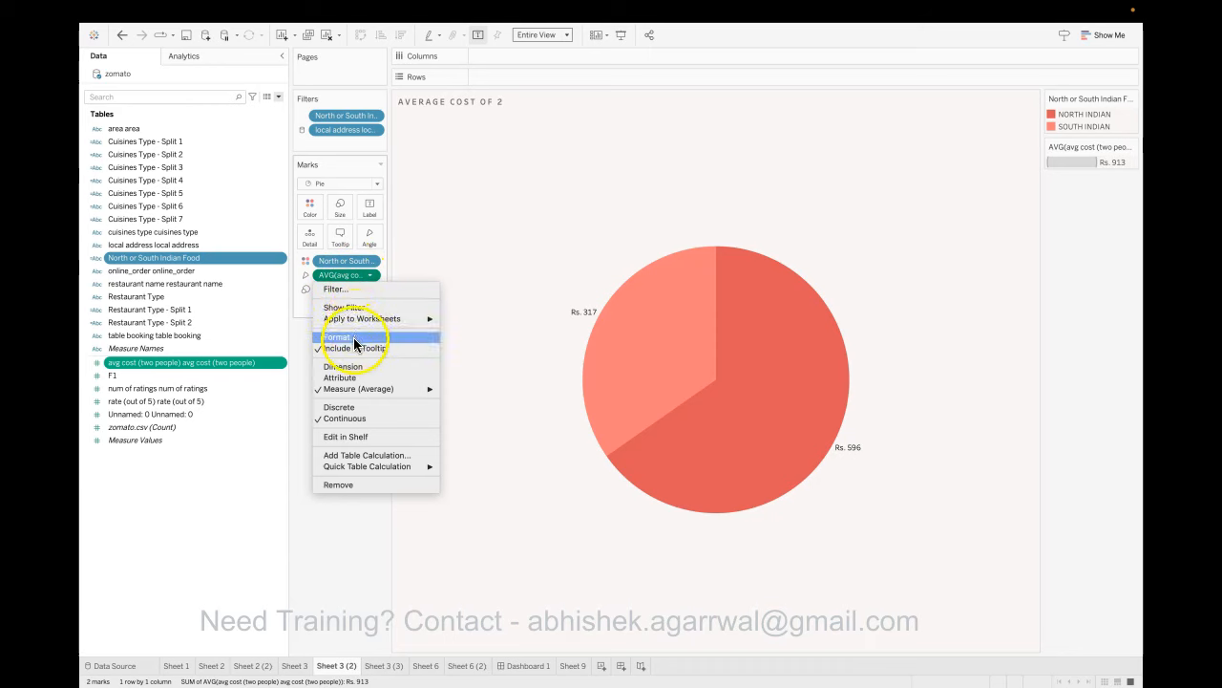
click(298, 315)
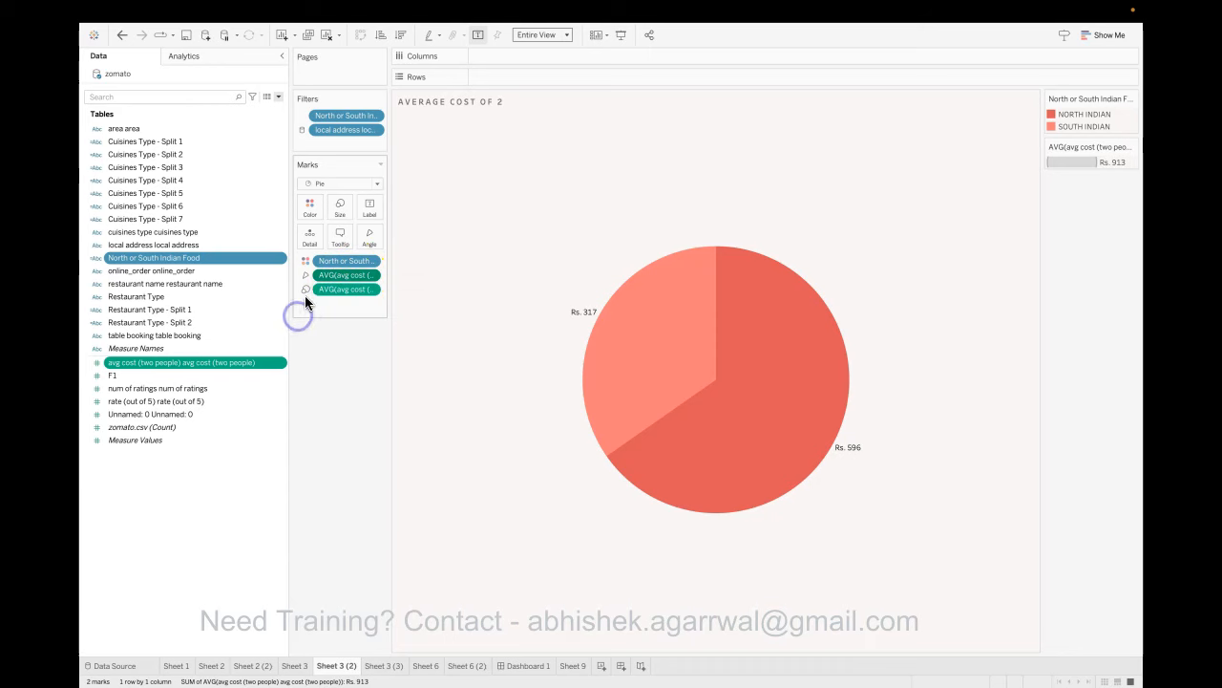
click(369, 292)
click(359, 349)
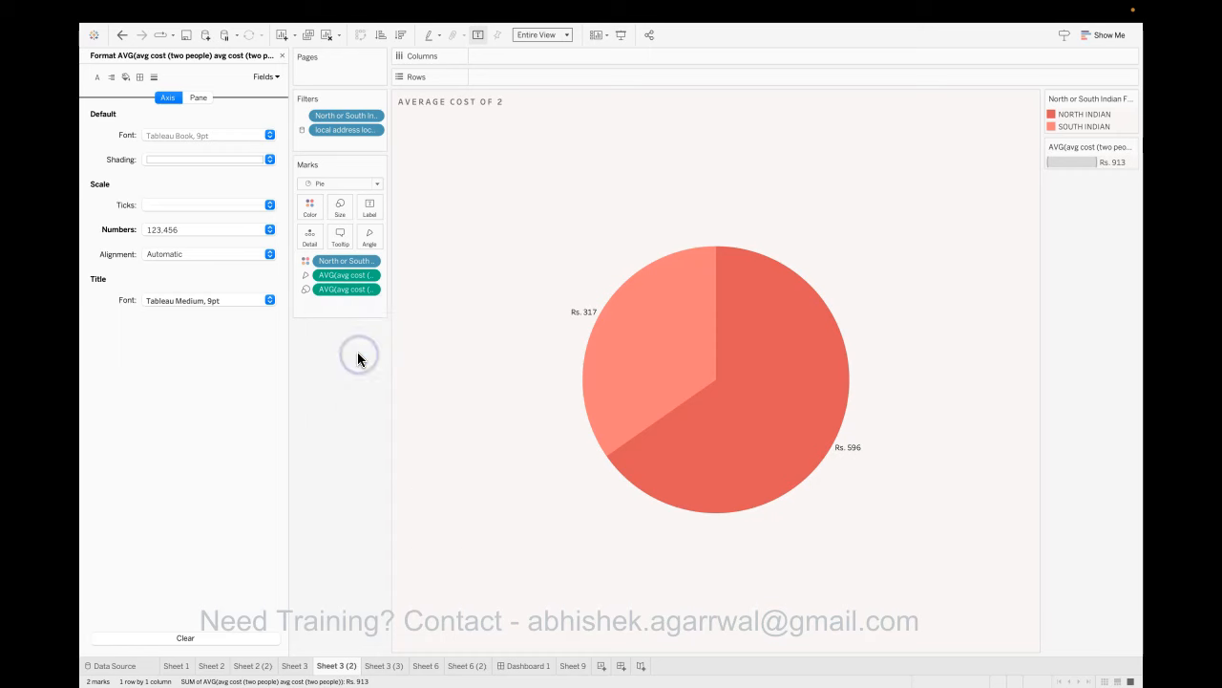
click(203, 98)
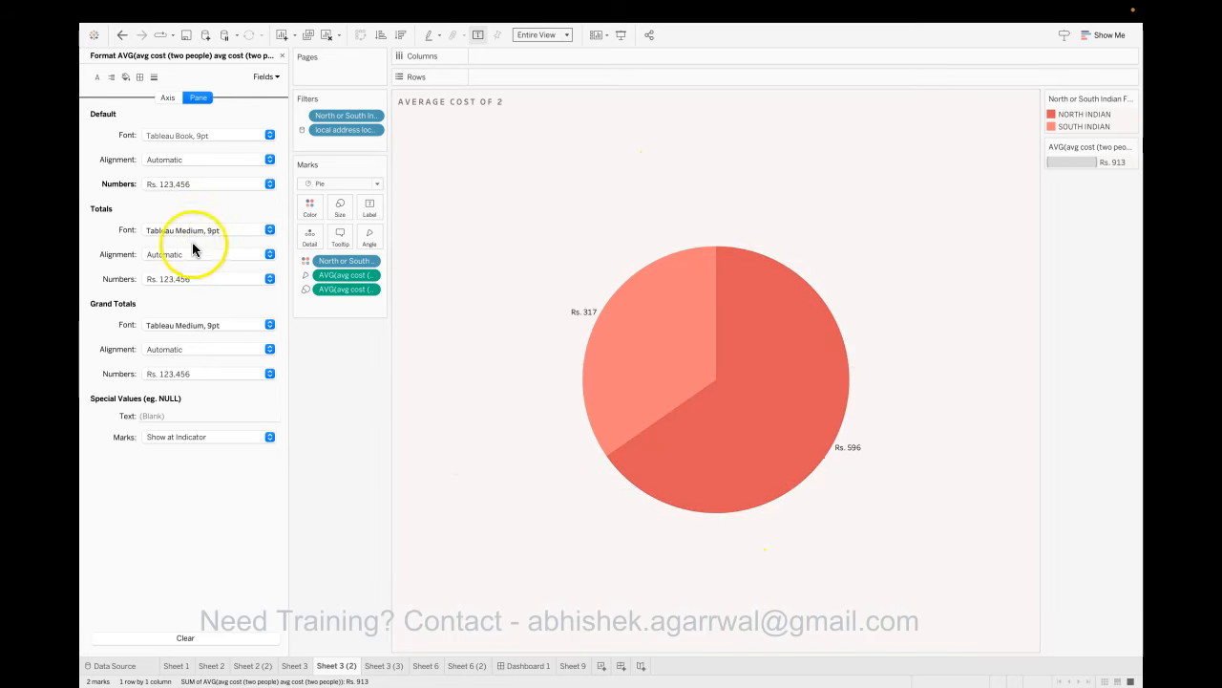
click(176, 185)
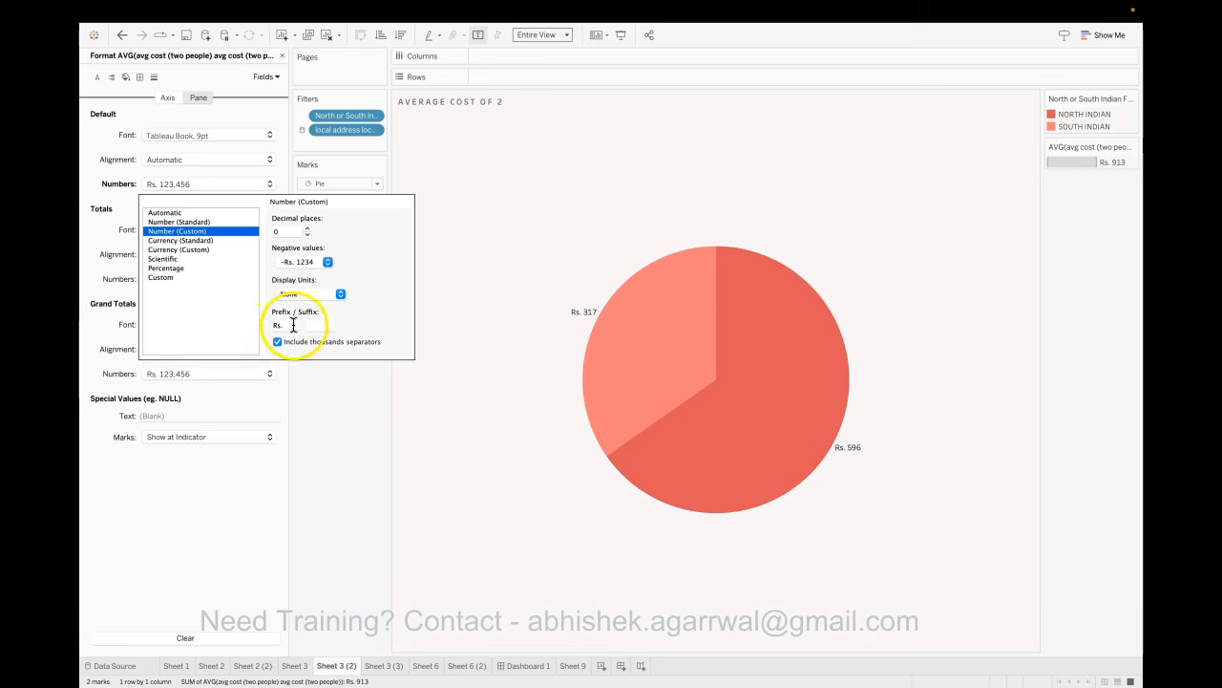
mouse_move(852, 454)
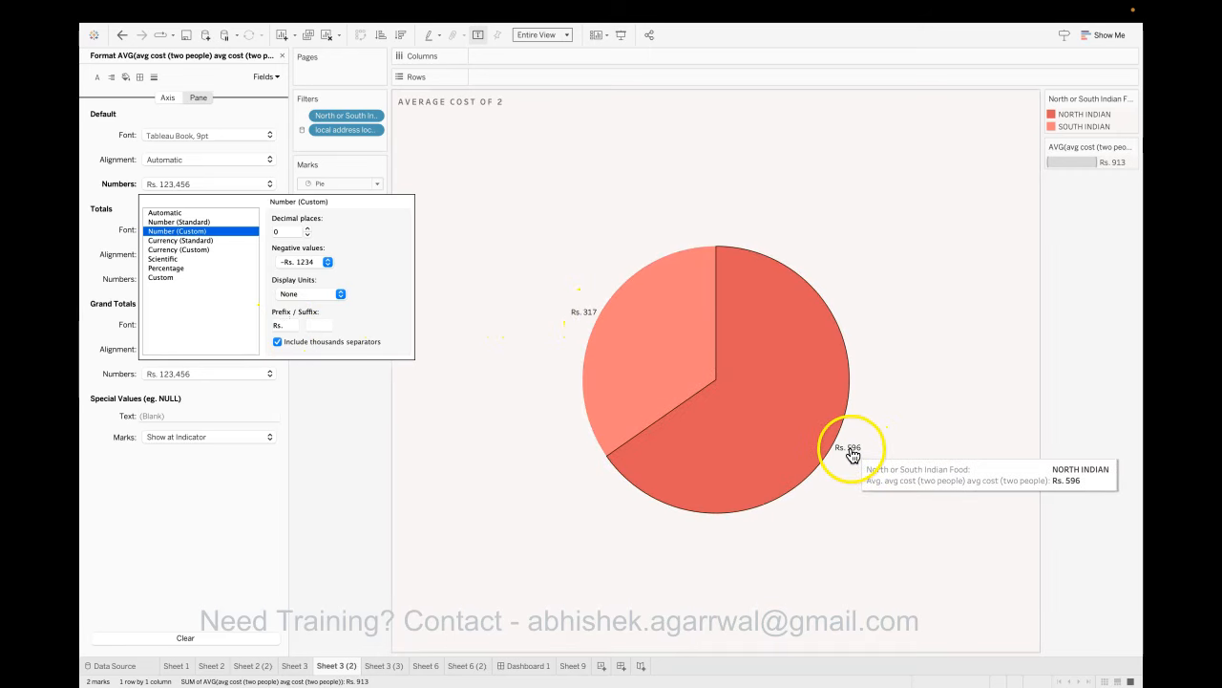
click(346, 423)
click(281, 55)
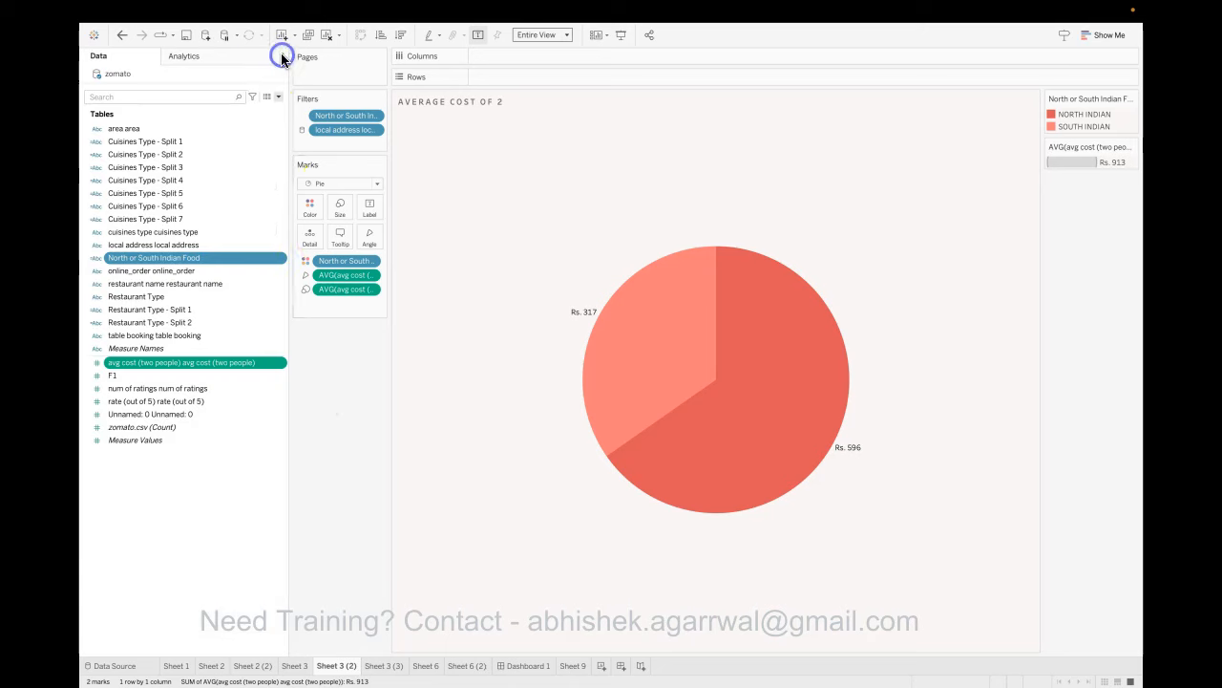
- Recheck the prefix setting in the custom number format of the pie's average cost angle field
click(372, 275)
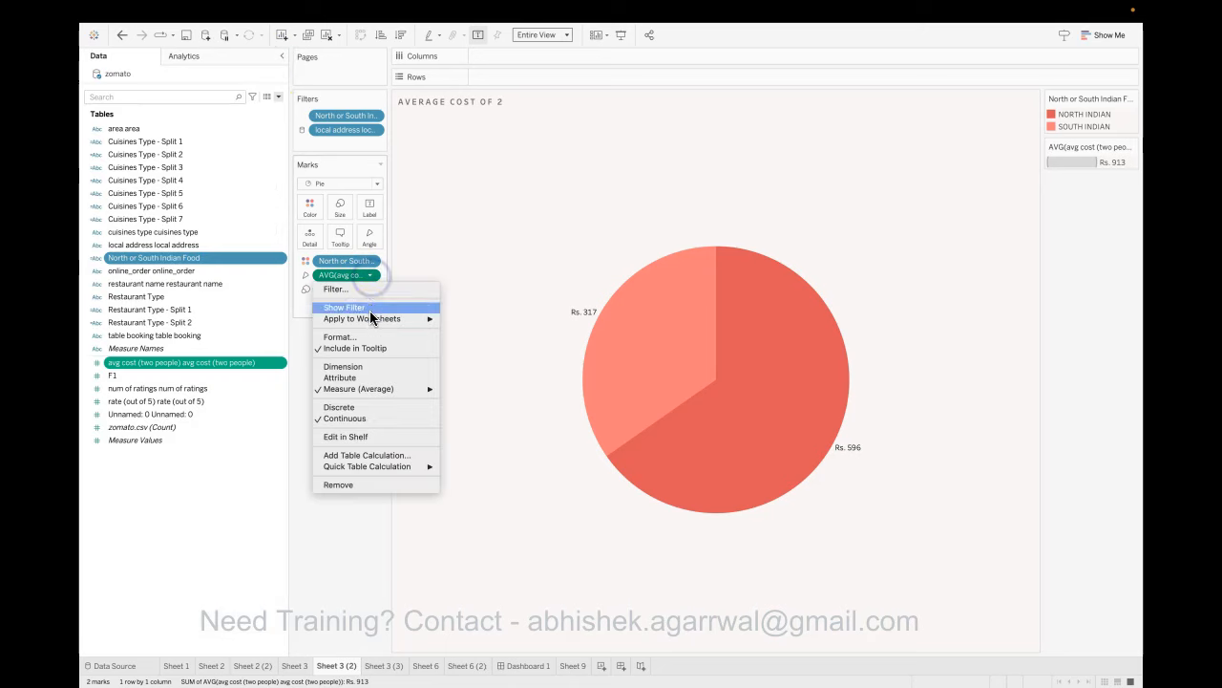
click(369, 337)
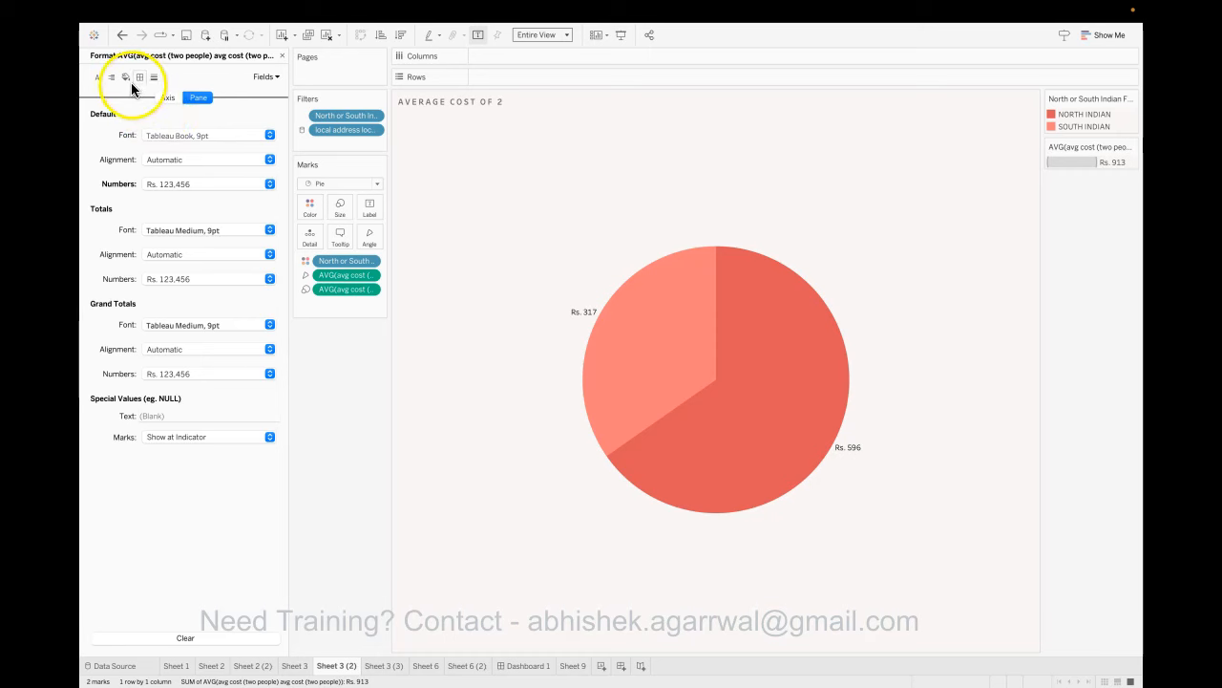
click(190, 183)
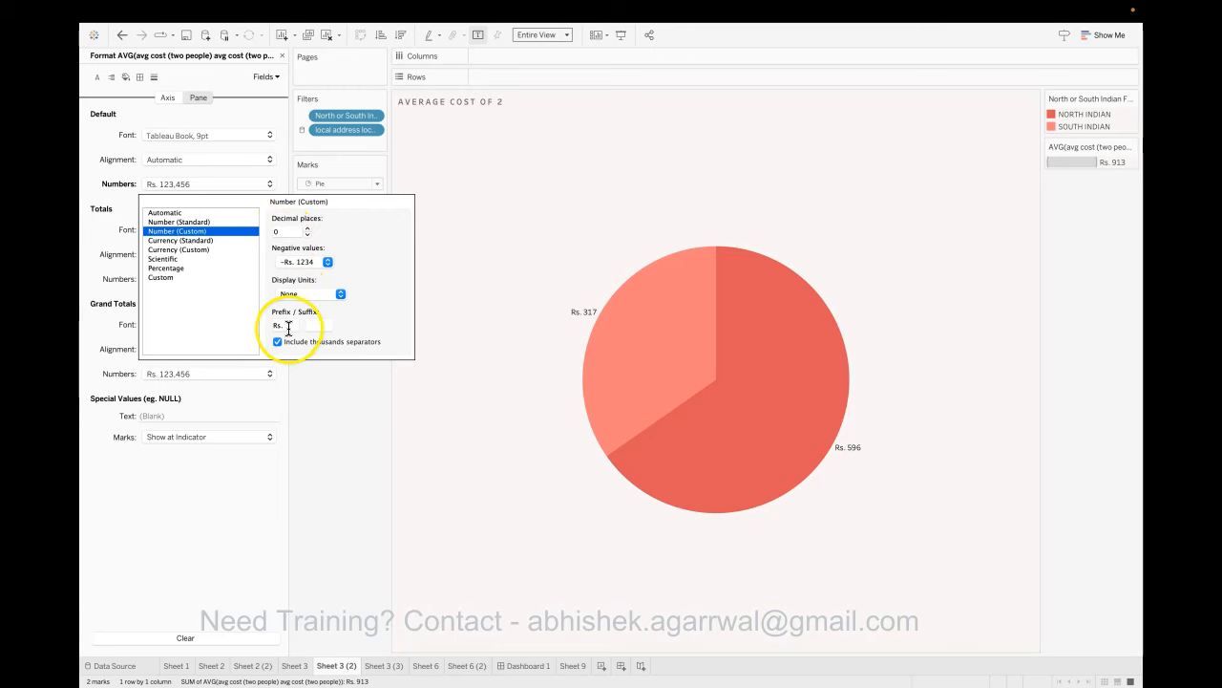
click(324, 442)
click(282, 56)
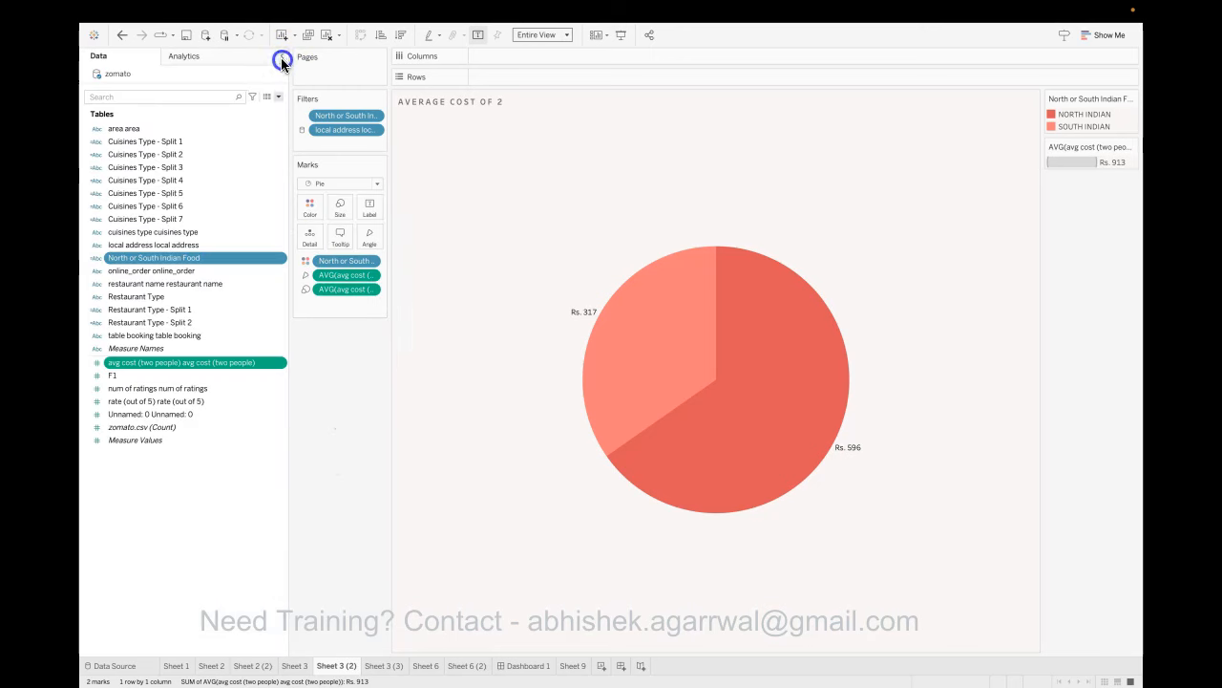
- In Sheet 3 (3), set the North or South Indian Food filter to a list selection that excludes only Null
click(384, 665)
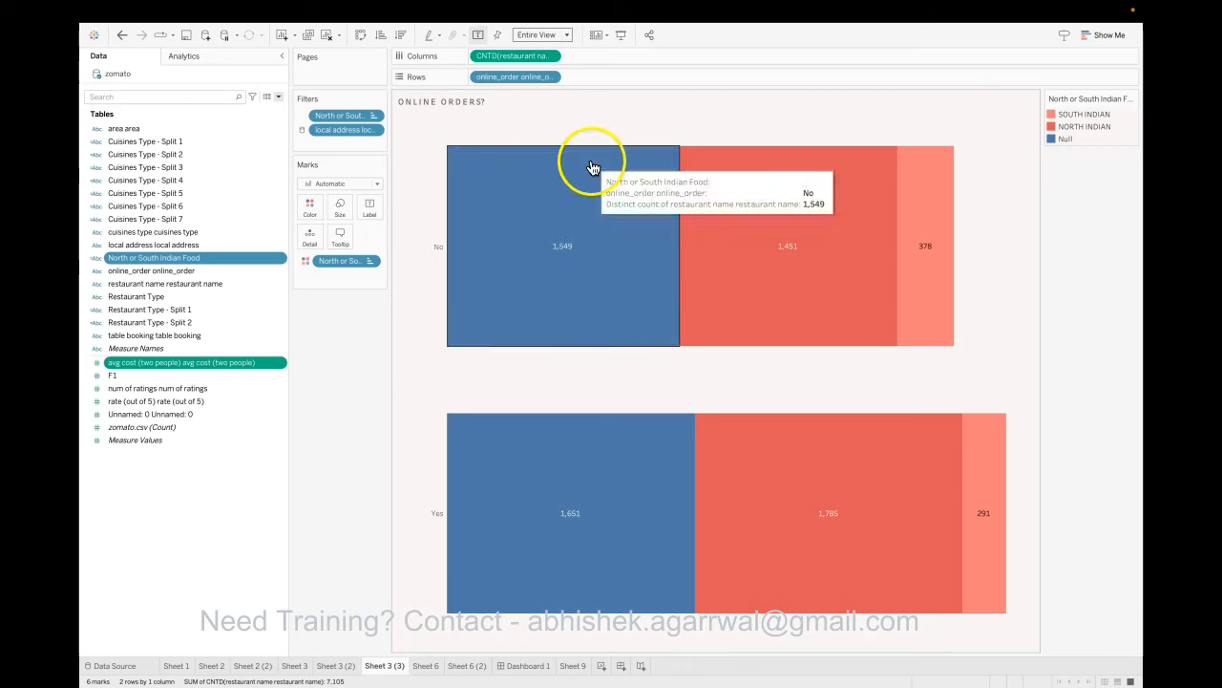
click(373, 130)
click(375, 131)
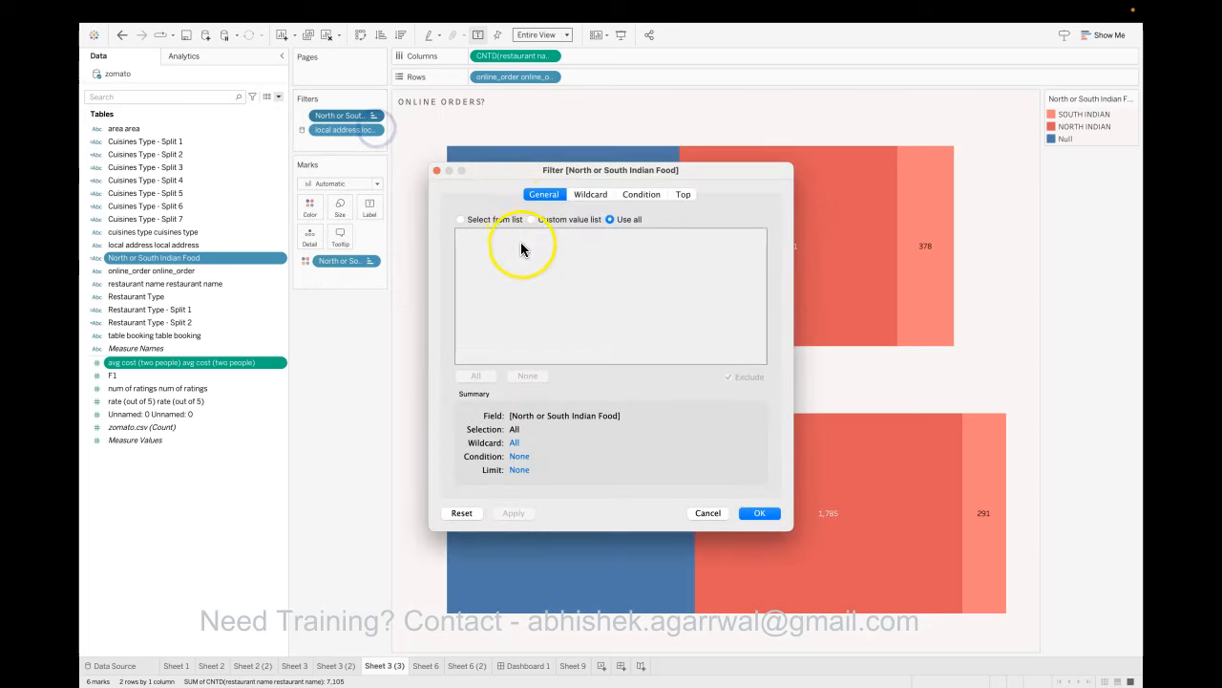
click(460, 219)
click(464, 259)
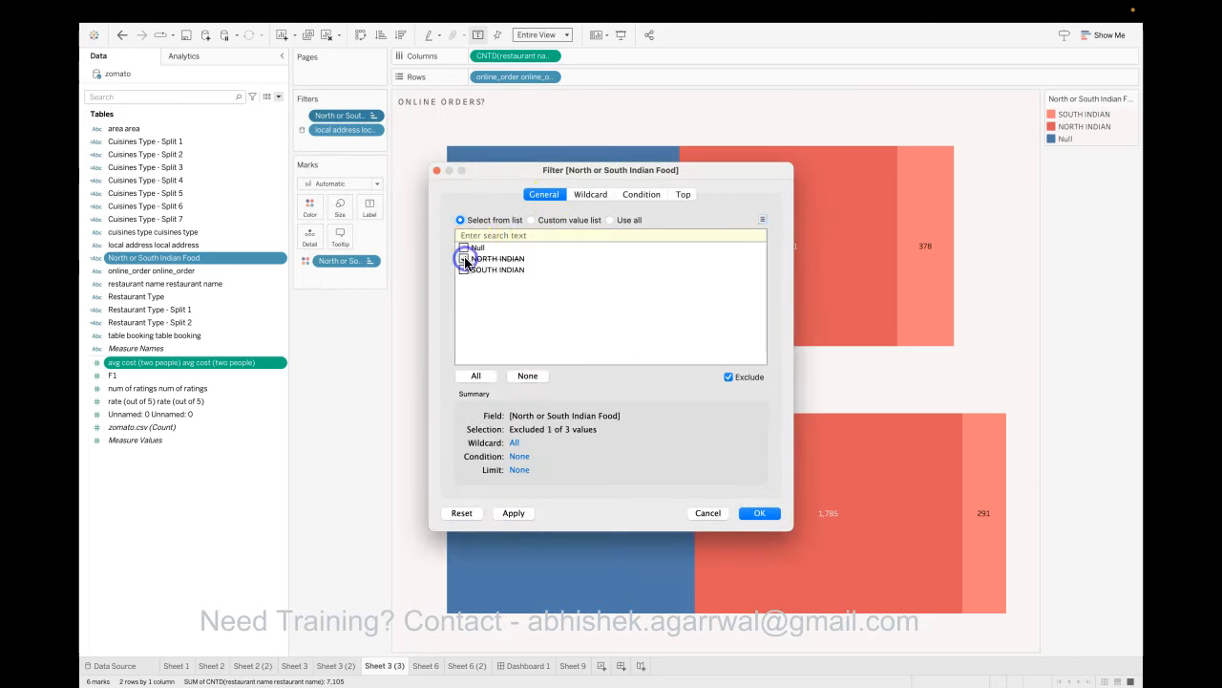
click(467, 270)
click(464, 258)
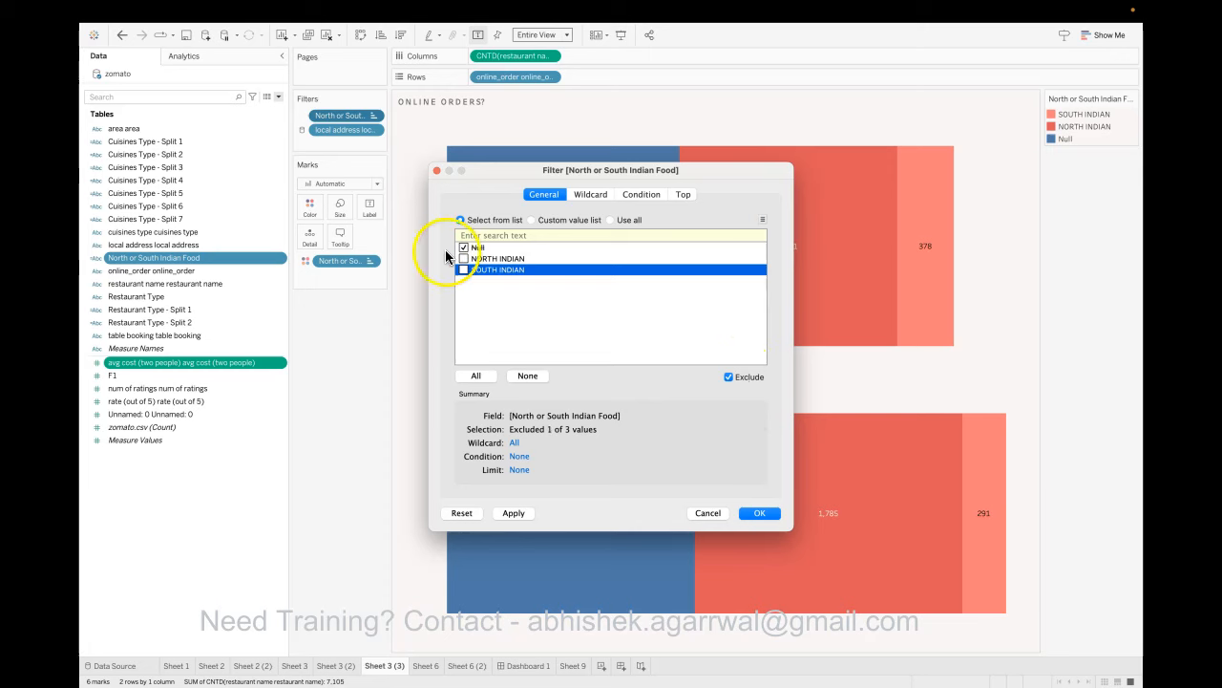
click(759, 512)
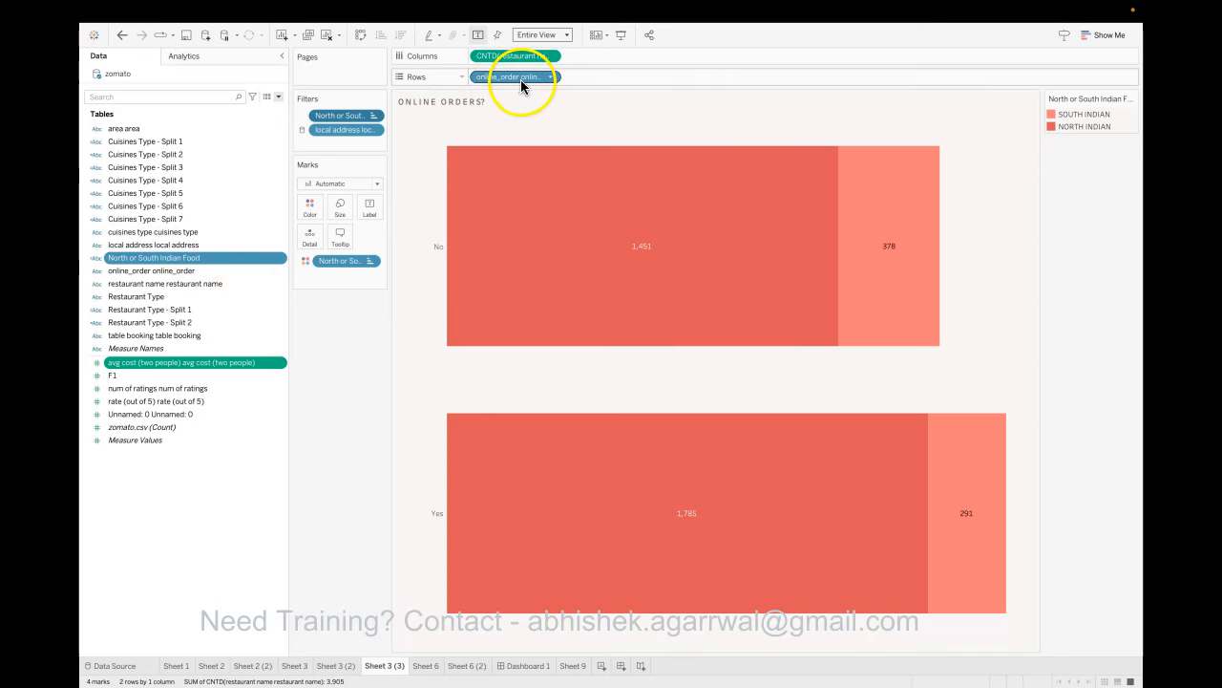
- Examine how the Online Orders chart uses the online_order field and the restaurant name measure's aggregation, and inspect its bars
click(175, 270)
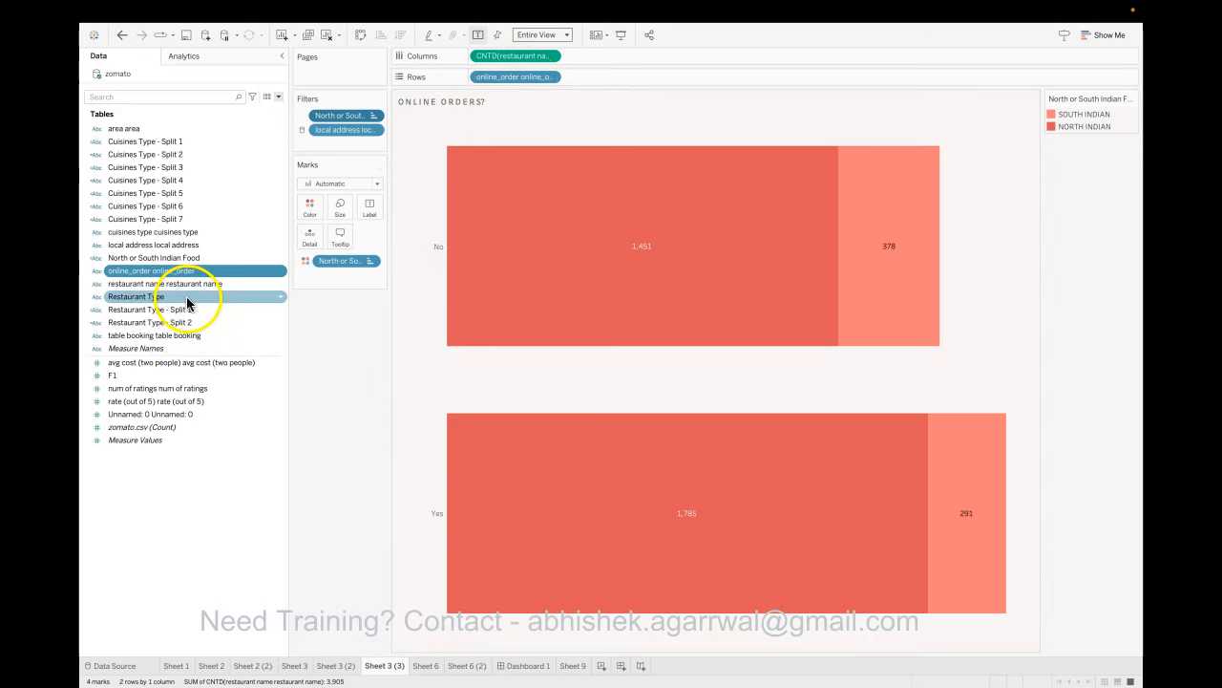
click(550, 57)
mouse_move(565, 181)
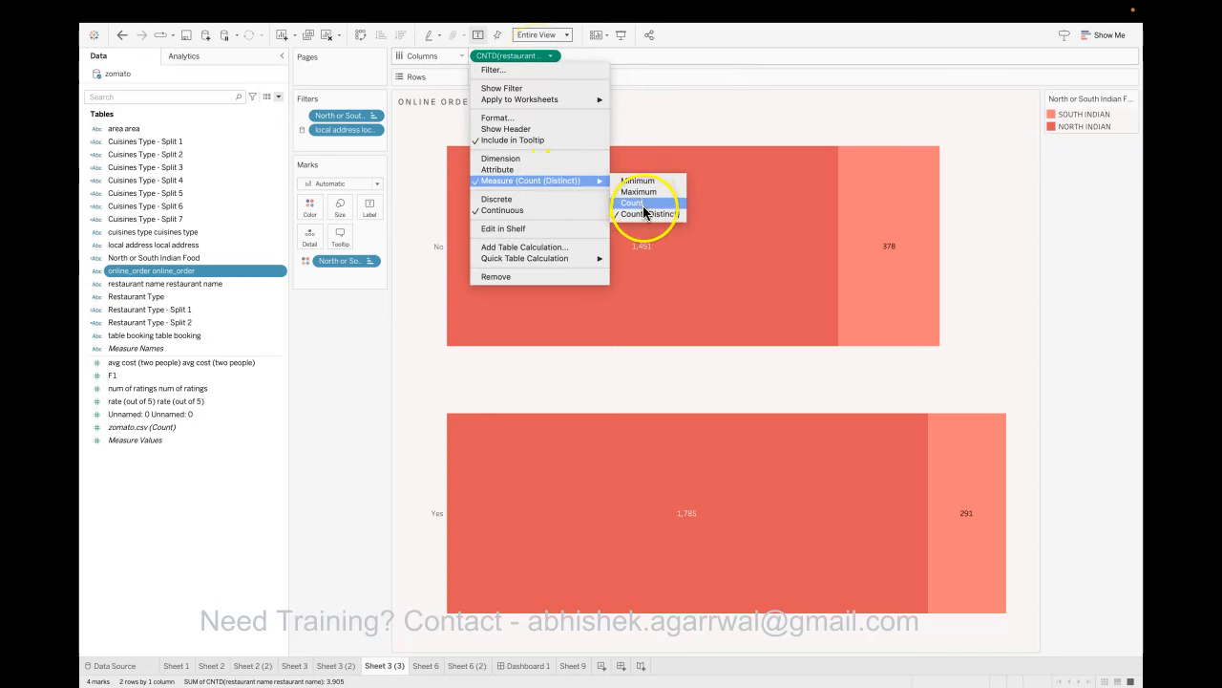
click(363, 396)
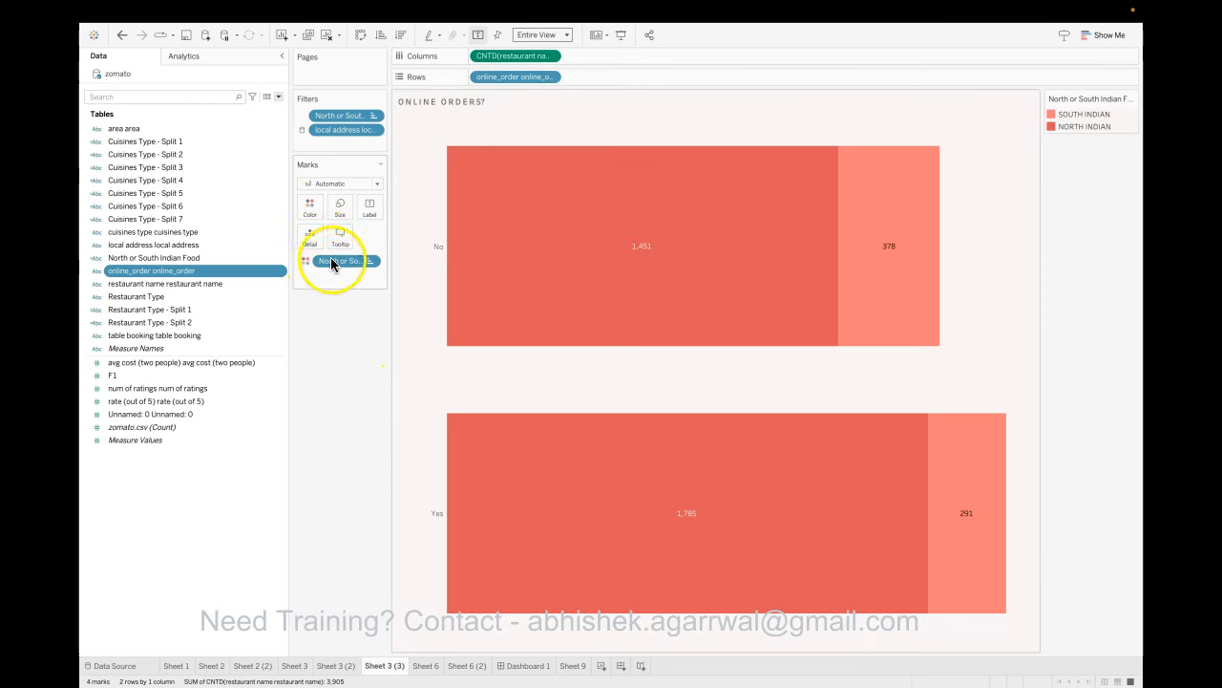
mouse_move(630, 258)
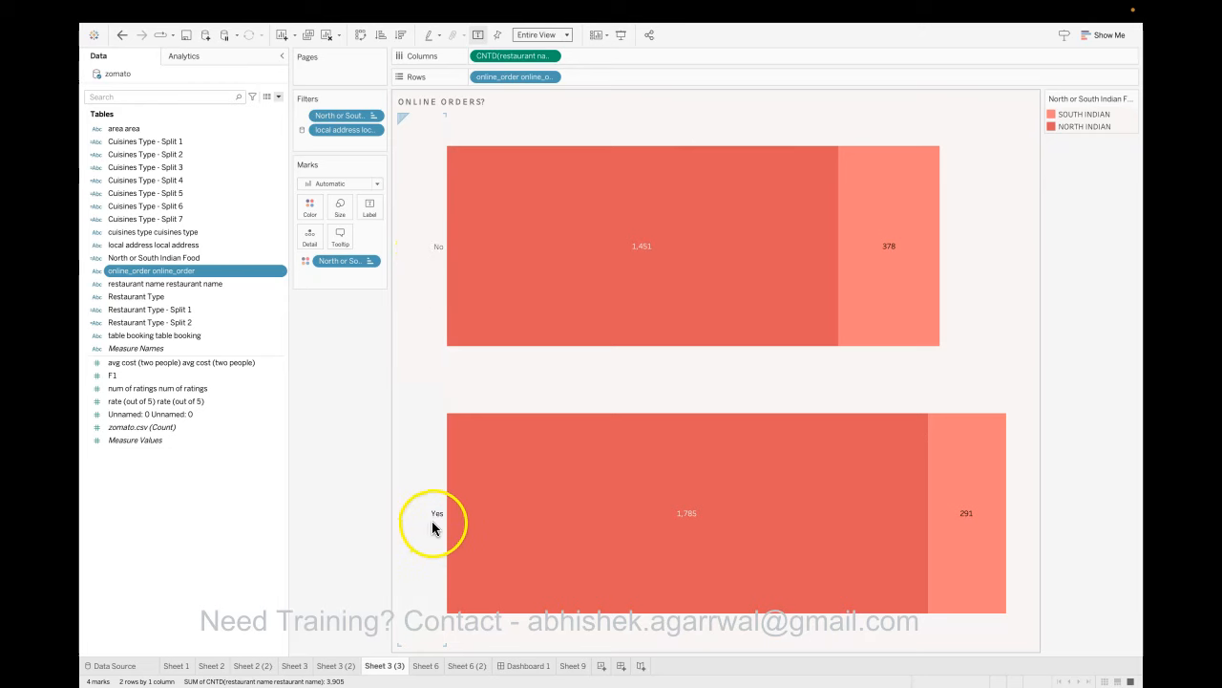
mouse_move(973, 562)
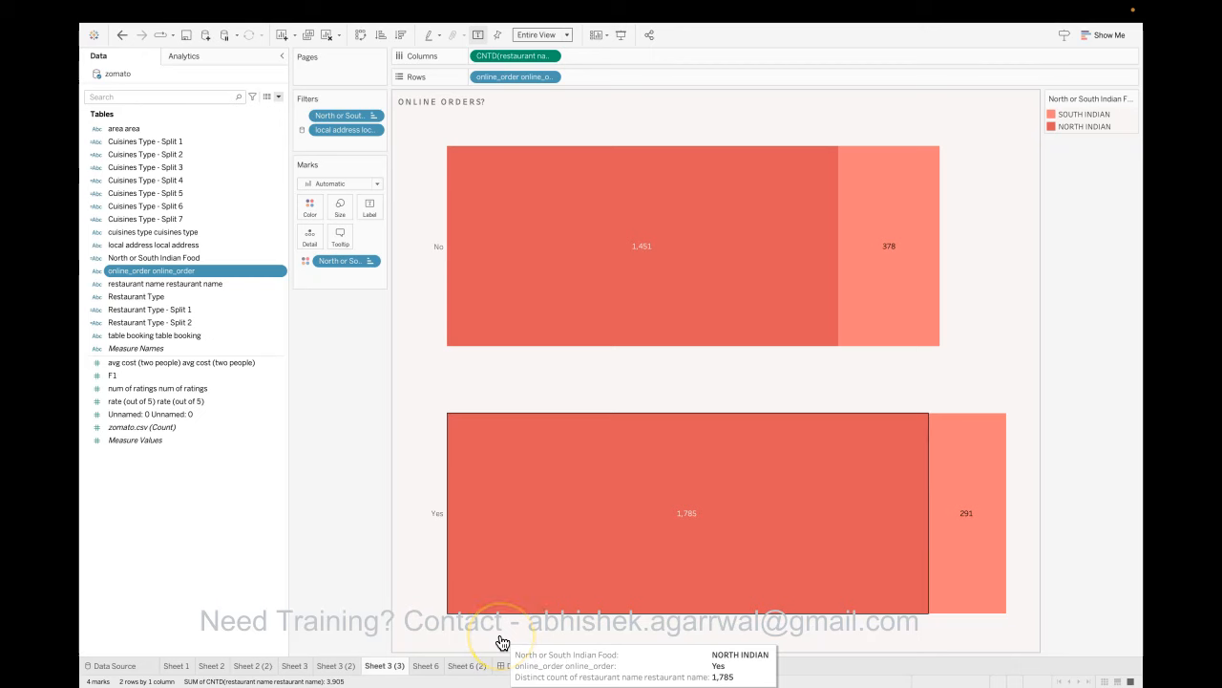
- Open Sheet 6 with the top 10 restaurants by ratings, and select the restaurant name field
click(424, 665)
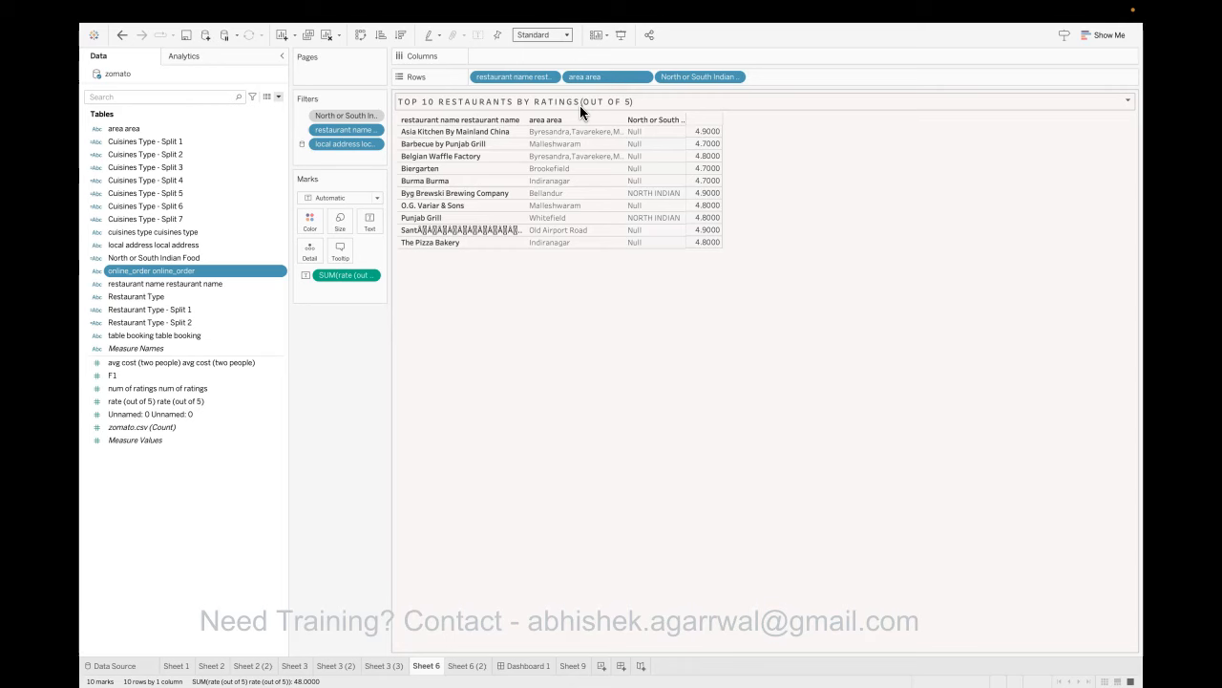
click(230, 285)
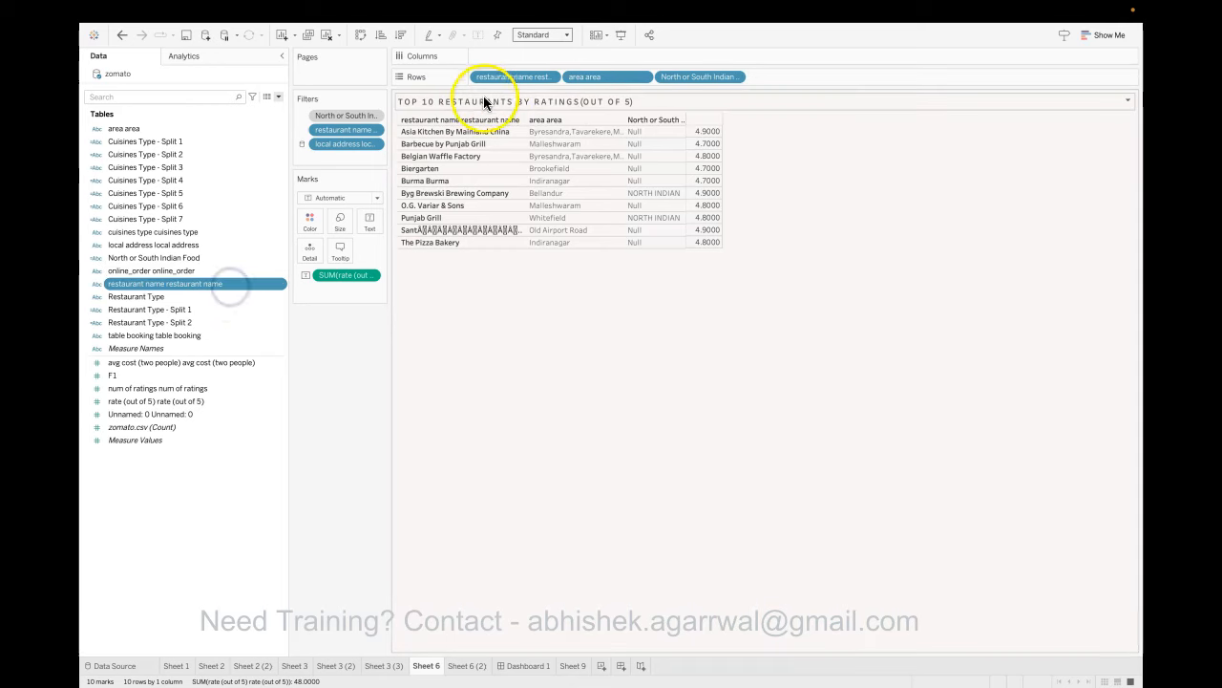
- In Sheet 6, set the North or South Indian Food filter to a list selection of NORTH INDIAN and SOUTH INDIAN, excluding Null
click(232, 128)
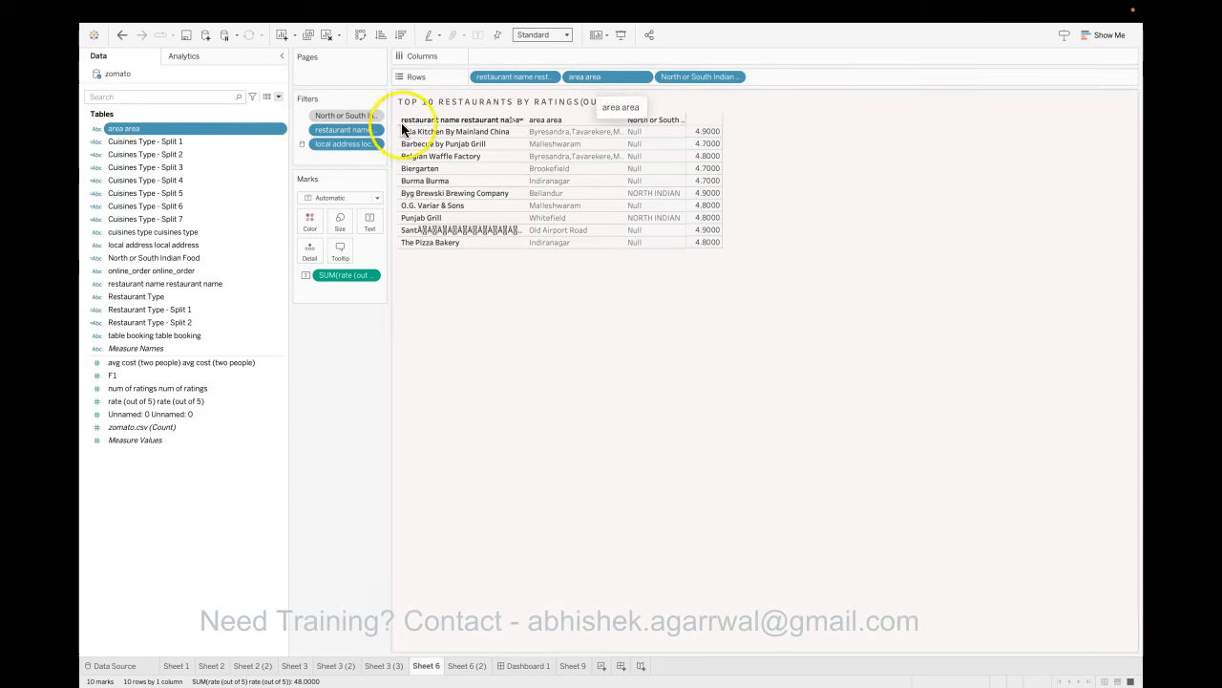
click(240, 257)
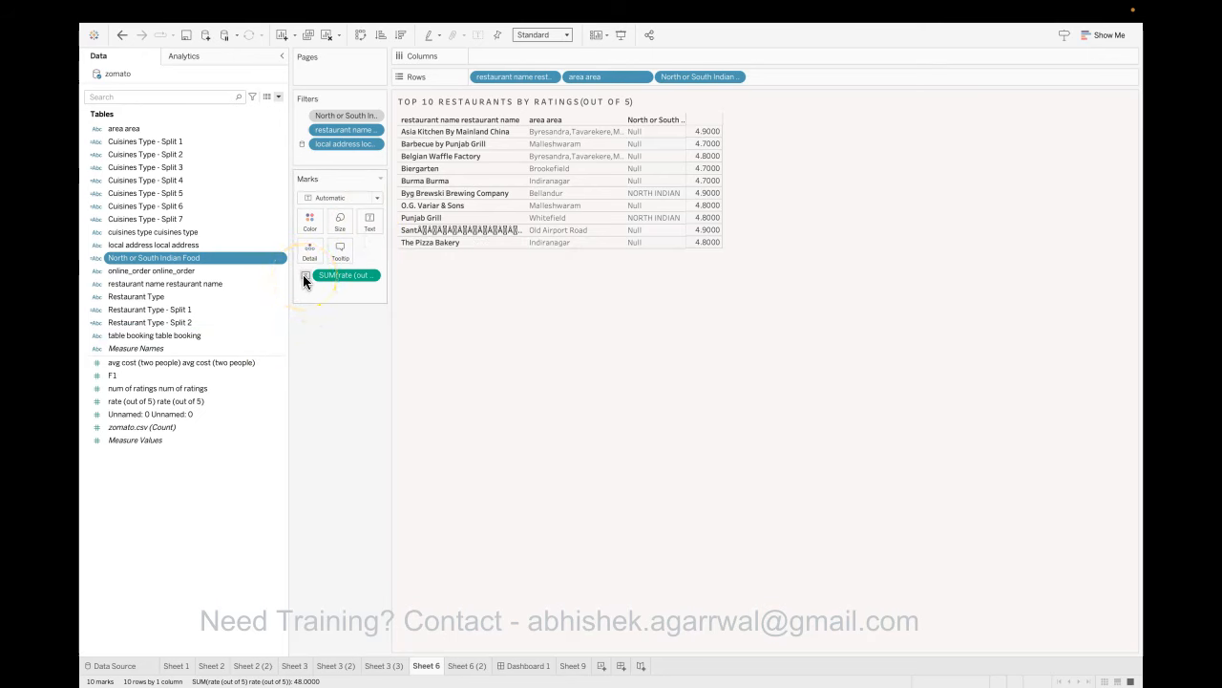
click(374, 116)
click(373, 128)
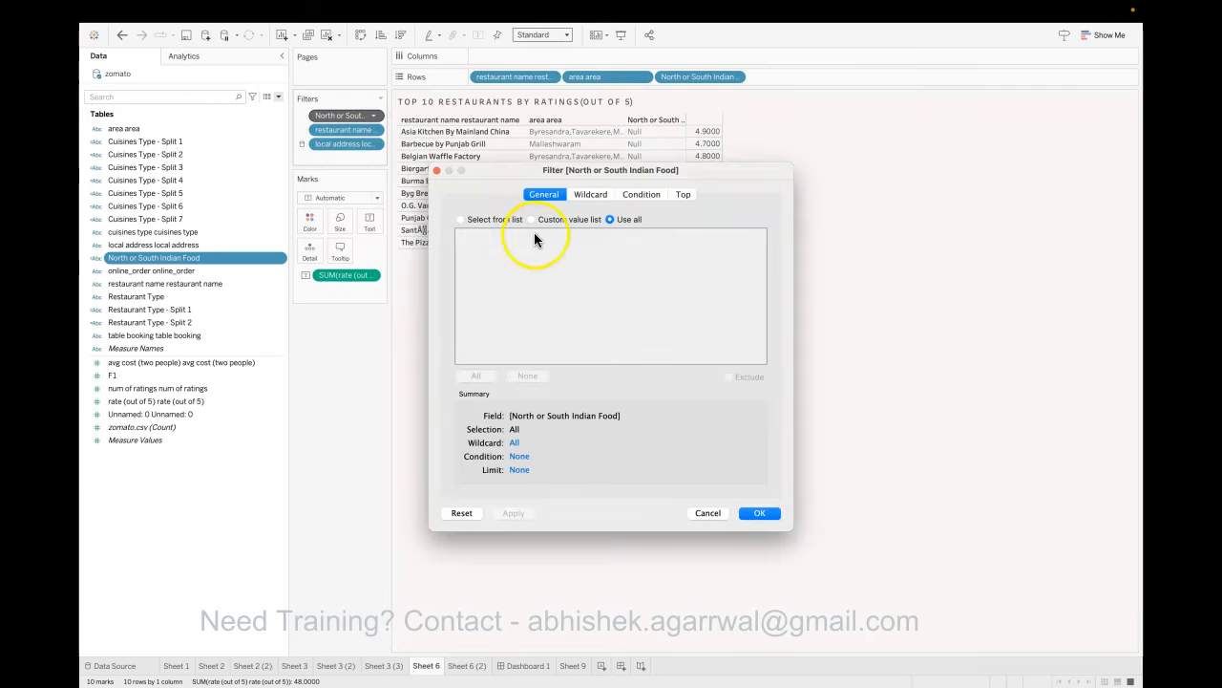
click(461, 220)
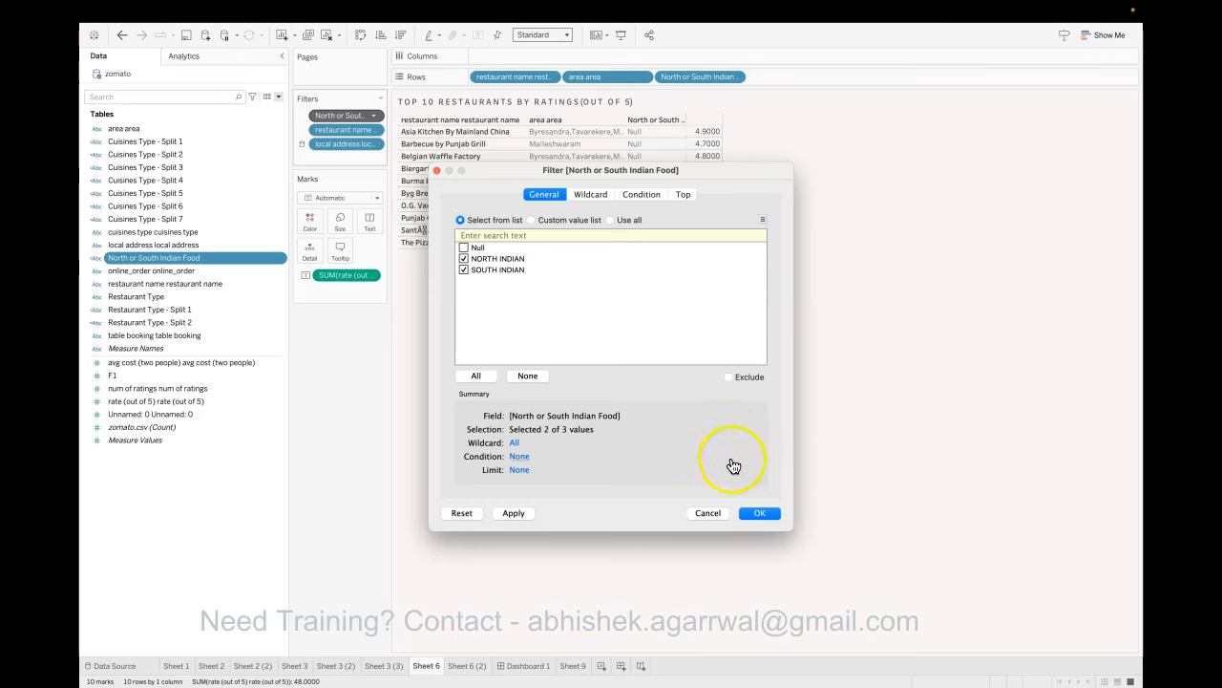
click(750, 513)
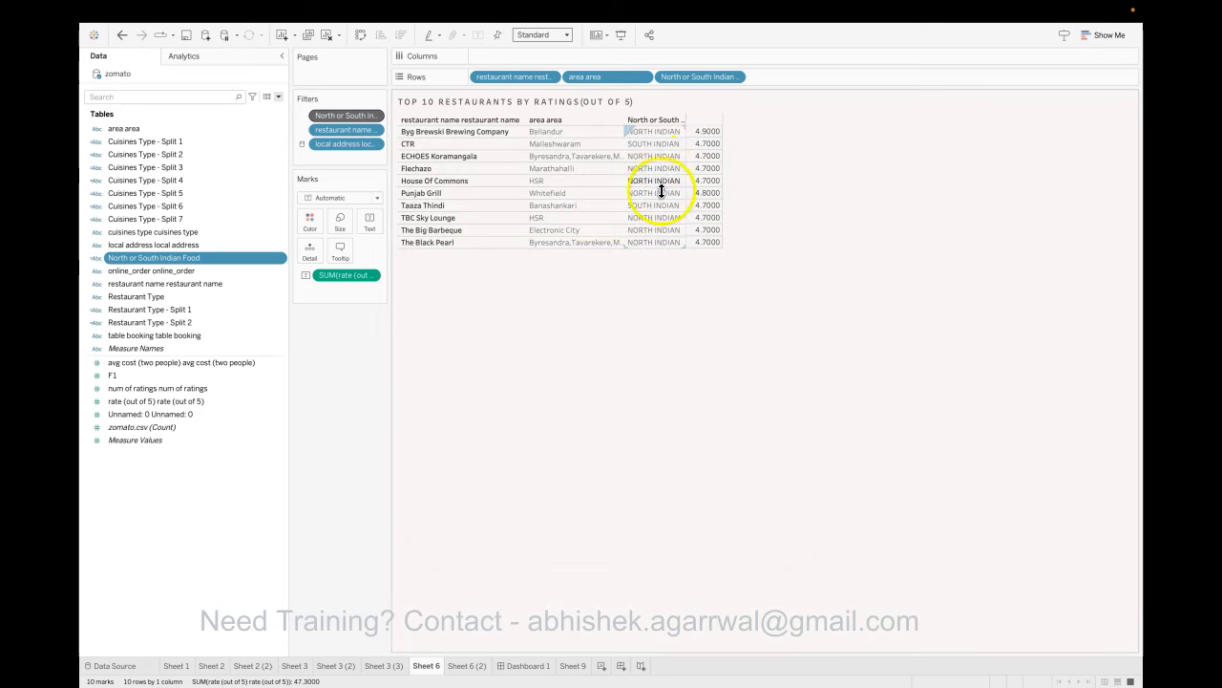
- Check the context setting of Sheet 6's North or South Indian Food filter without changing it
click(354, 428)
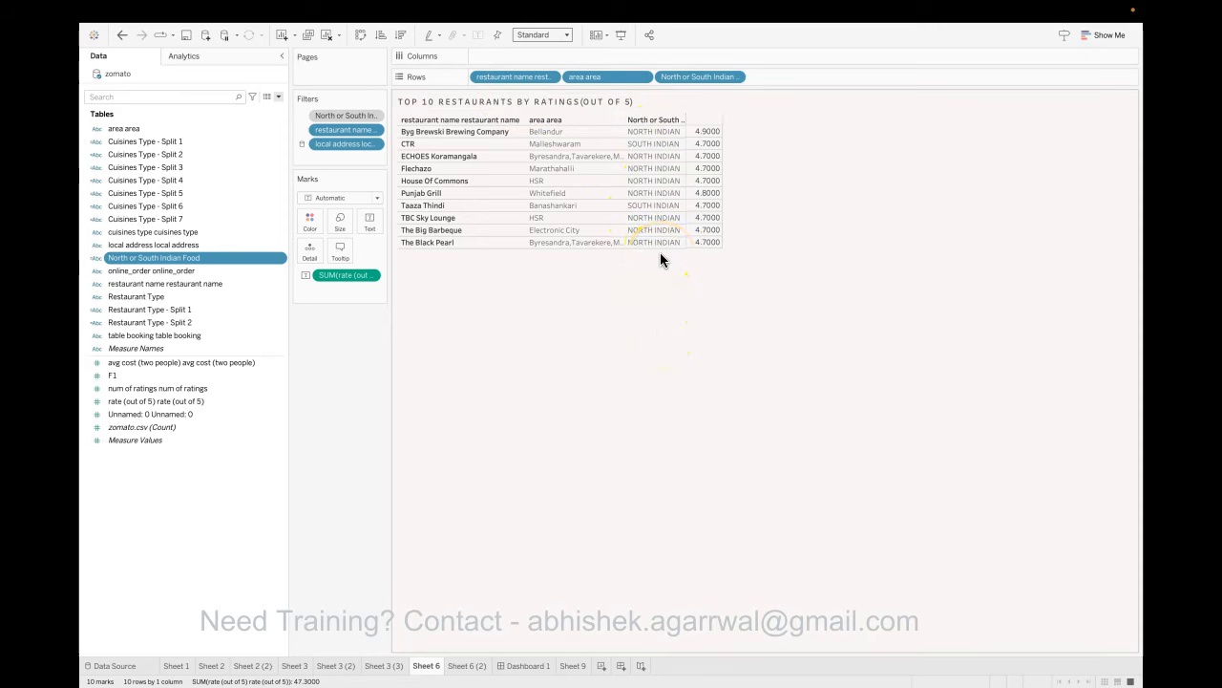
click(375, 116)
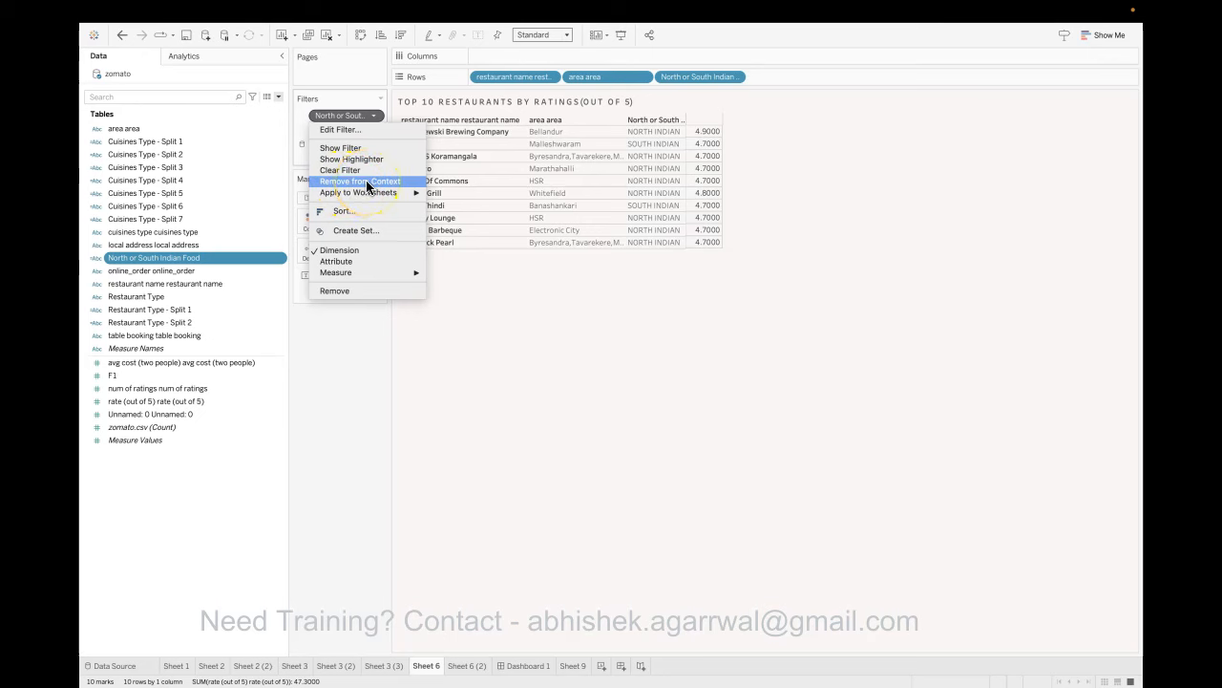
click(349, 343)
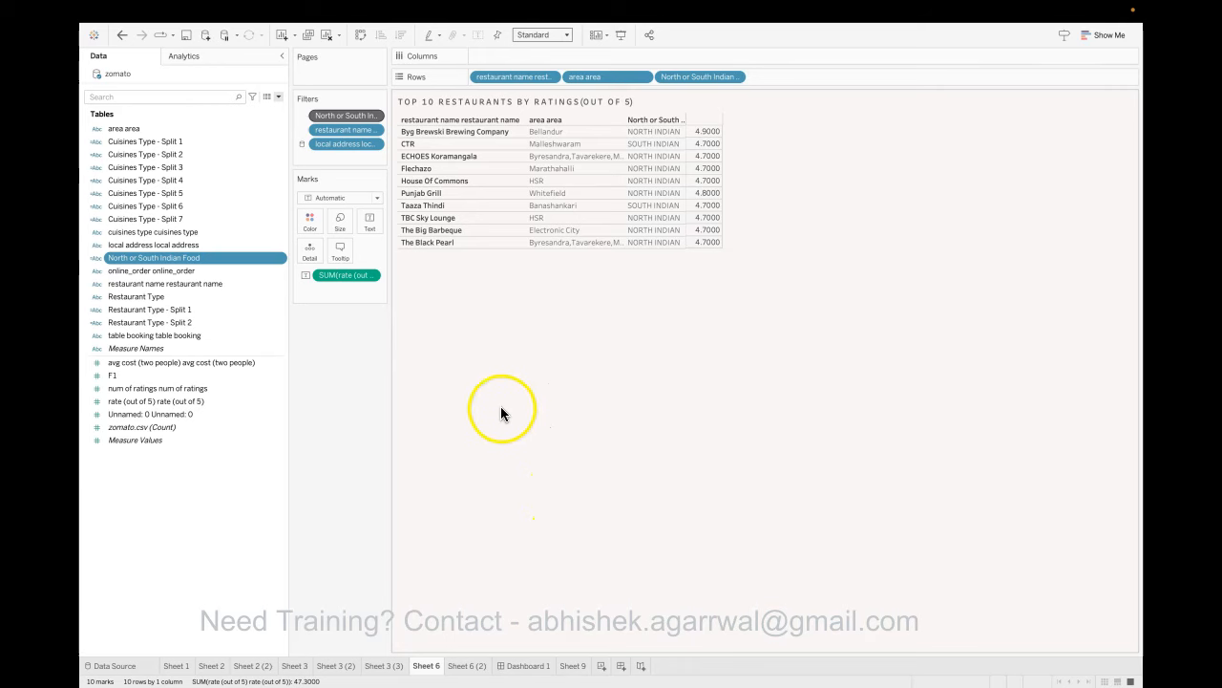
- In Sheet 6 (2), limit the North or South Indian Food filter to NORTH INDIAN and SOUTH INDIAN from the list, leaving out Null
click(467, 665)
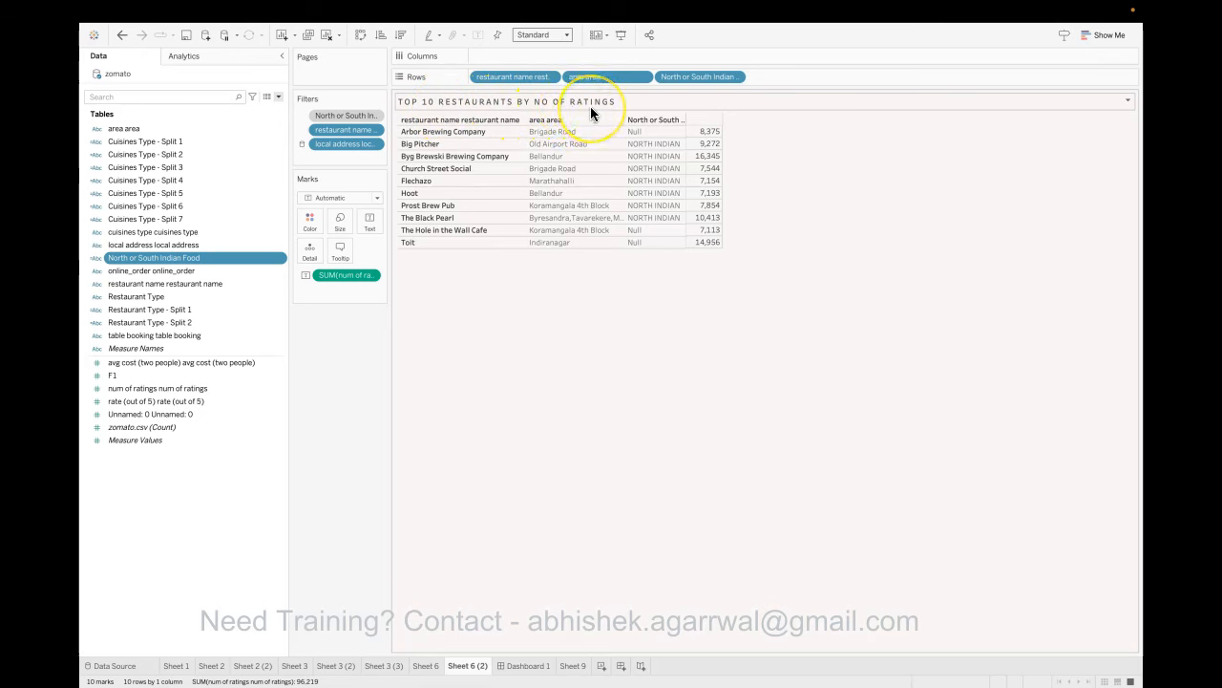
click(374, 116)
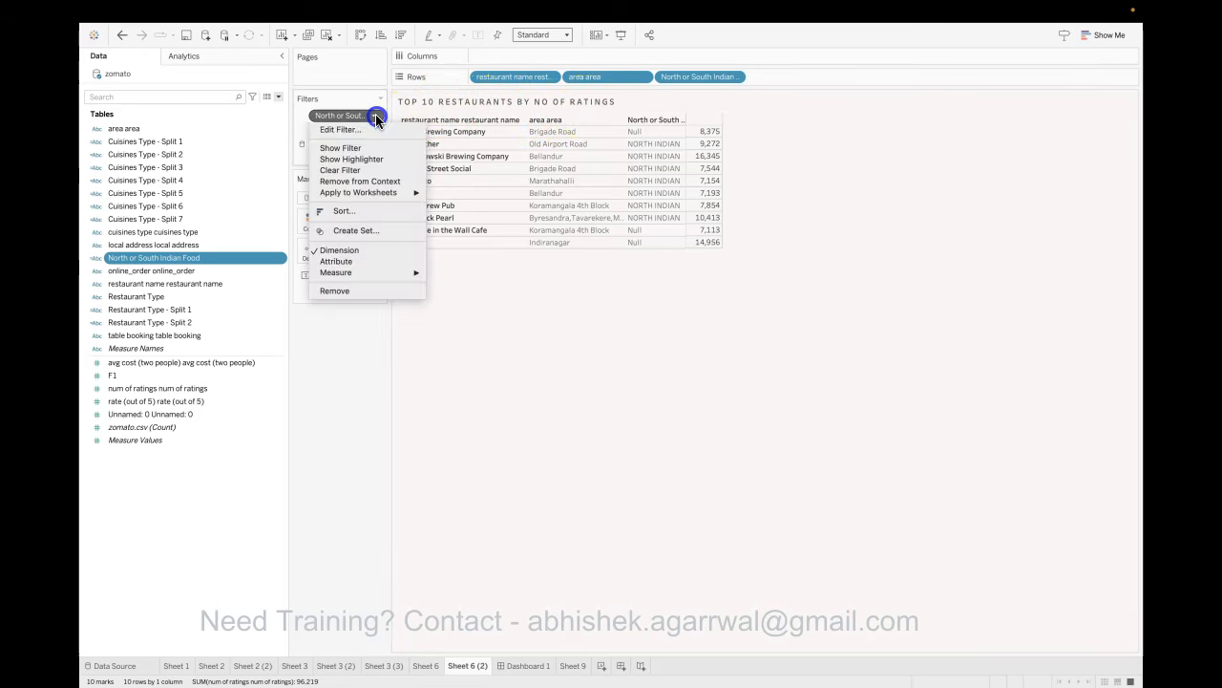
click(374, 130)
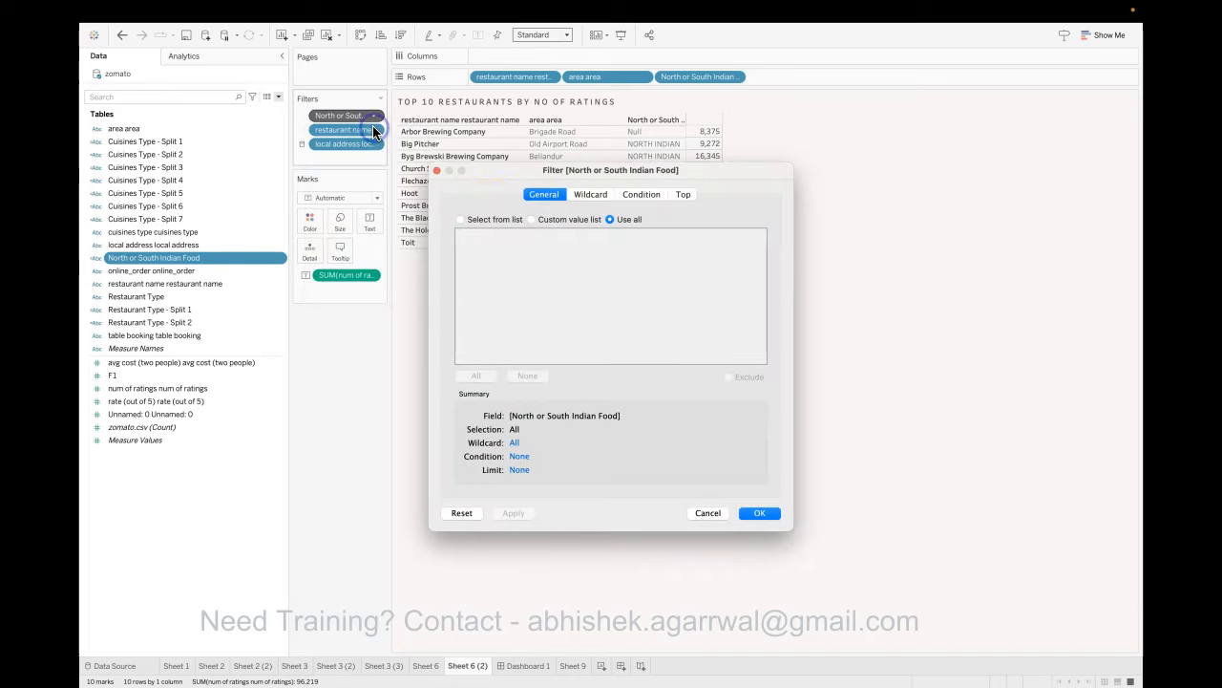
click(487, 221)
click(464, 247)
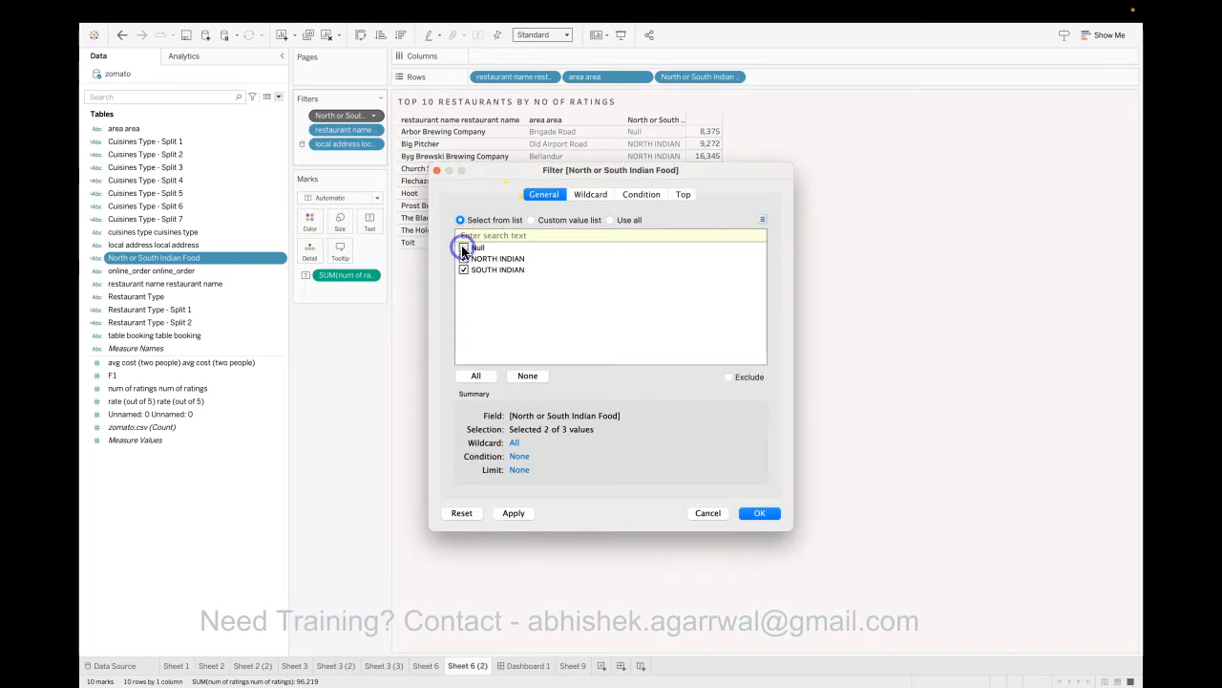
click(755, 517)
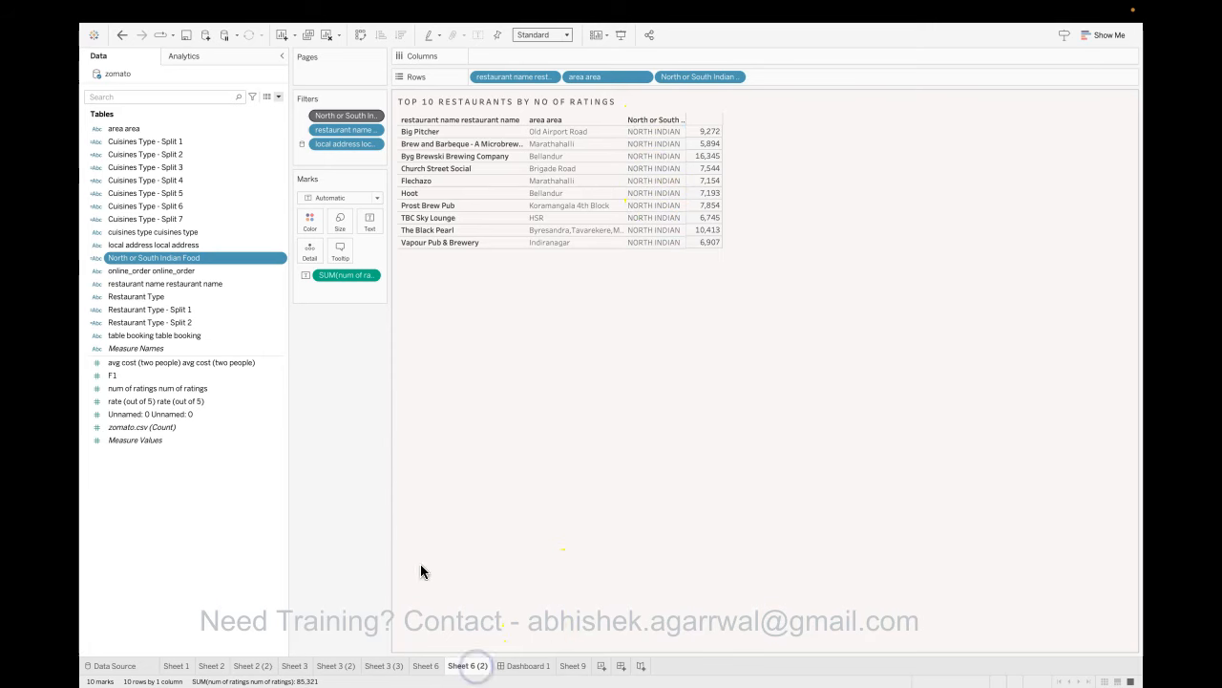
- Open Dashboard 1 and show its size settings, available sheets and layout objects
click(524, 668)
click(1003, 413)
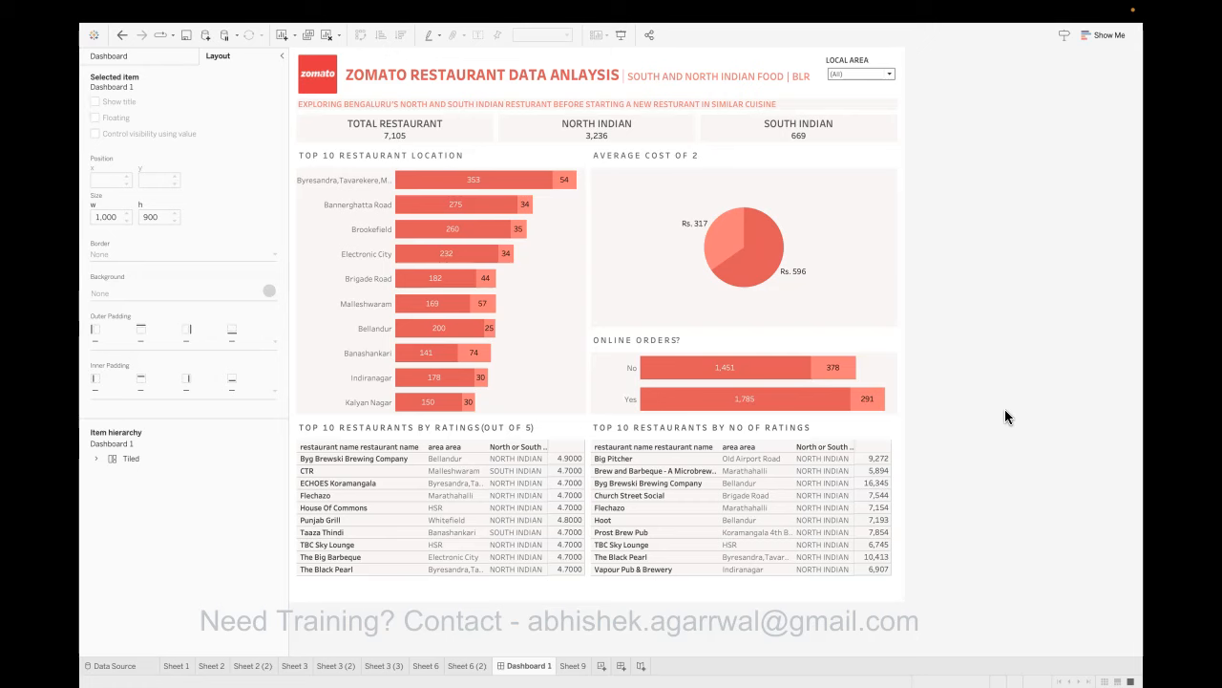
click(166, 59)
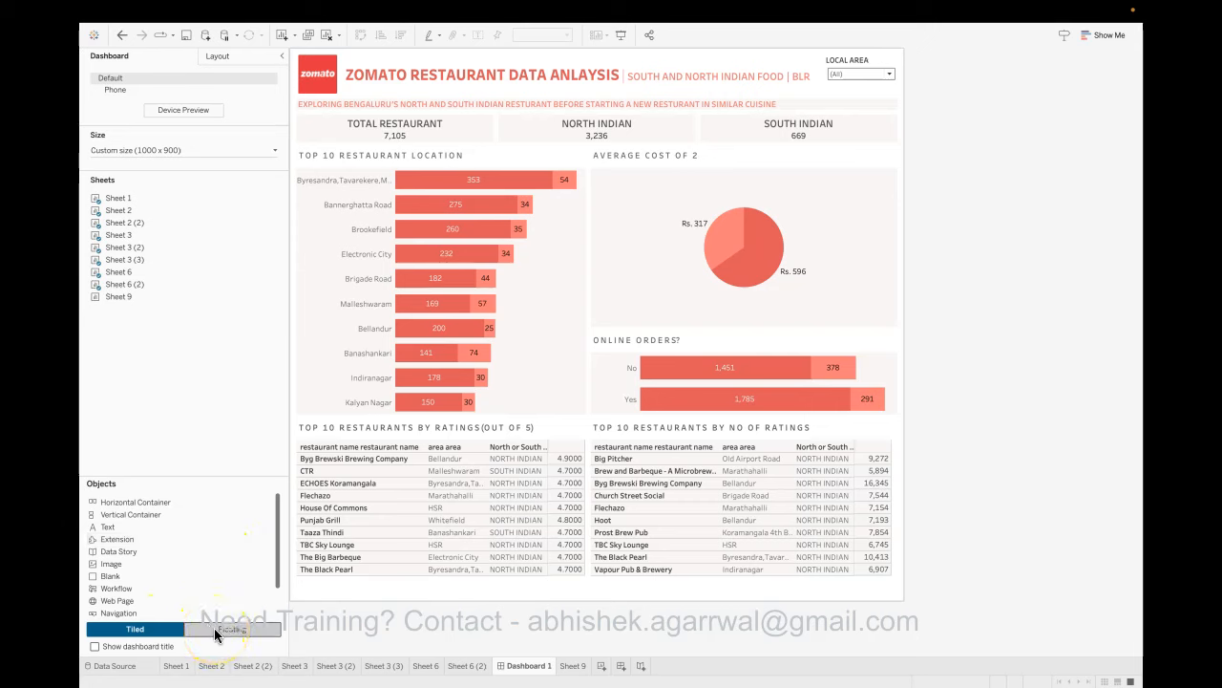
- Inspect the Zomato logo and the font formatting of the dashboard title's two text parts, keeping the text as it is
click(319, 88)
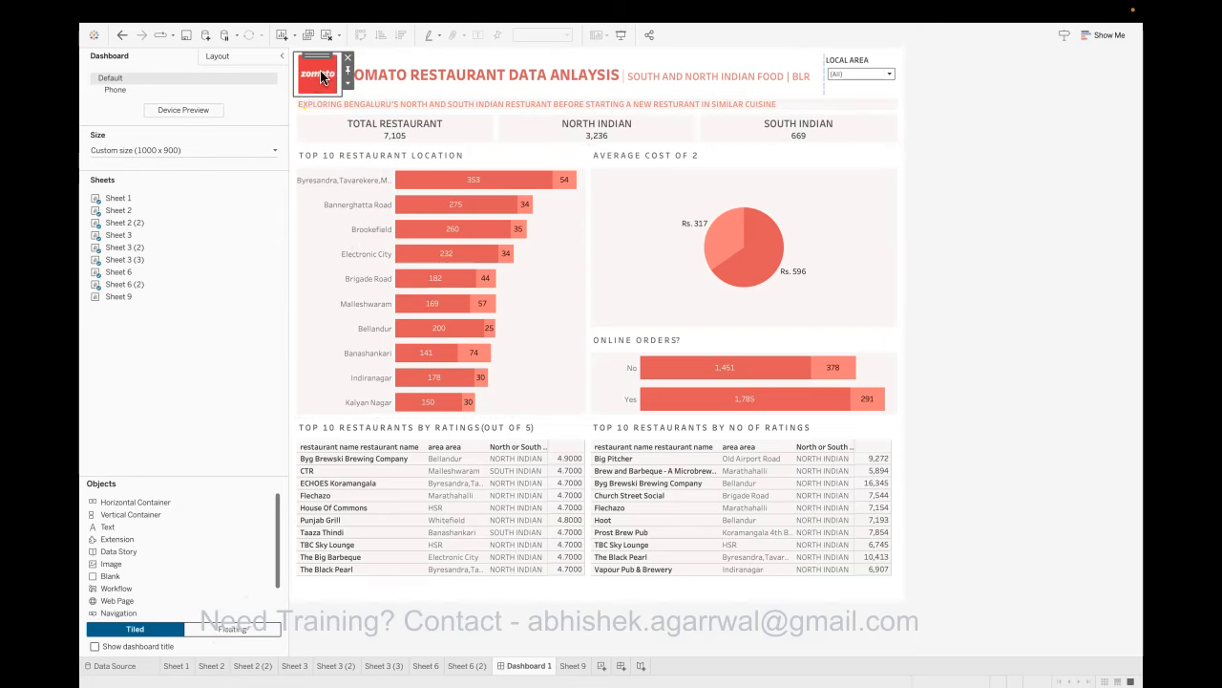
click(426, 78)
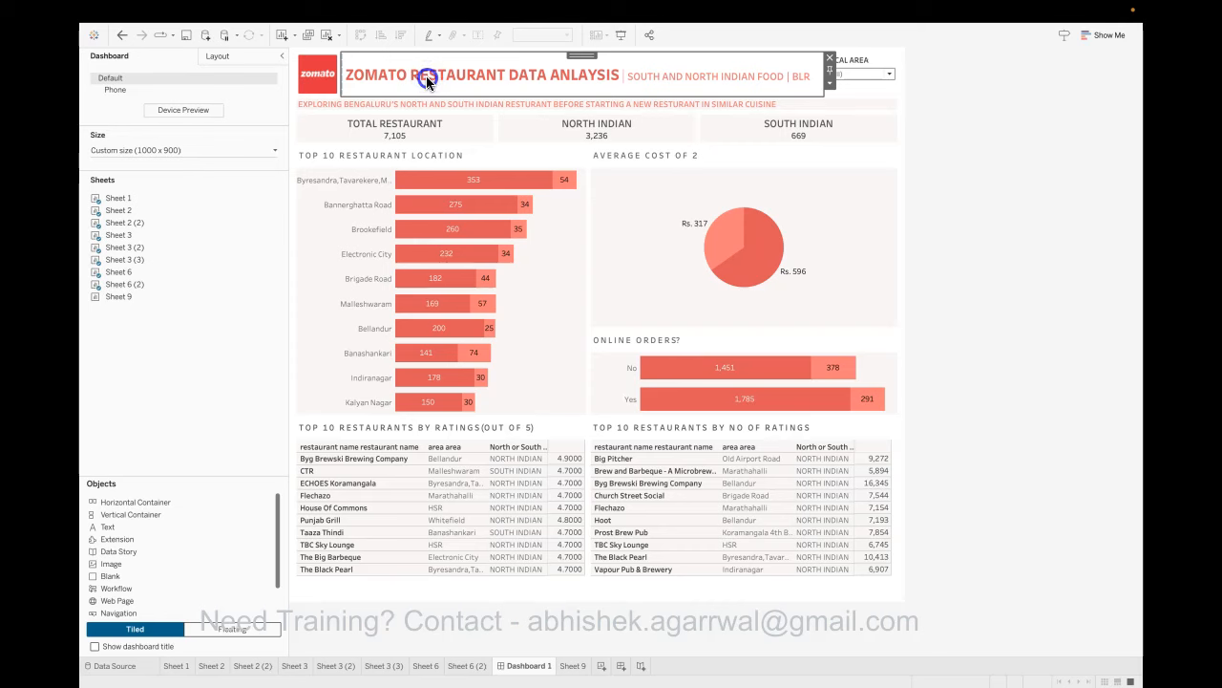
double_click(426, 75)
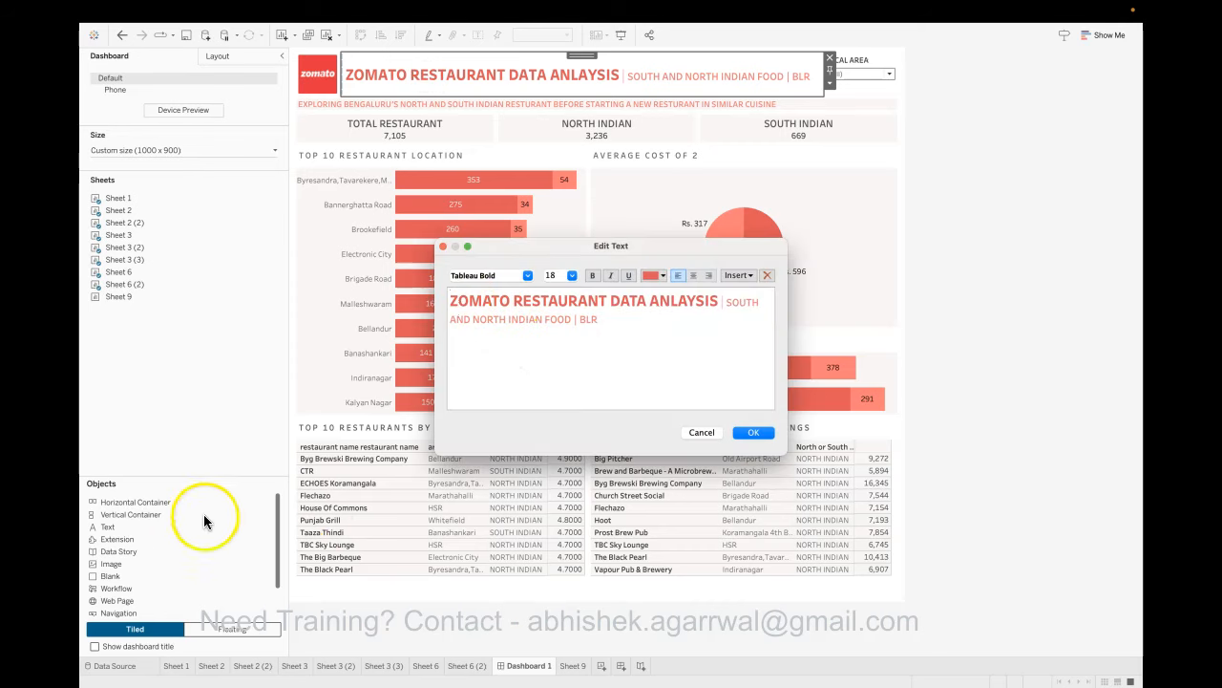
drag(455, 311, 770, 316)
click(735, 317)
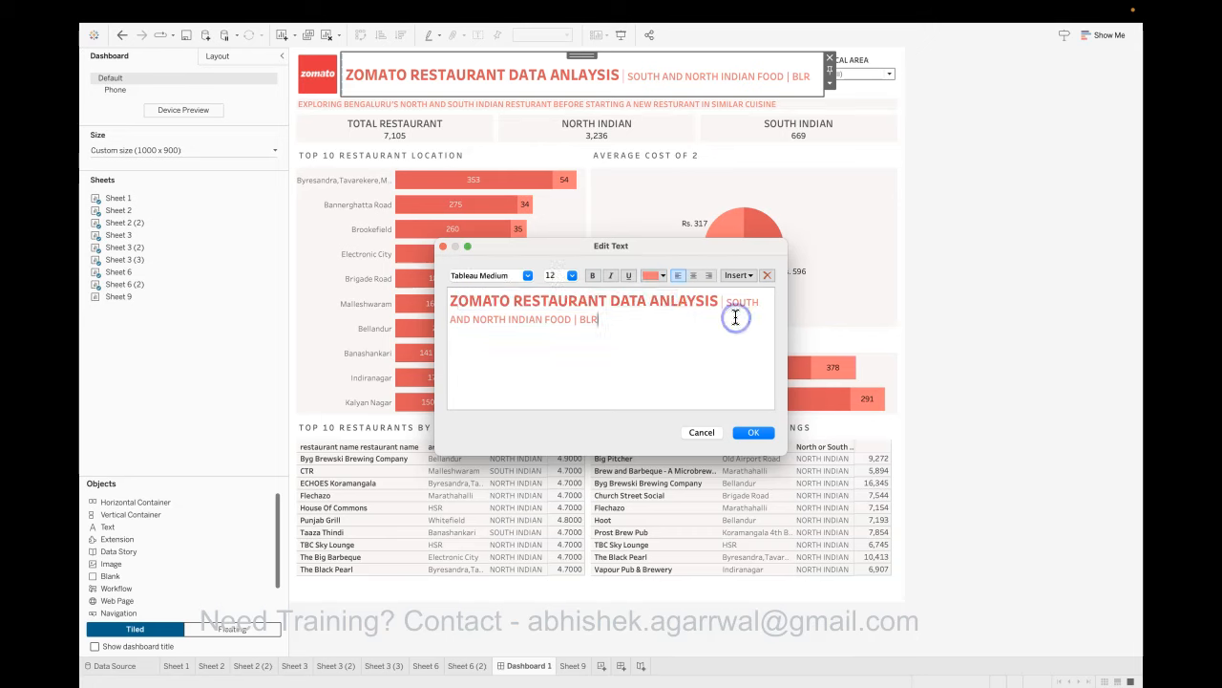
click(754, 431)
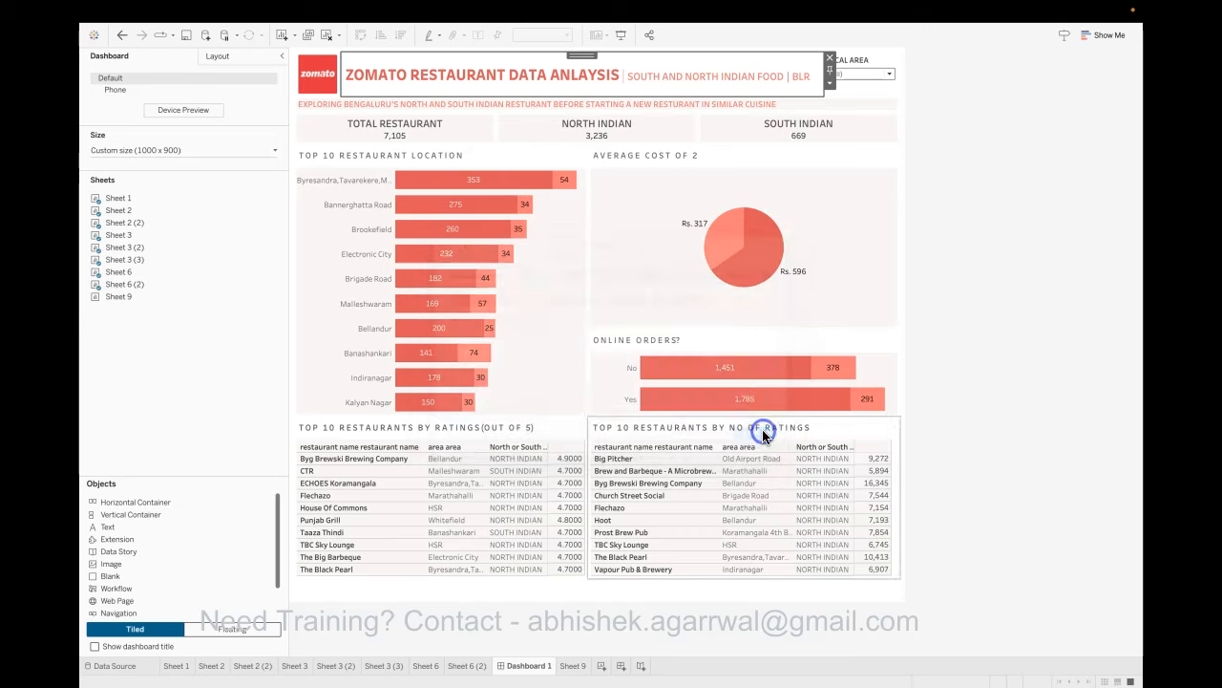
- Check which worksheets the dashboard's Local Area filter applies to, leaving its options unchanged
click(858, 68)
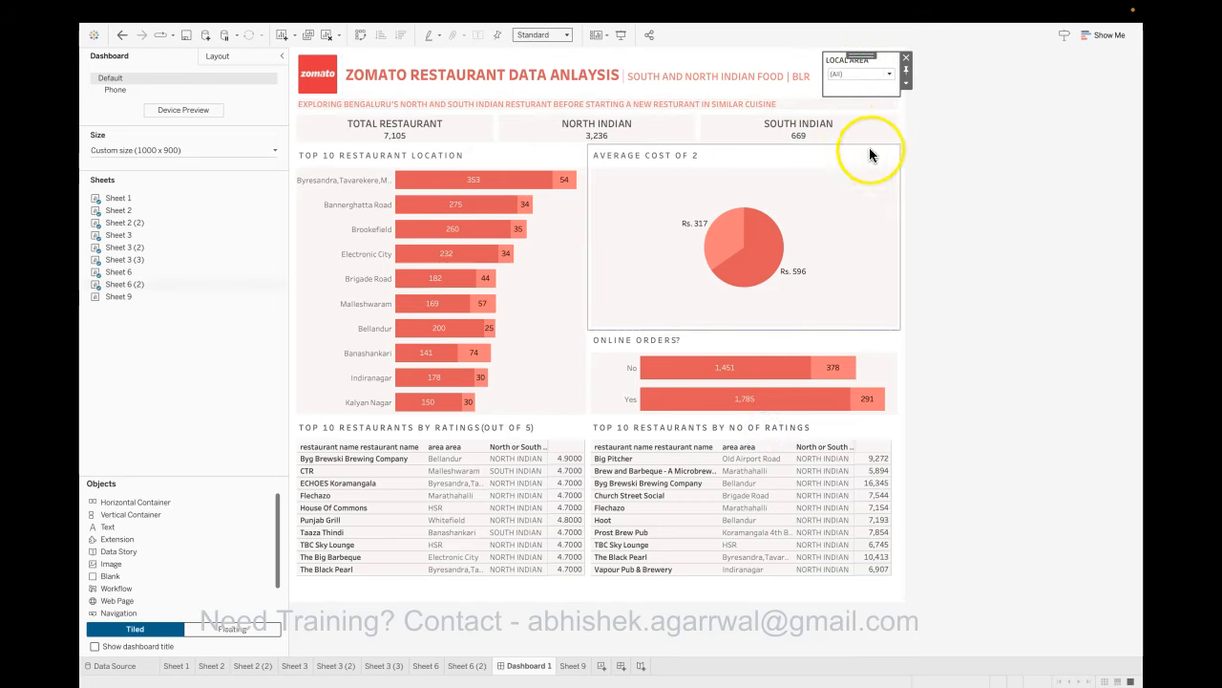
click(868, 65)
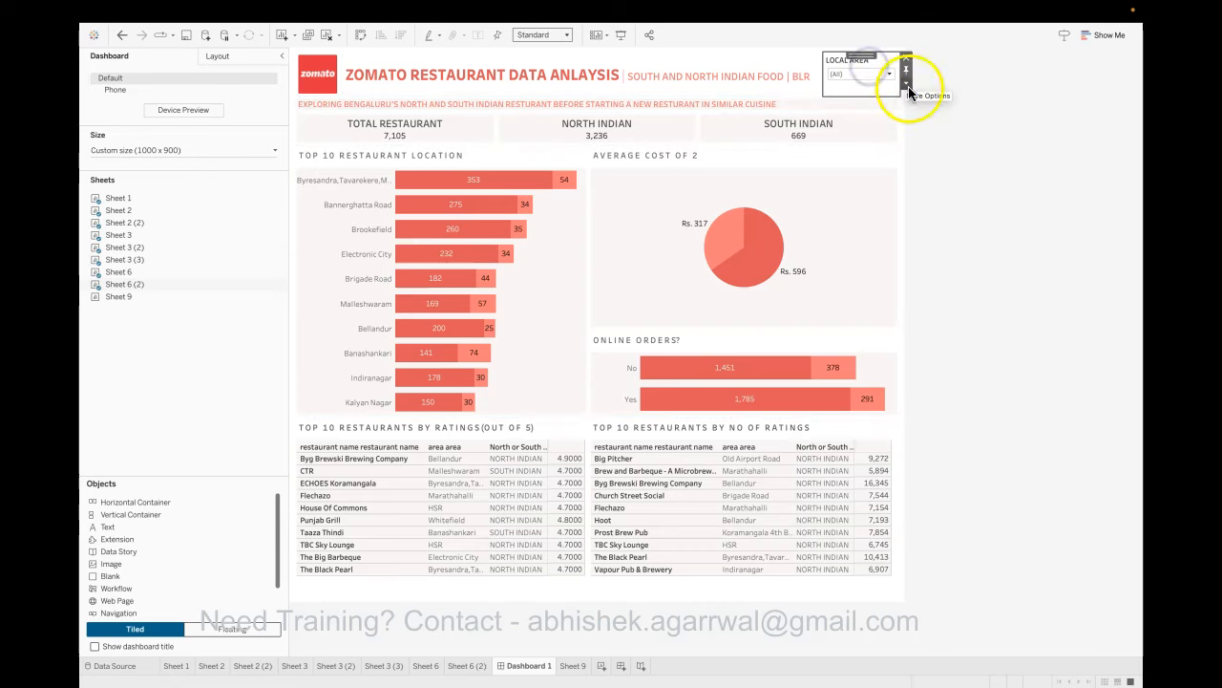
click(906, 83)
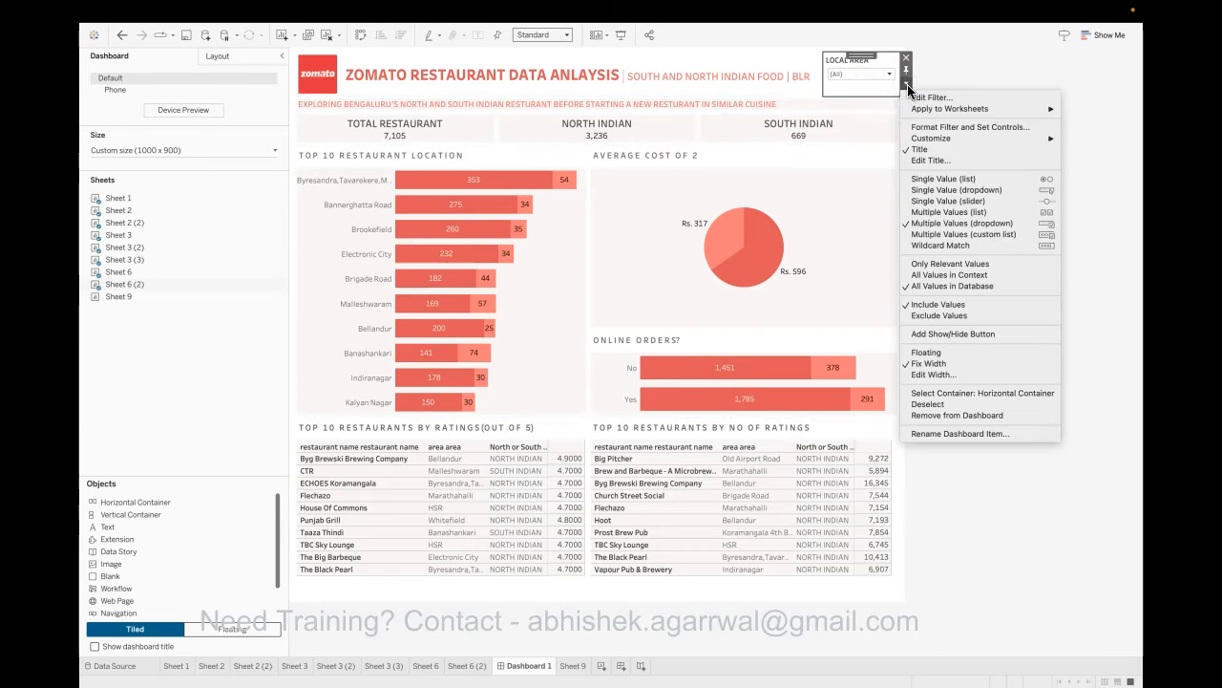
mouse_move(960, 107)
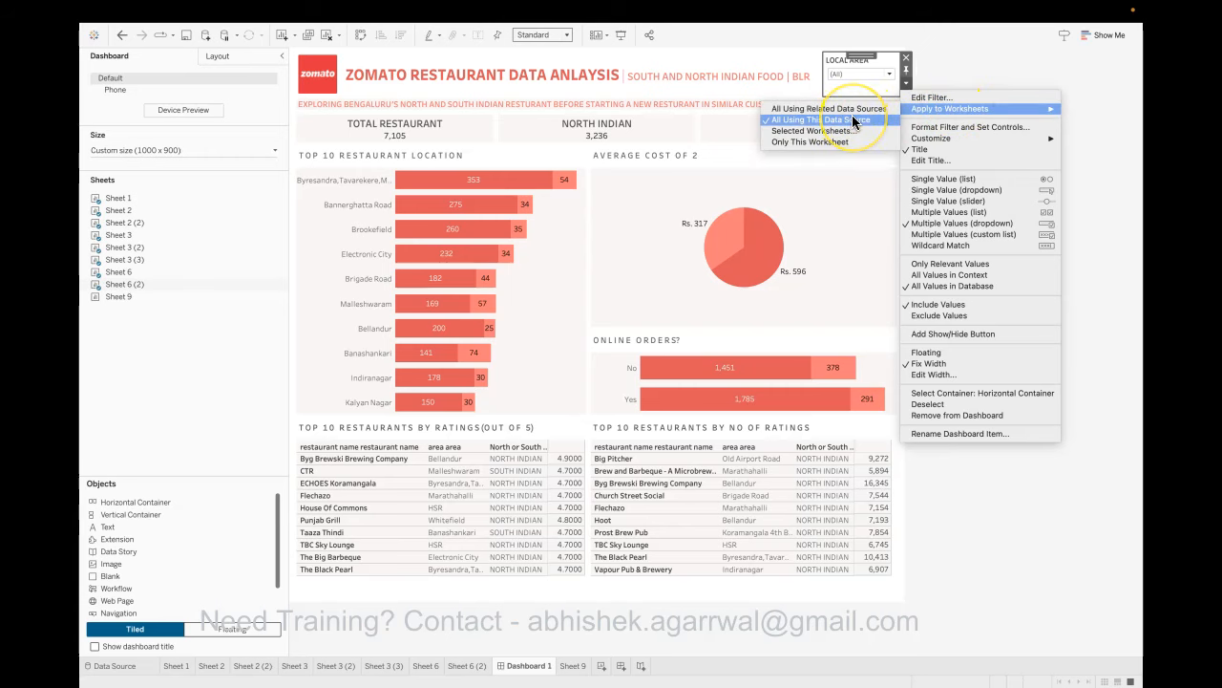
click(964, 88)
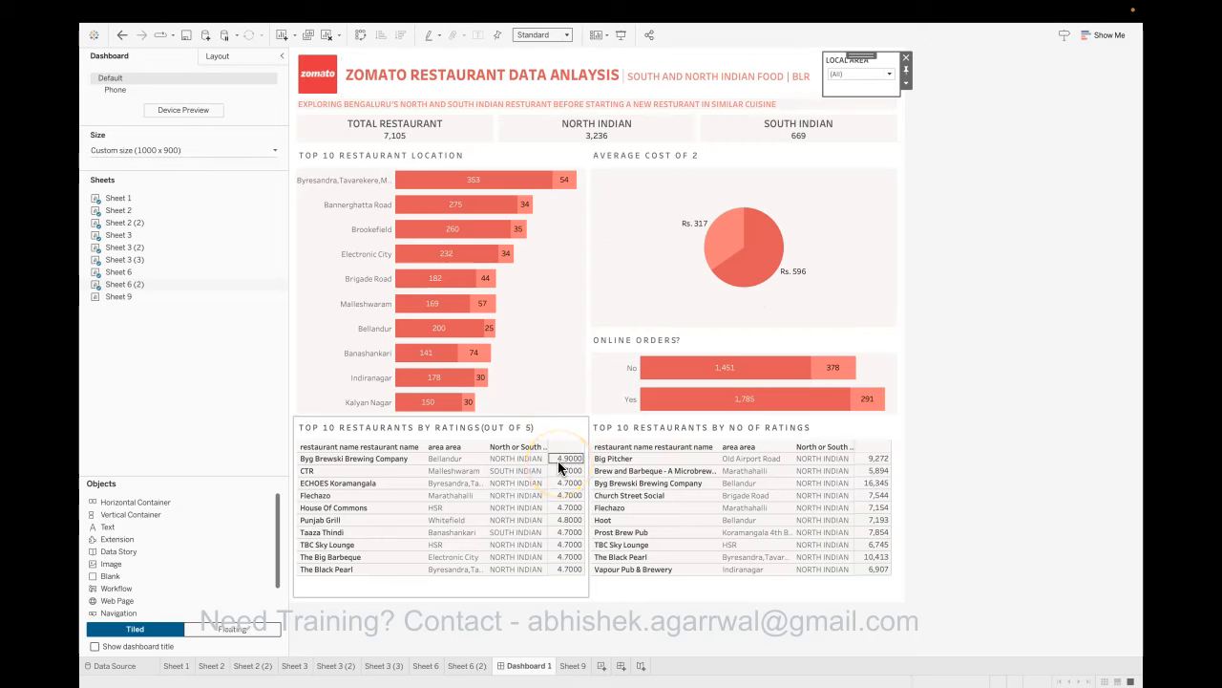
- Review the dashboard's charts and compare the Floating and Tiled placement options, keeping Tiled
mouse_move(455, 336)
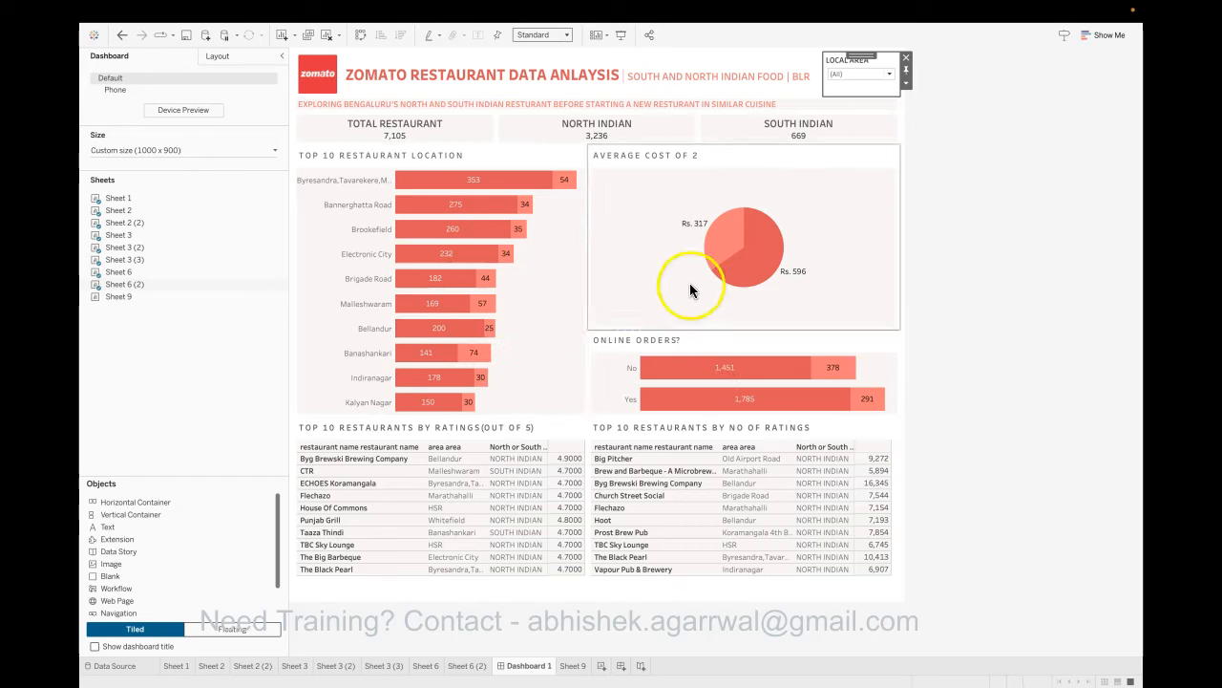
mouse_move(429, 274)
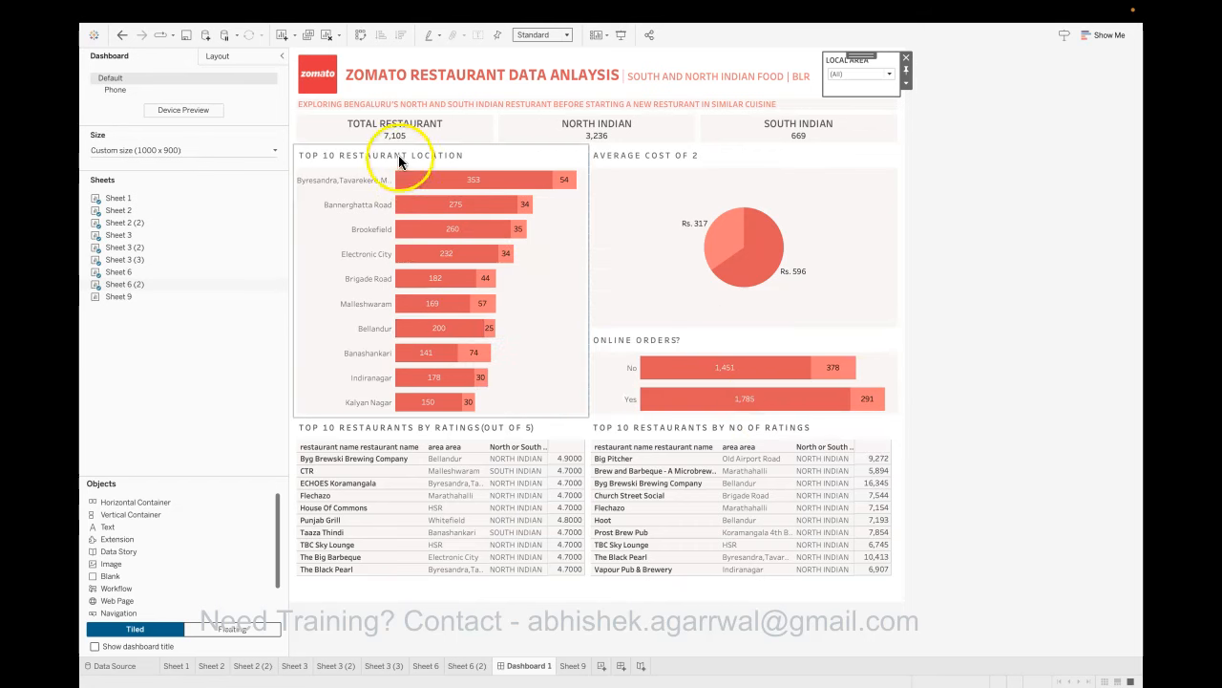
mouse_move(726, 142)
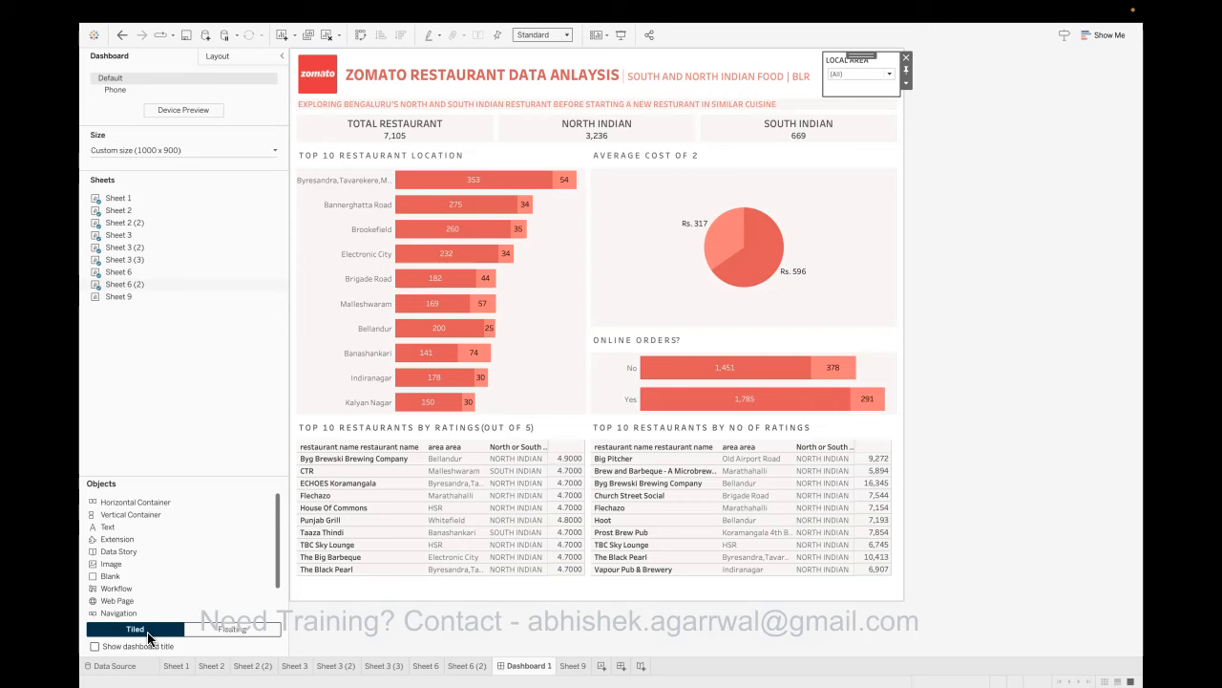
click(221, 628)
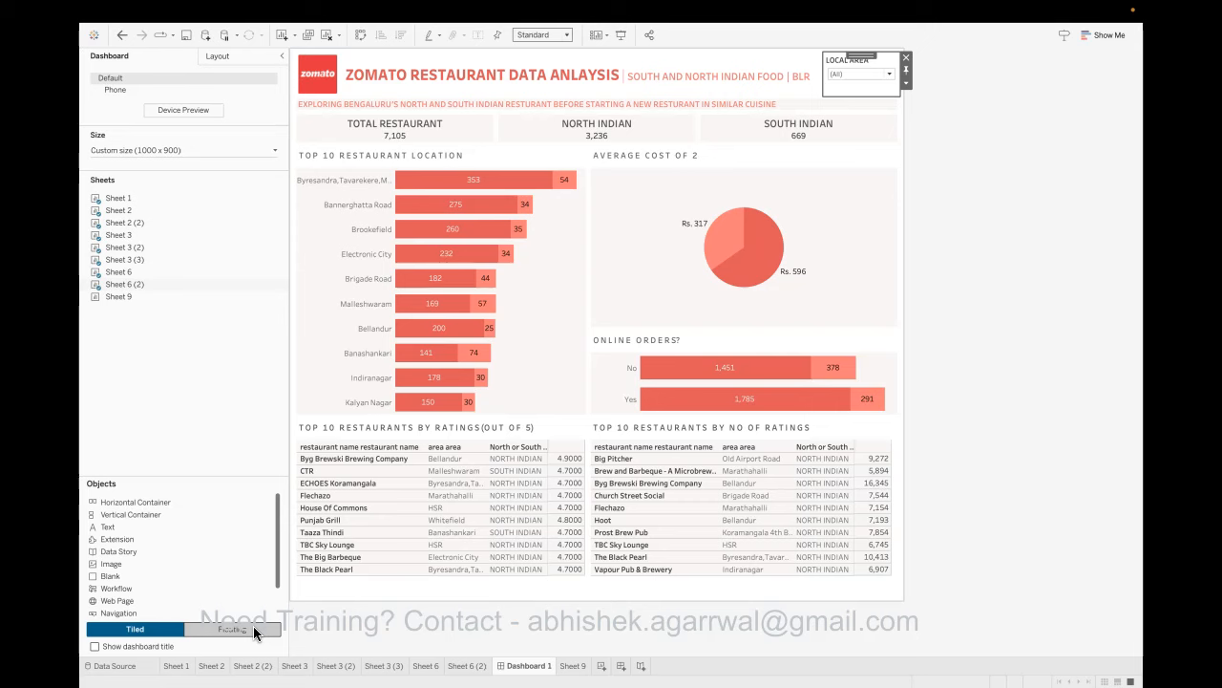
click(178, 631)
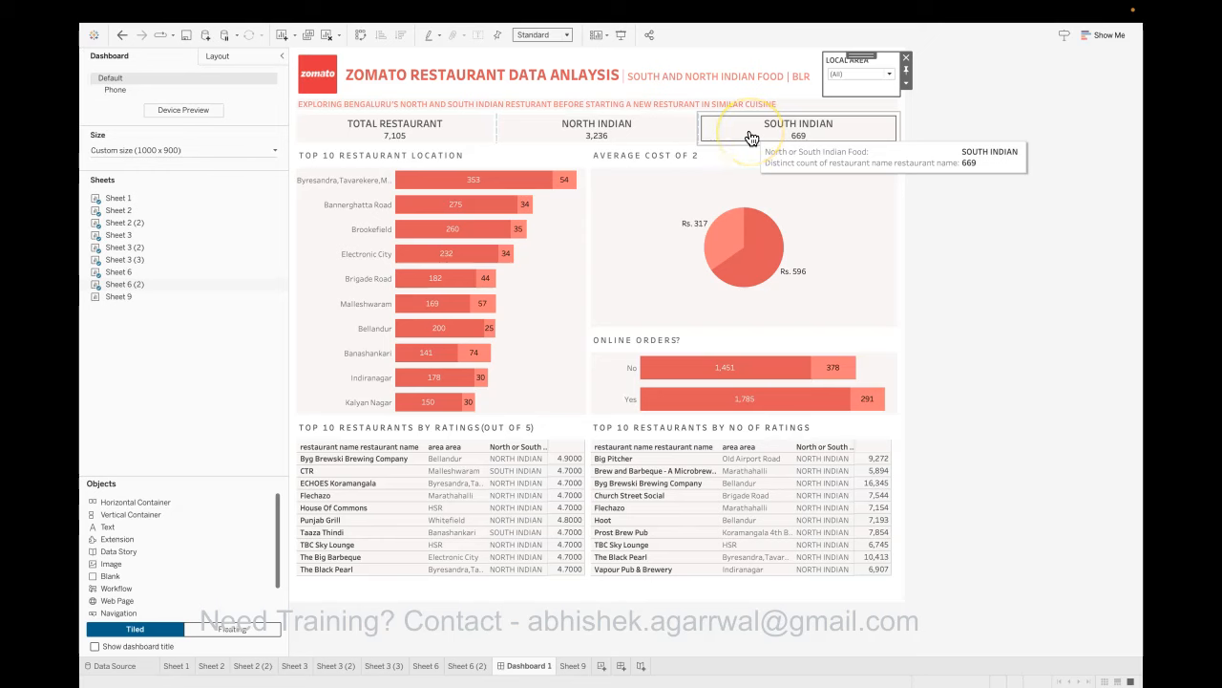
- Select the Total Restaurant, North Indian and South Indian count cards in turn to examine their placement
click(437, 133)
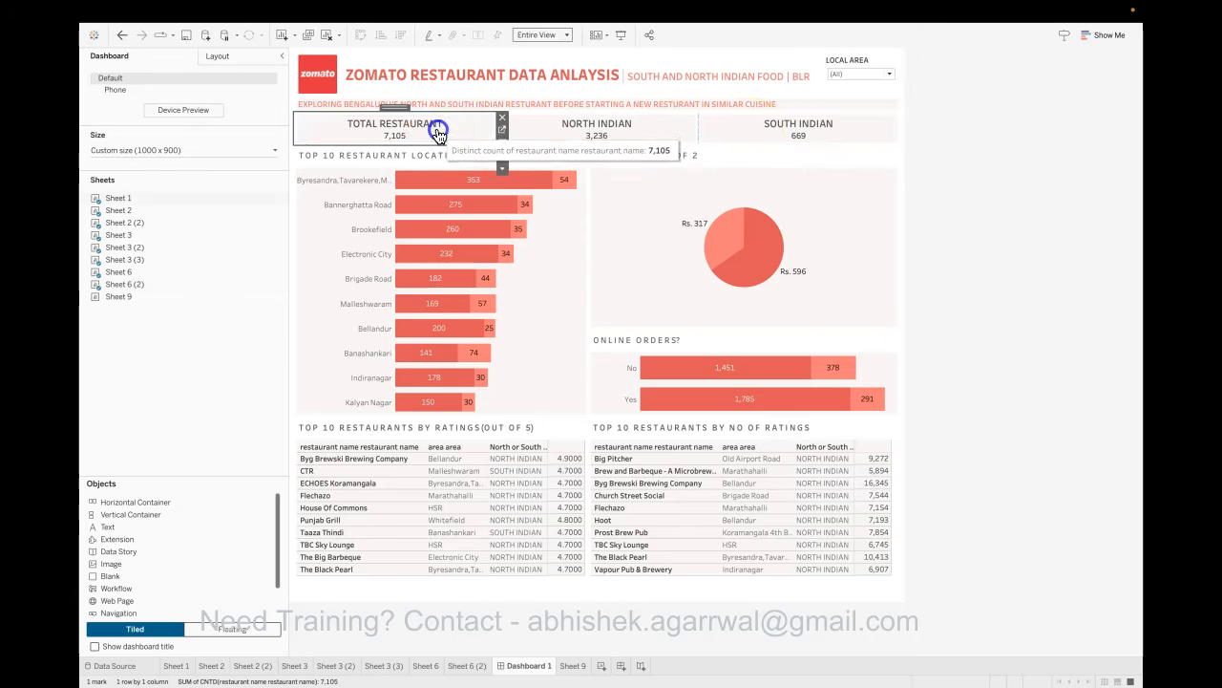
click(594, 131)
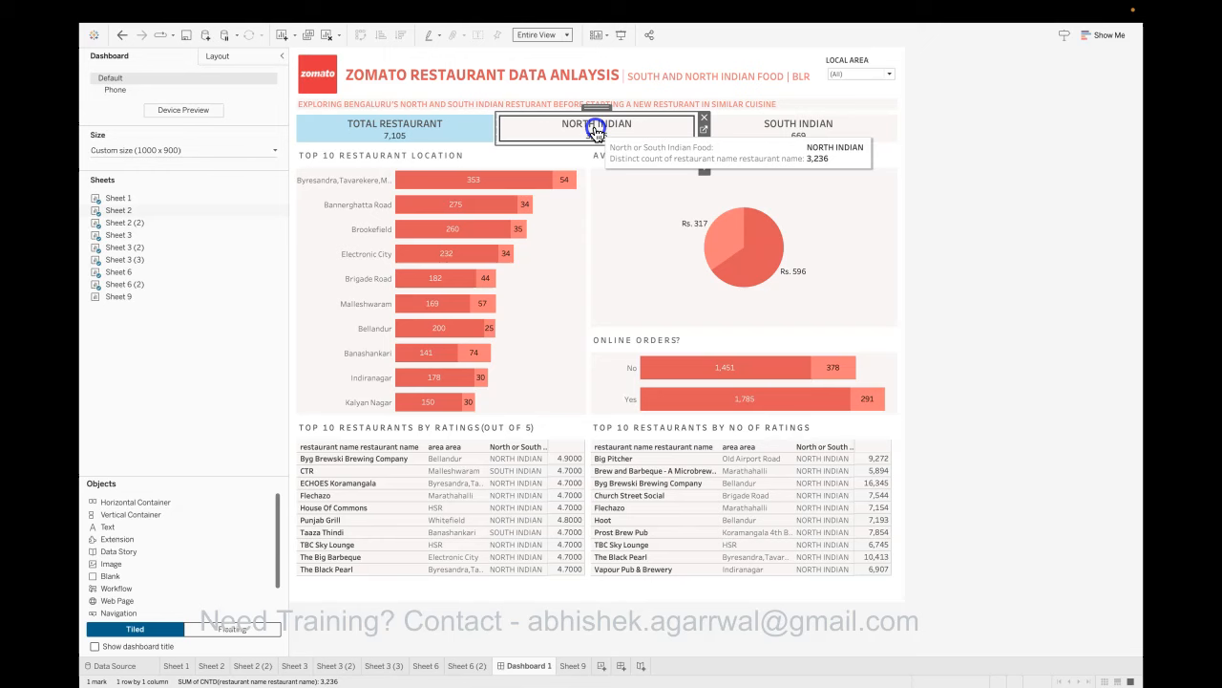
click(888, 135)
- Examine the placement of the location, average cost, online orders and top 10 restaurant views, and clear the South Indian card's selection
click(554, 258)
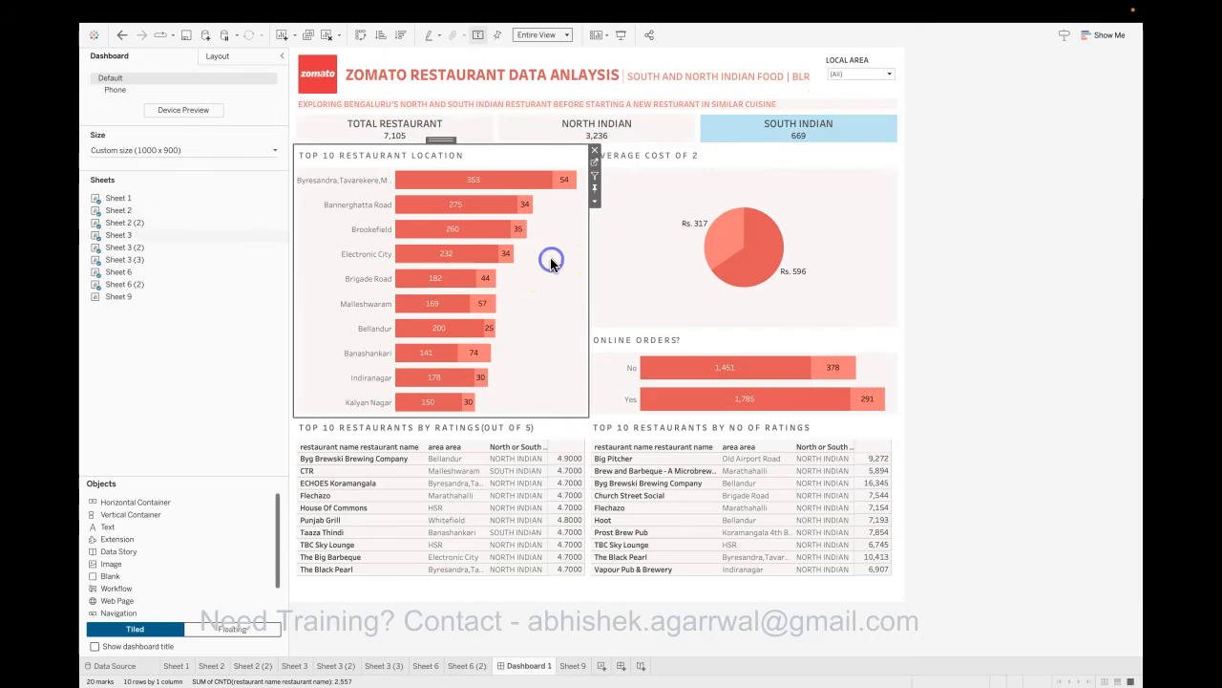
click(623, 301)
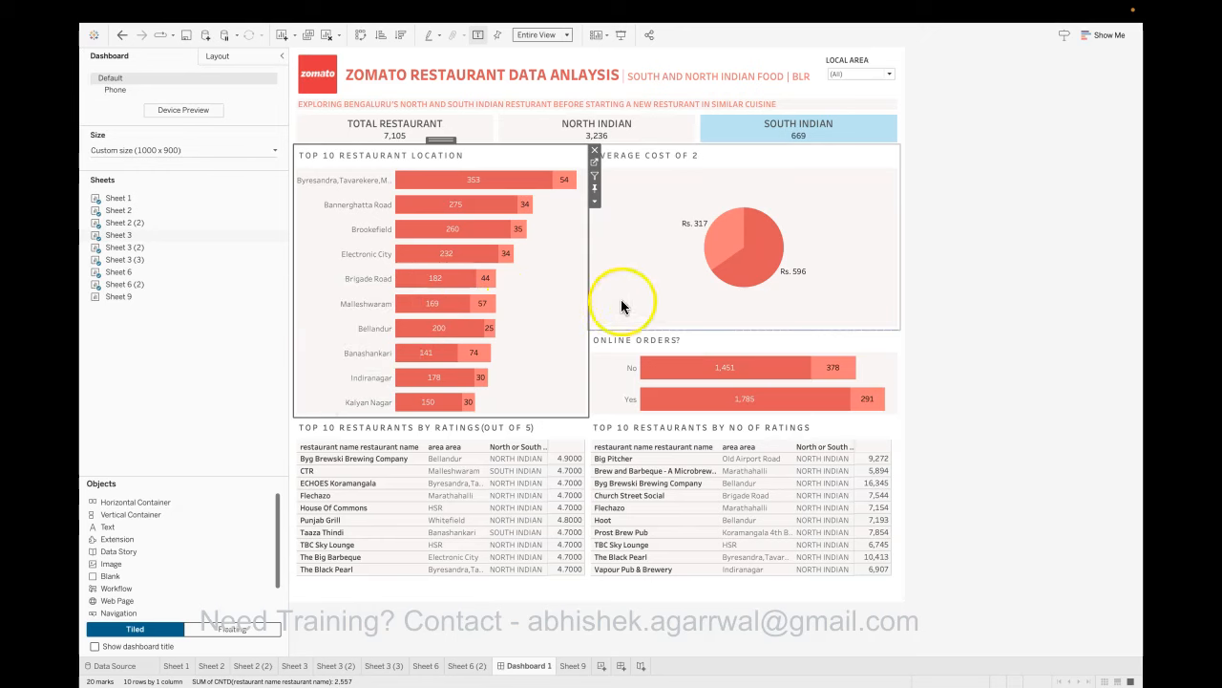
click(646, 353)
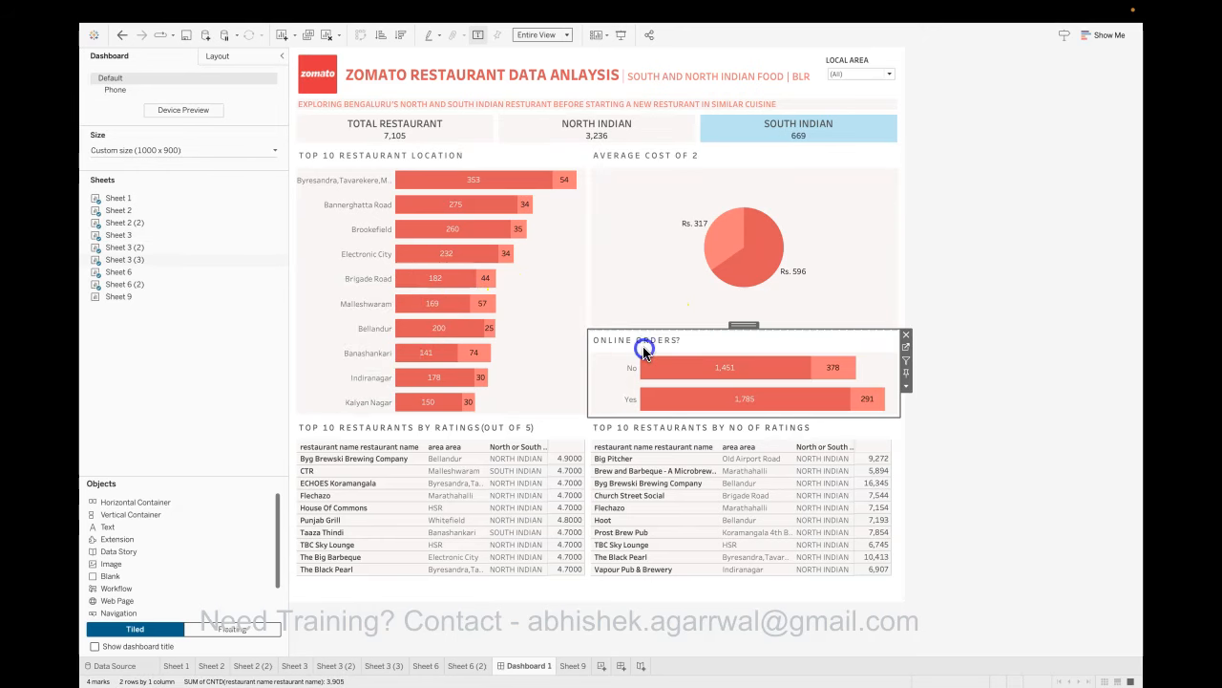
click(507, 426)
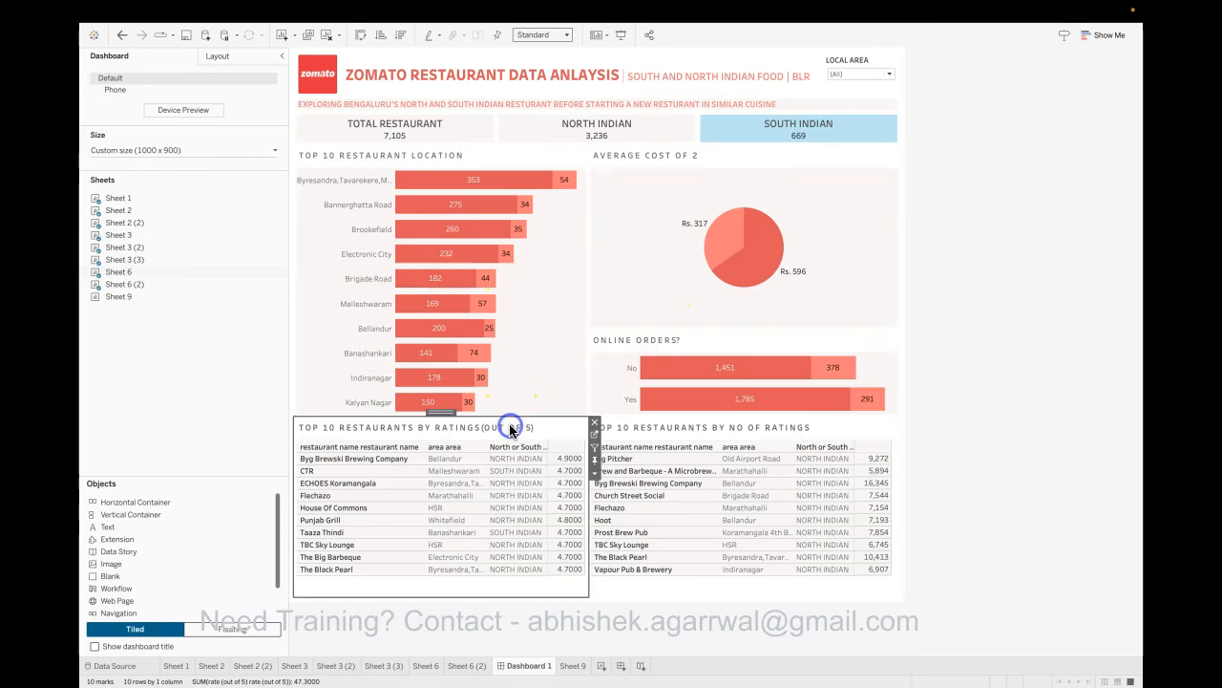
click(640, 427)
click(958, 379)
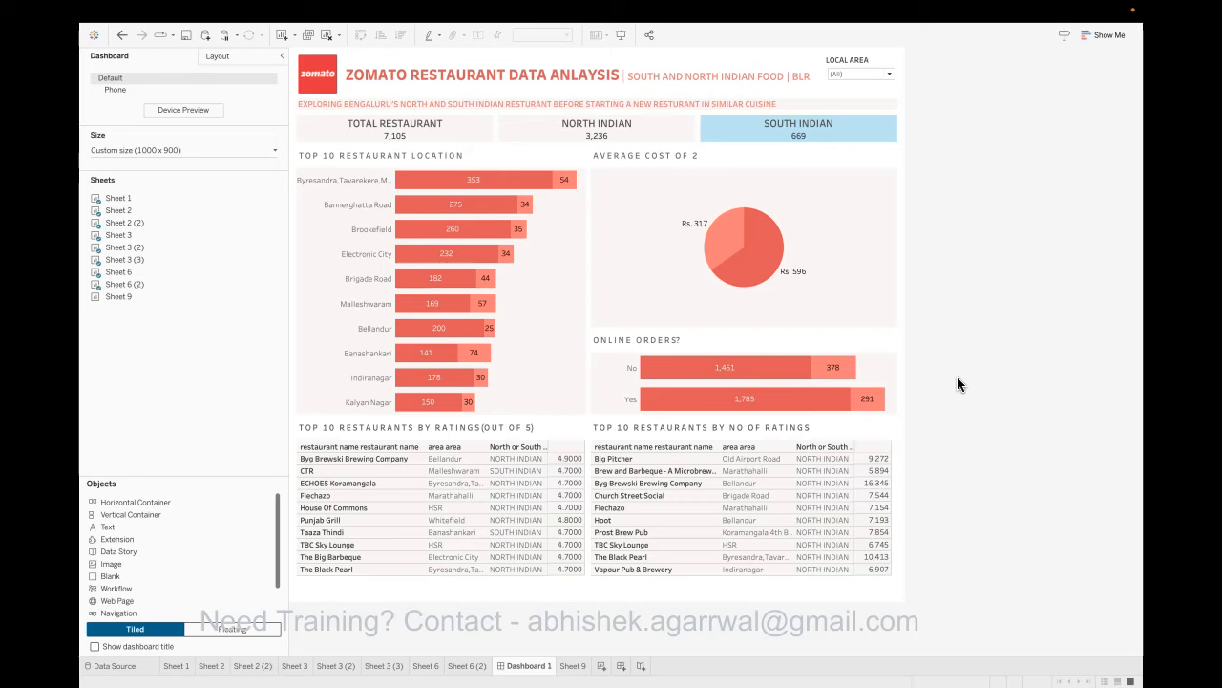
click(818, 128)
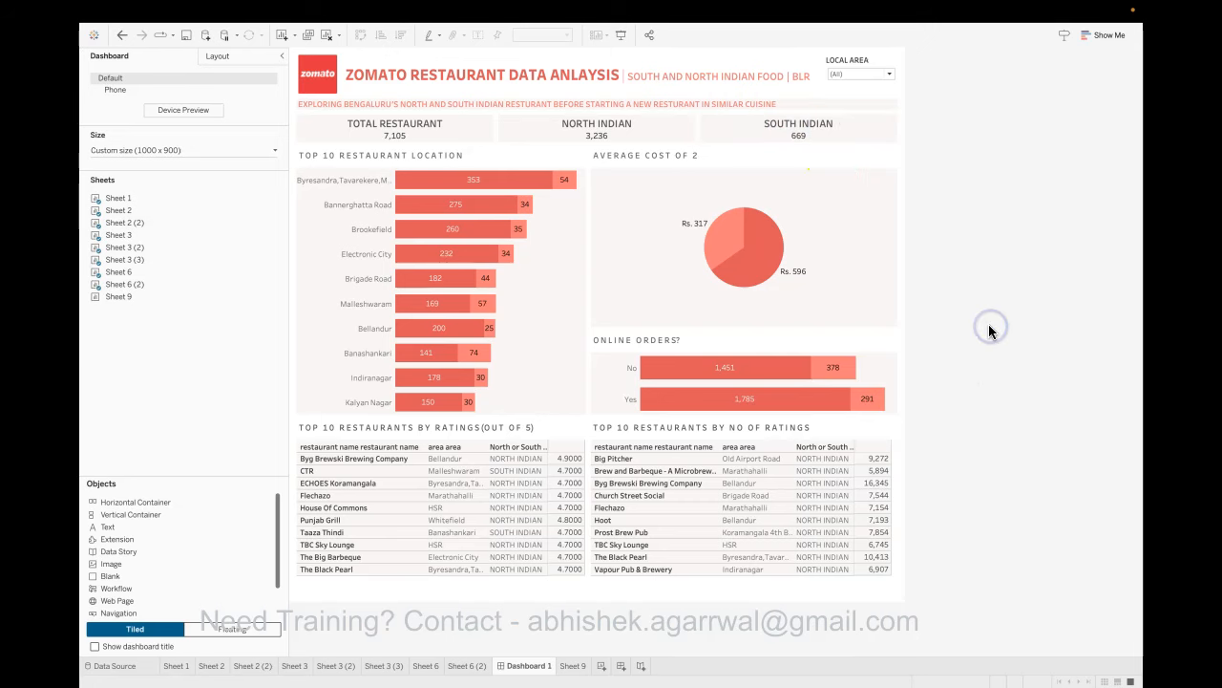